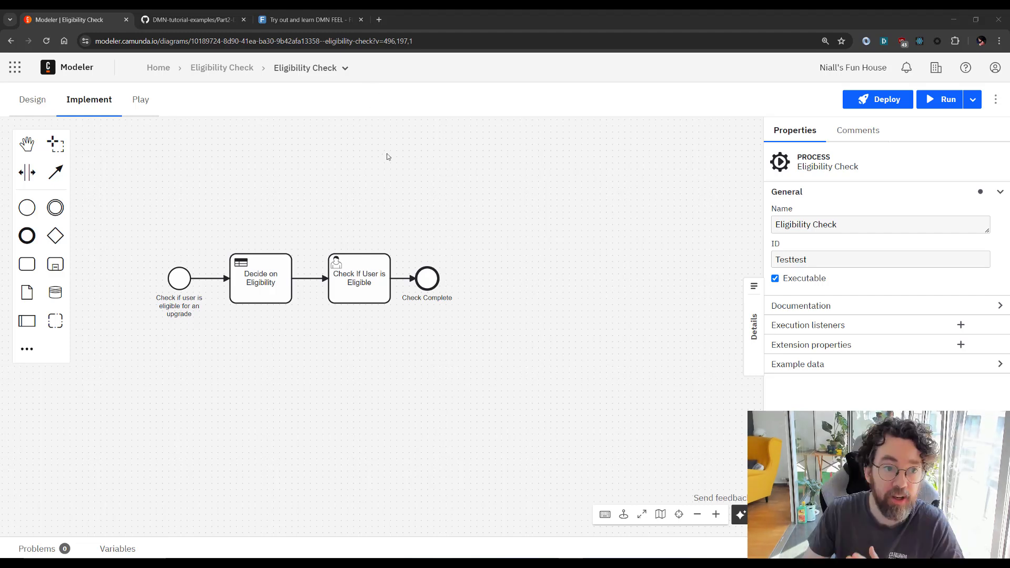
Open the Decide on Upgrade Eligibility DMN diagram and drag Decide on Upgrade toward the canvas centre
click(228, 69)
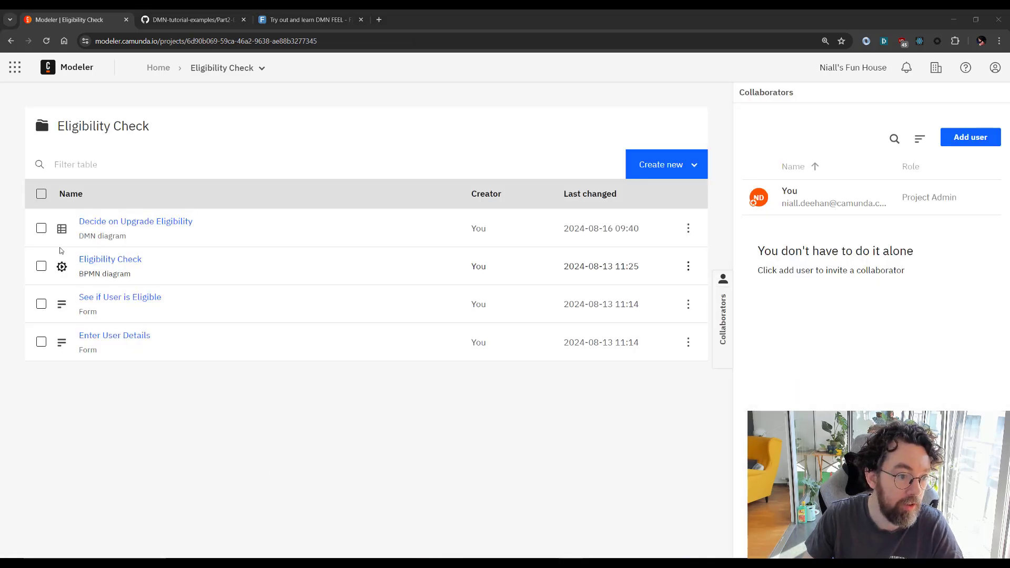
click(112, 223)
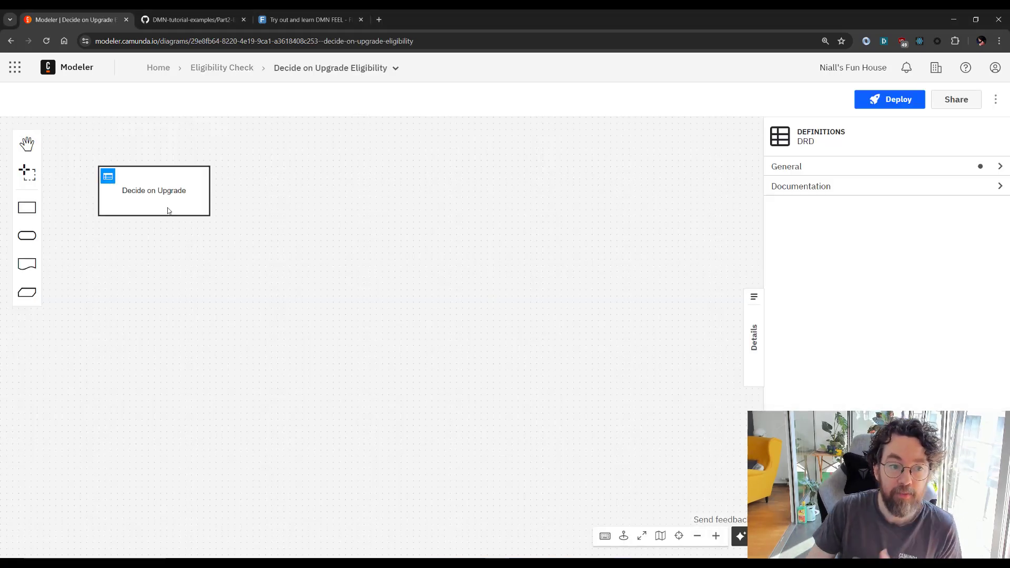
drag(160, 201, 349, 300)
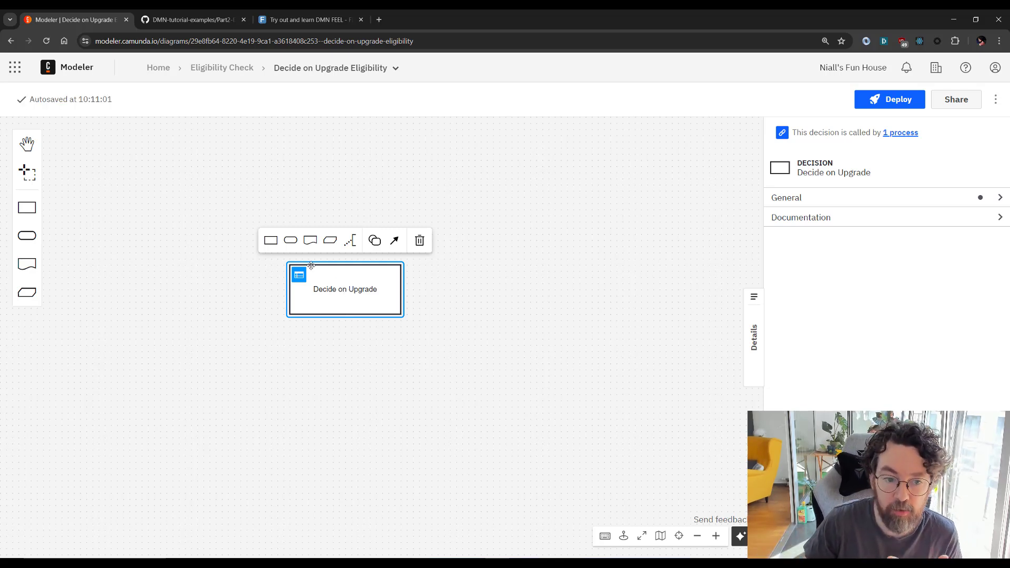
View the Decide on Upgrade decision table, then return to the diagram to add input data
click(299, 276)
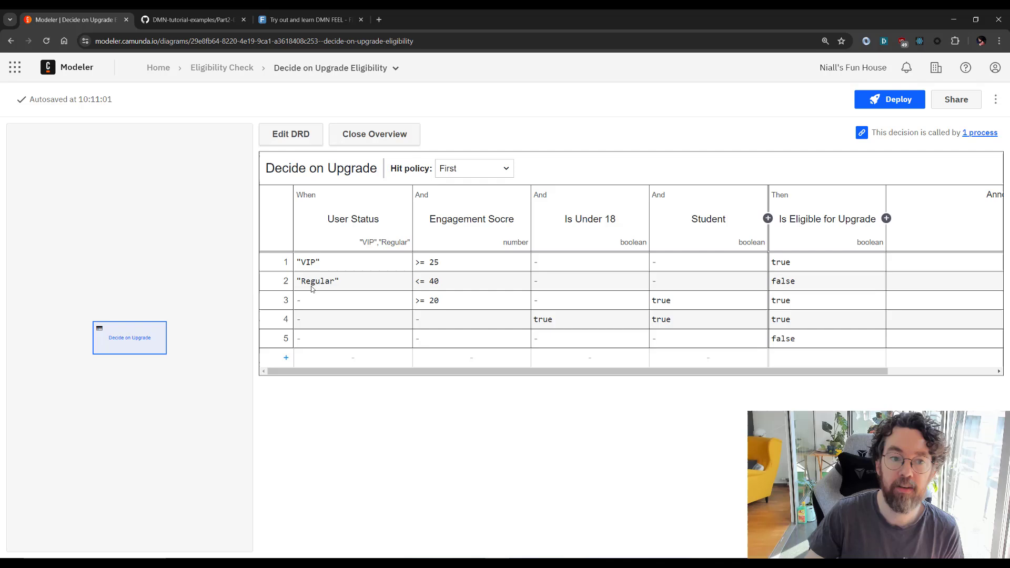
click(290, 136)
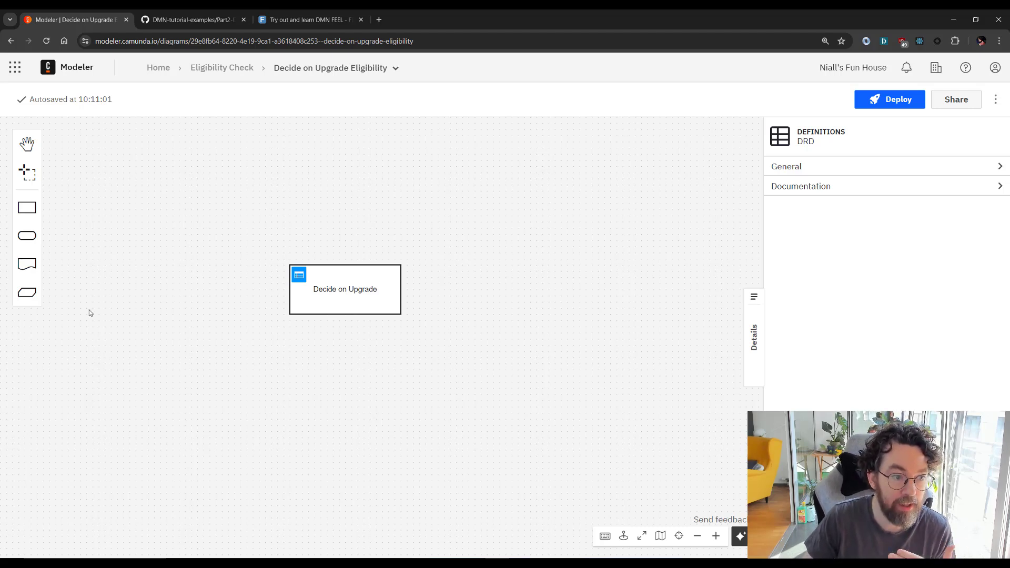
click(27, 235)
Add a 'student' input data above the decision and connect it to Decide on Upgrade
click(227, 203)
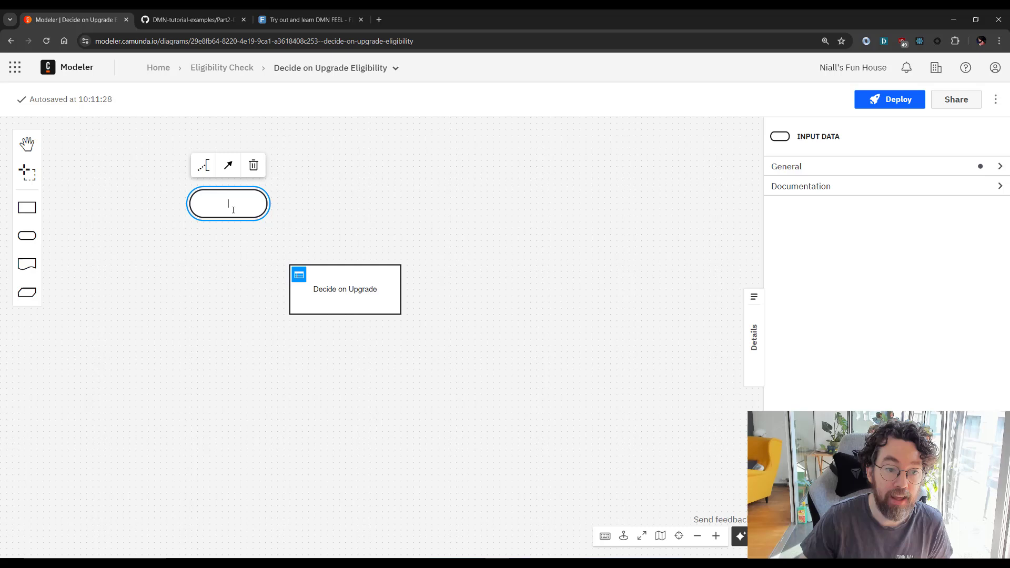
text(student)
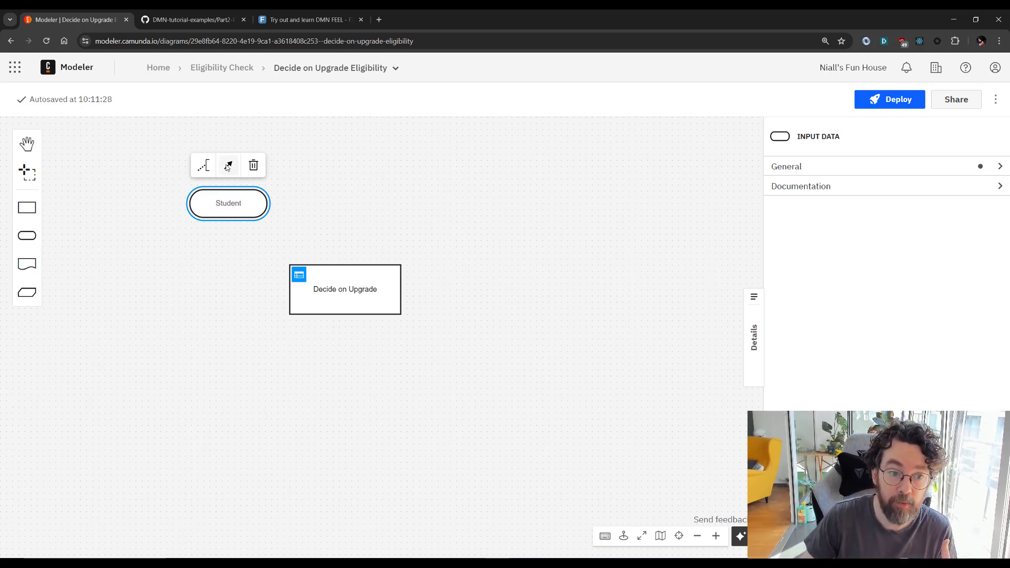
drag(228, 166, 322, 267)
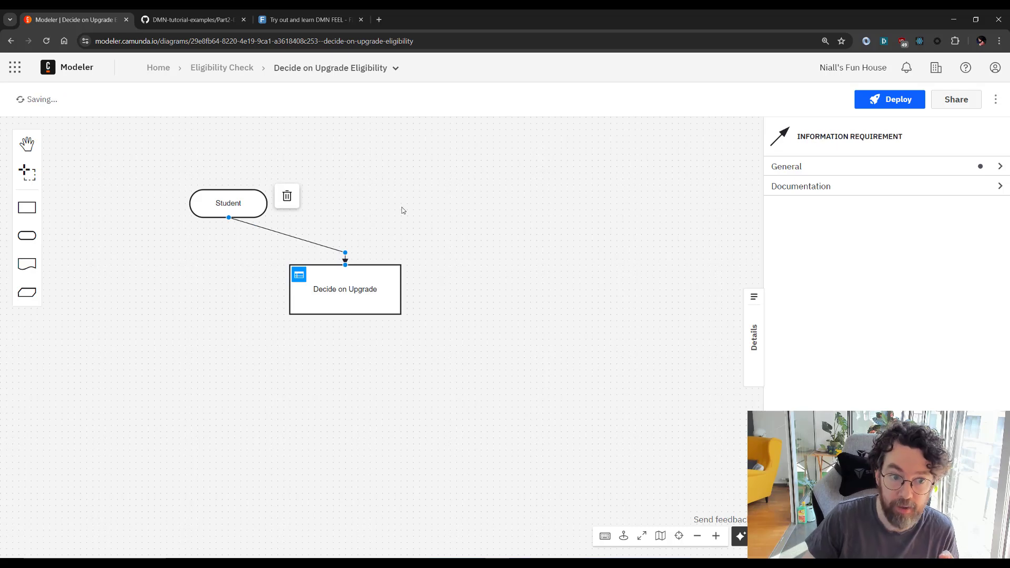
key(Escape)
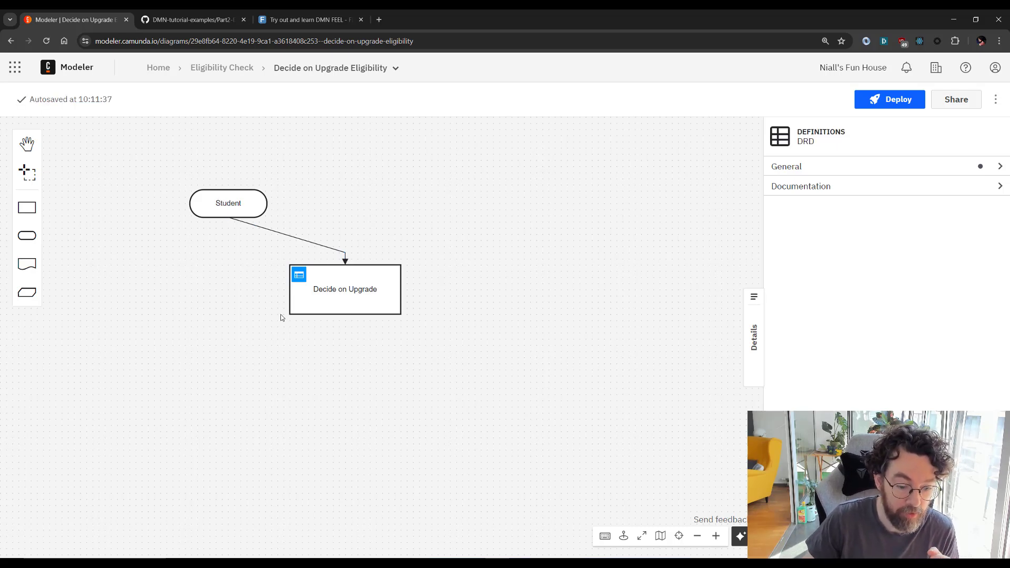
Add a 'User Status' input data and connect it to Decide on Upgrade
click(35, 236)
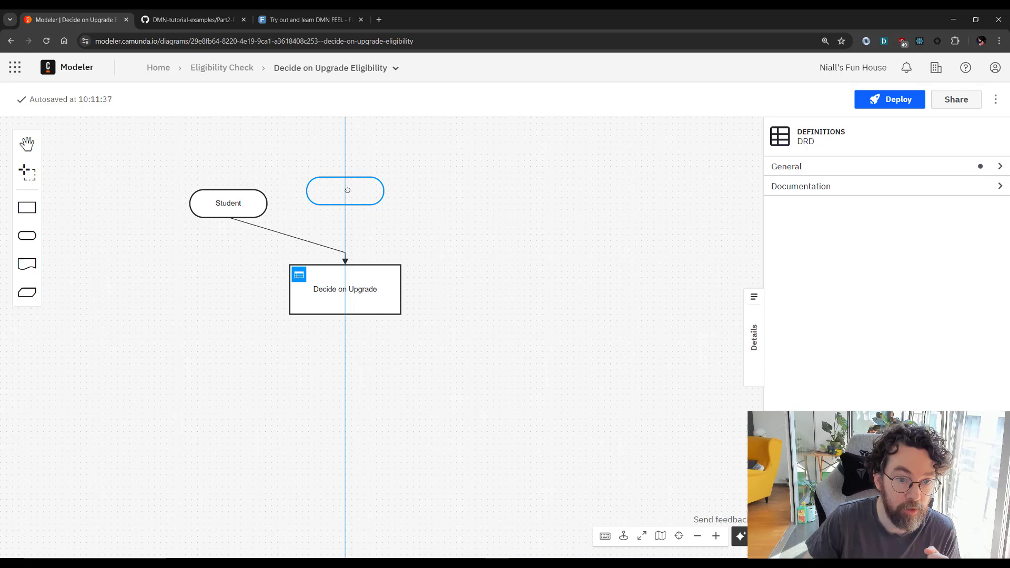
click(347, 191)
text(User Status)
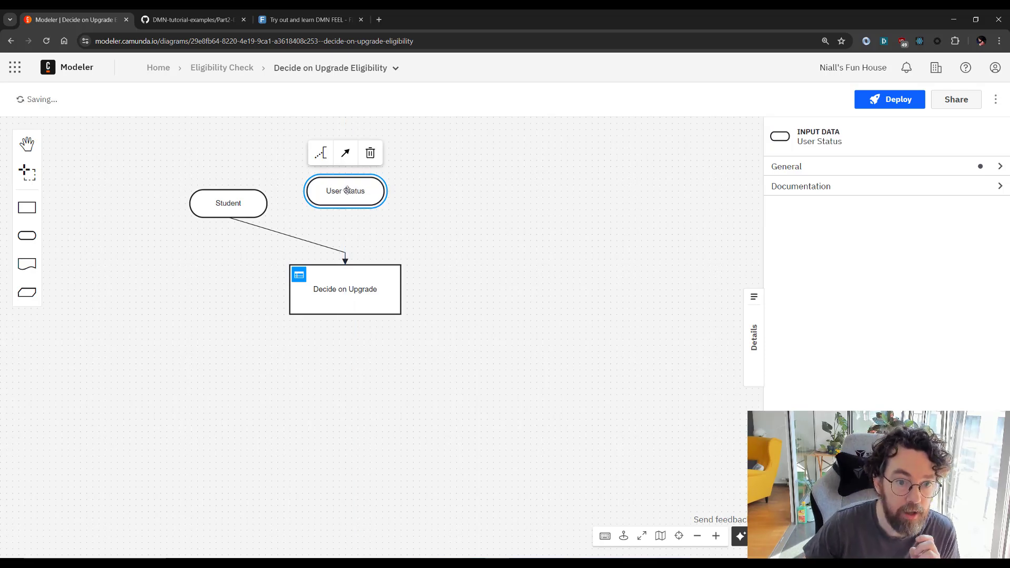
drag(345, 153, 375, 281)
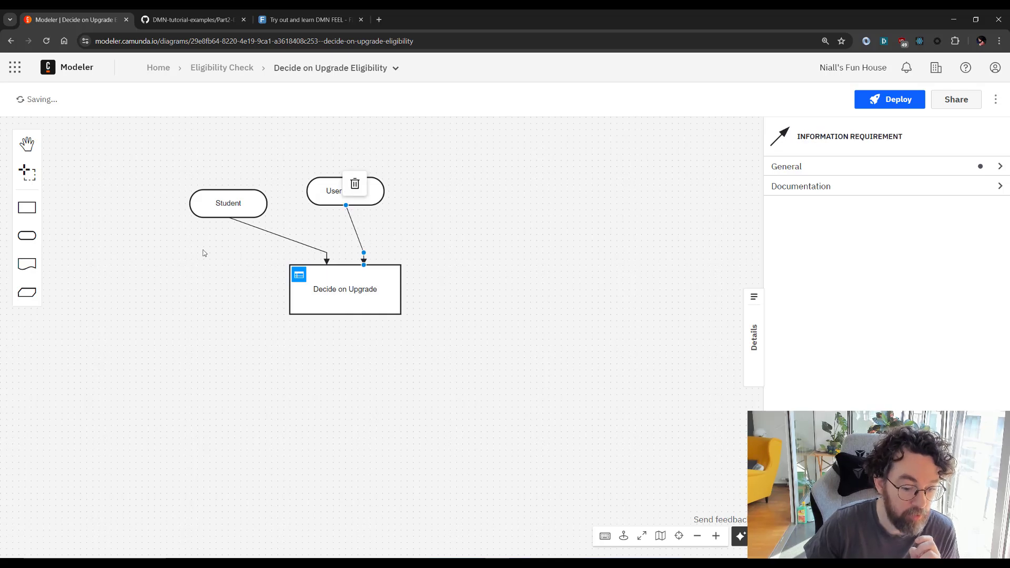
Add an 'Engagement Score' input data at the upper right, linked to Decide on Upgrade
click(27, 235)
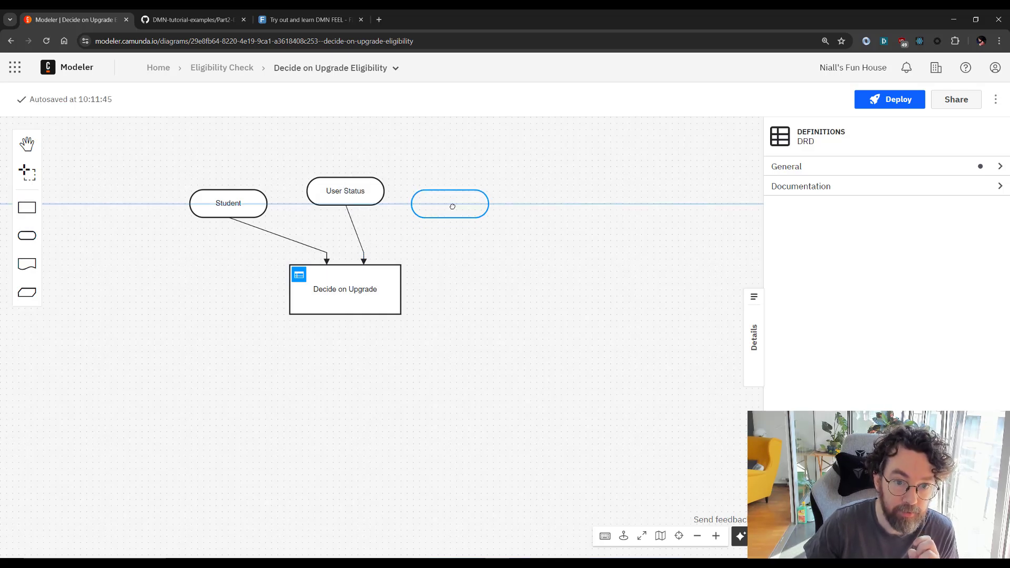
click(451, 205)
text(Enga)
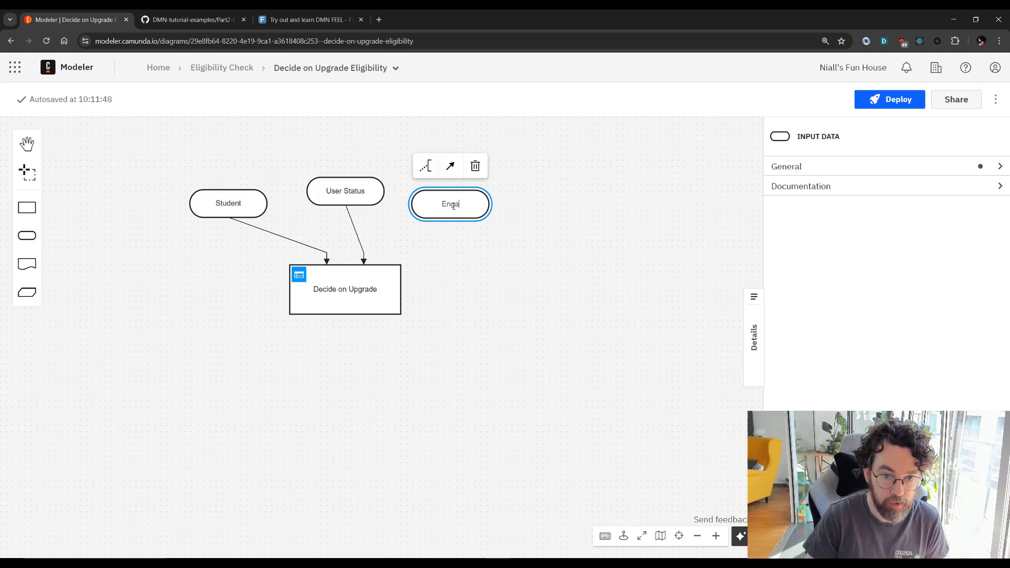
text(gement Score)
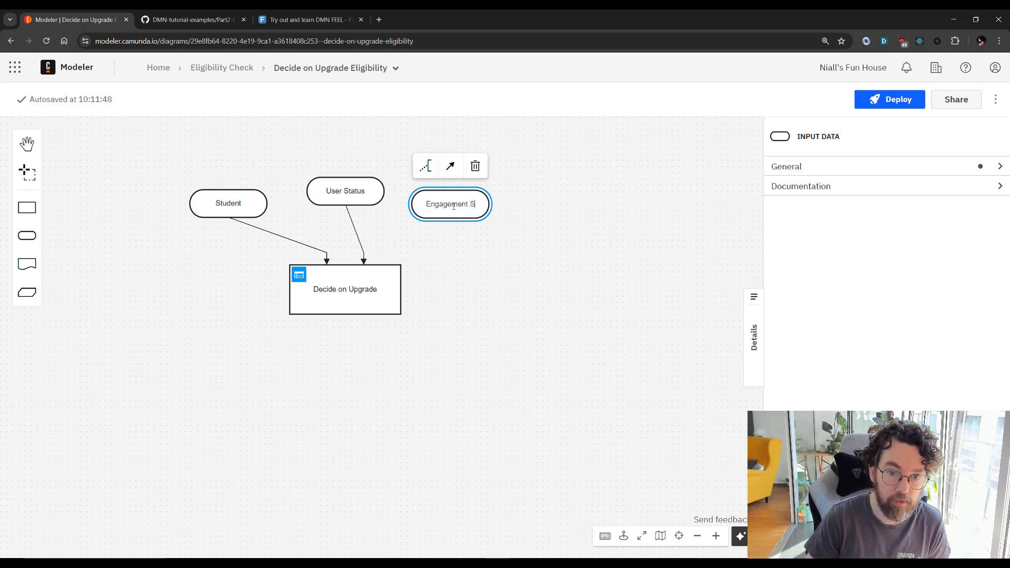
click(450, 166)
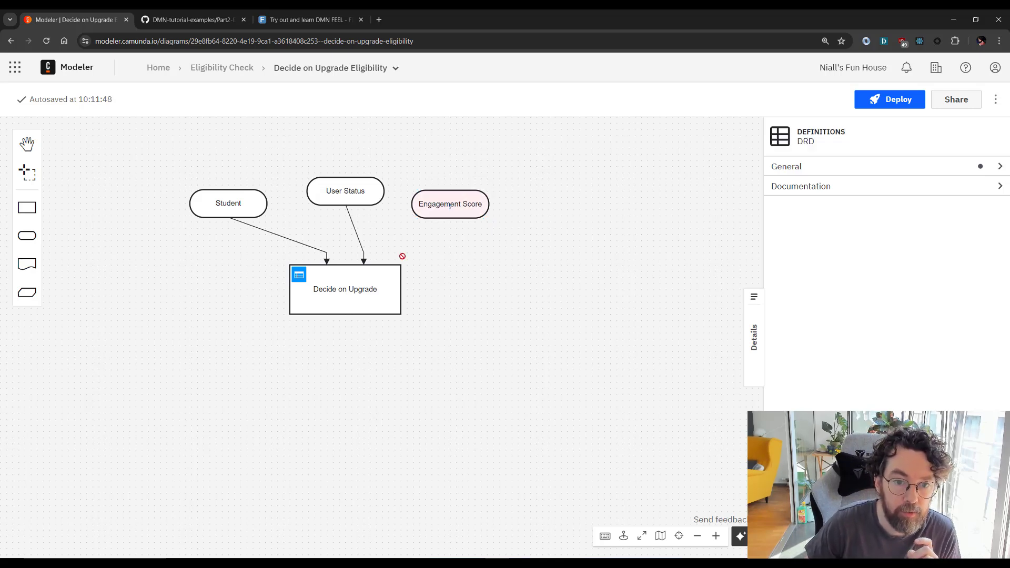
click(392, 271)
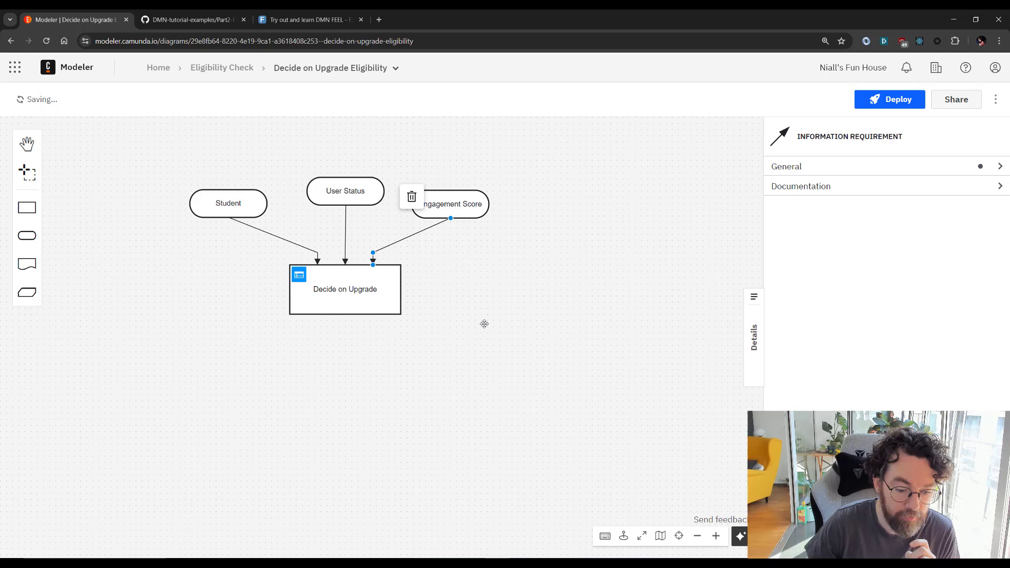
Add an 'Is Under 18' input data right of the decision, connected to Decide on Upgrade
click(27, 235)
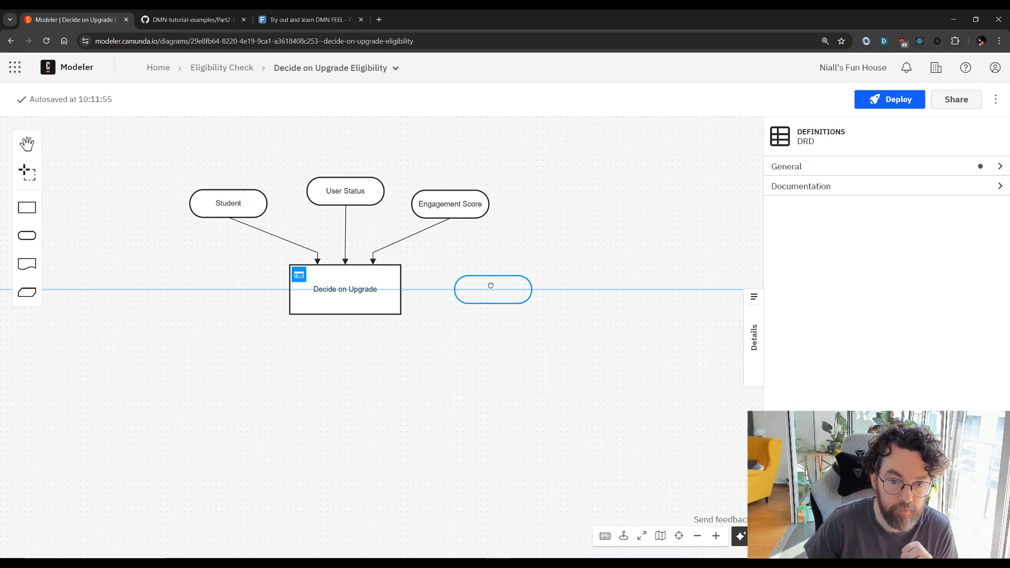
click(494, 287)
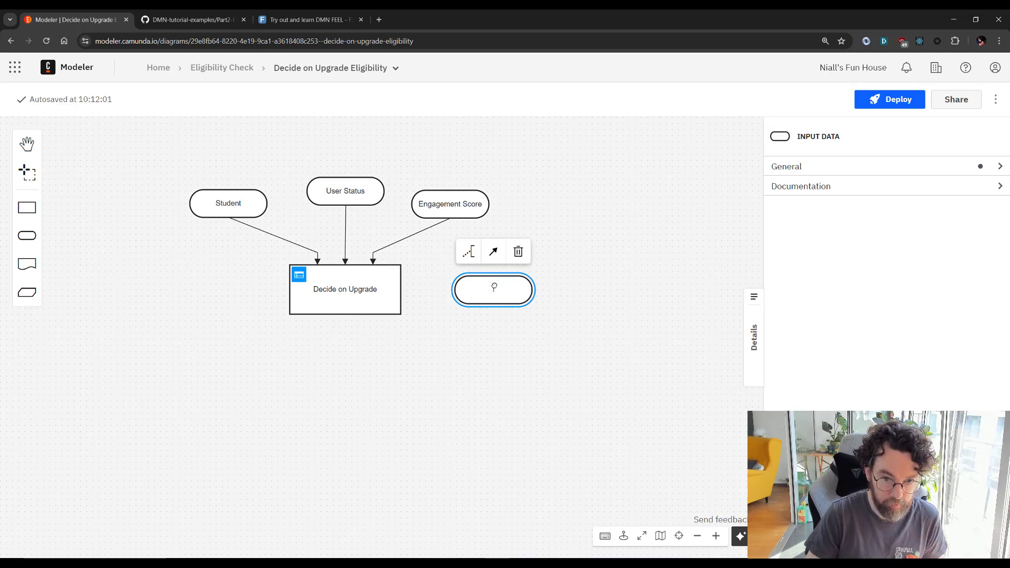
text(Is)
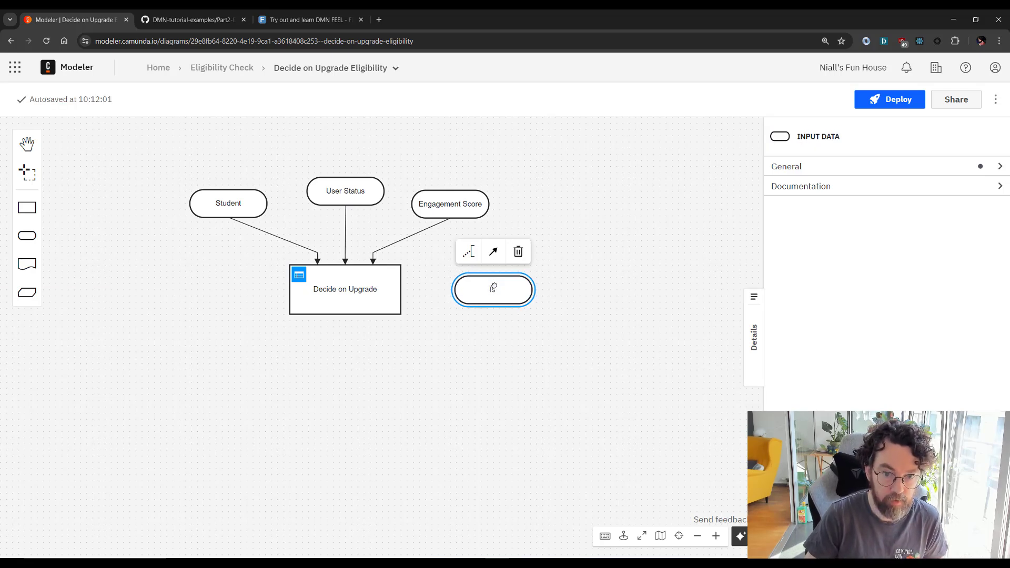
text( Under)
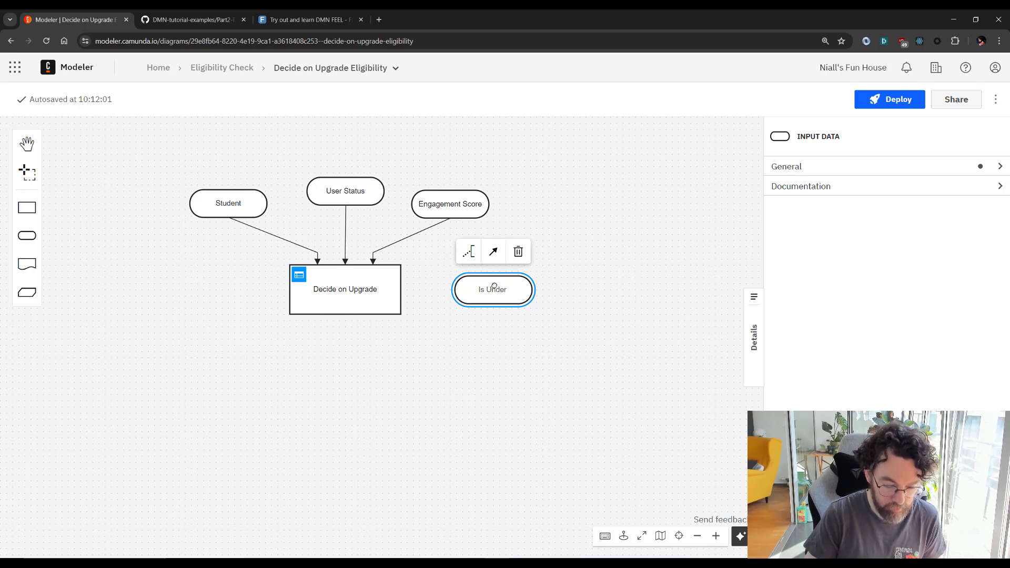
text( 18)
drag(492, 251, 384, 288)
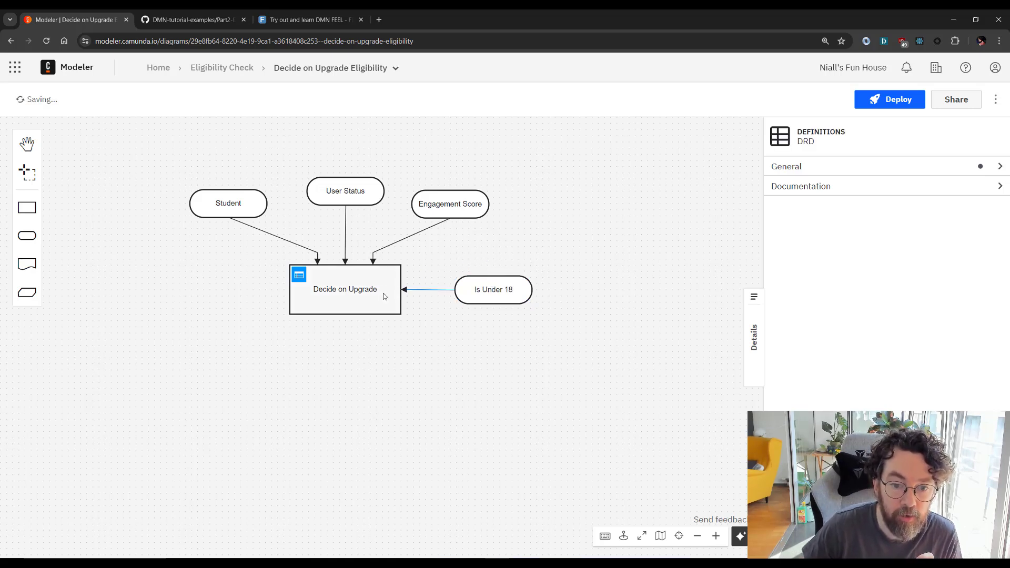
Compare the Decide on Upgrade table inputs with the diagram, then return to the Eligibility Check project
click(301, 267)
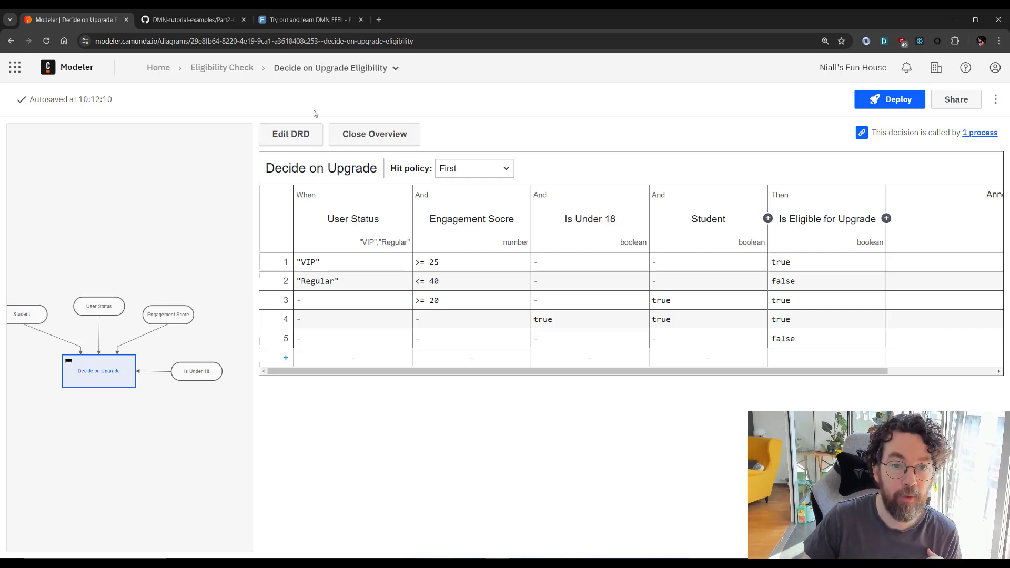
click(316, 131)
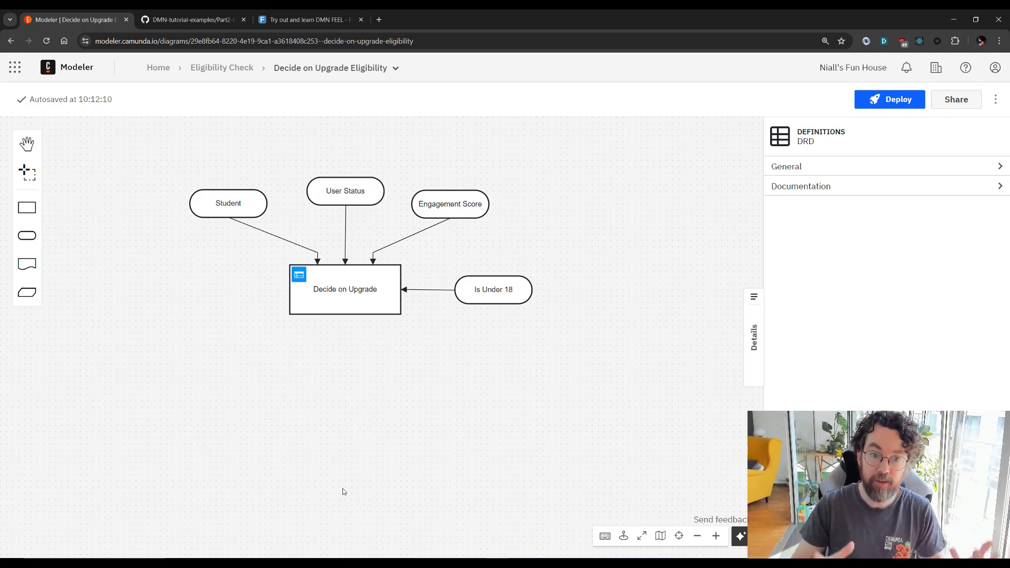
click(494, 289)
drag(505, 331, 417, 330)
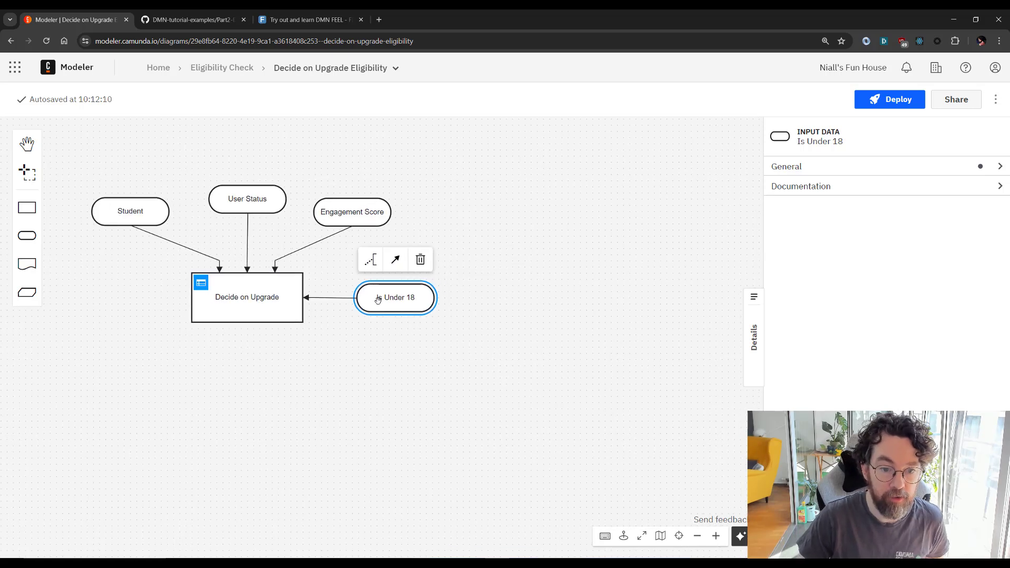
scroll(408, 321, up, 2)
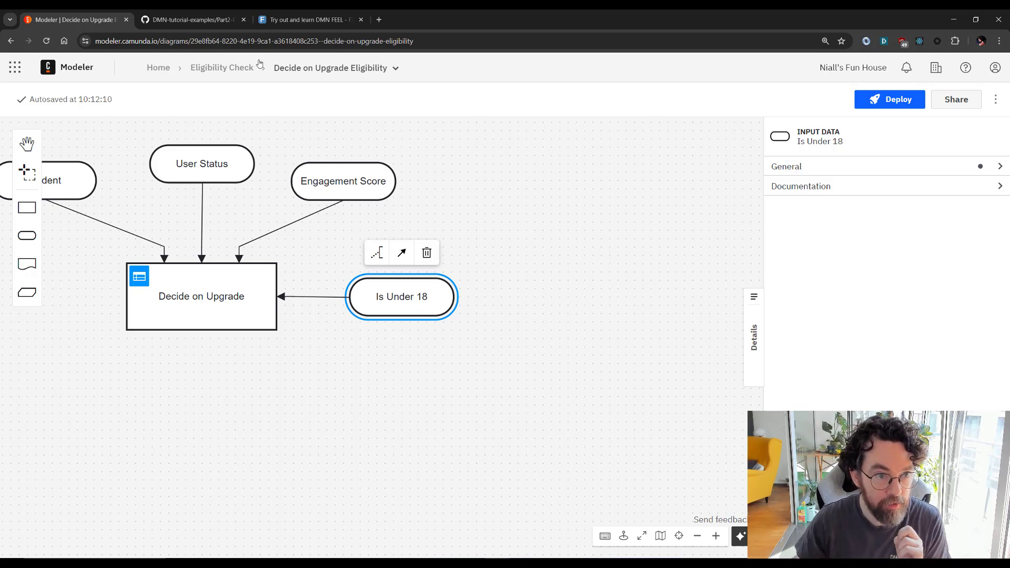
click(222, 72)
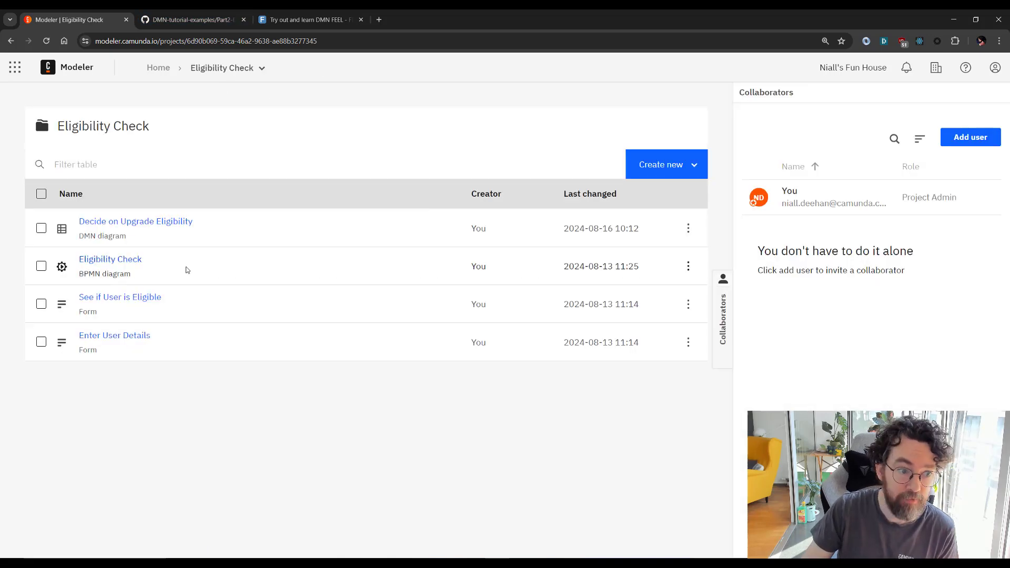
In the Eligibility Check BPMN diagram, filter the Variables panel for user_dob, then return to the project
click(110, 263)
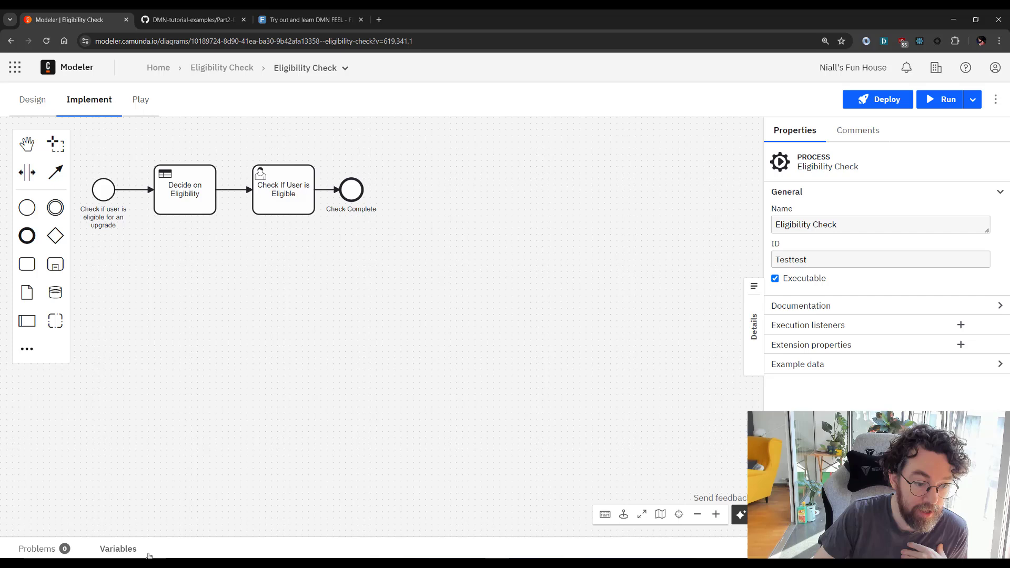
click(125, 550)
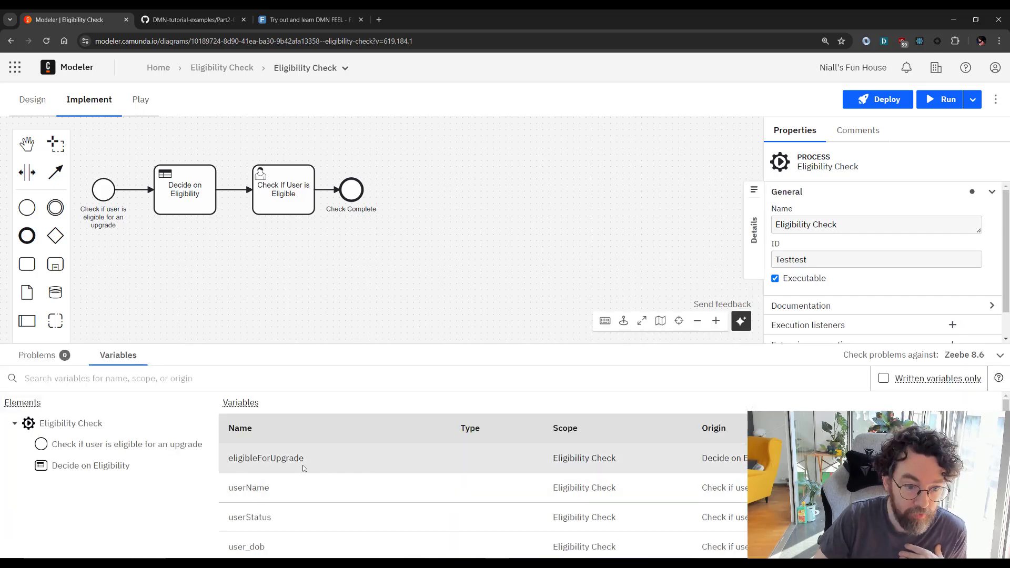
scroll(311, 474, down, 1)
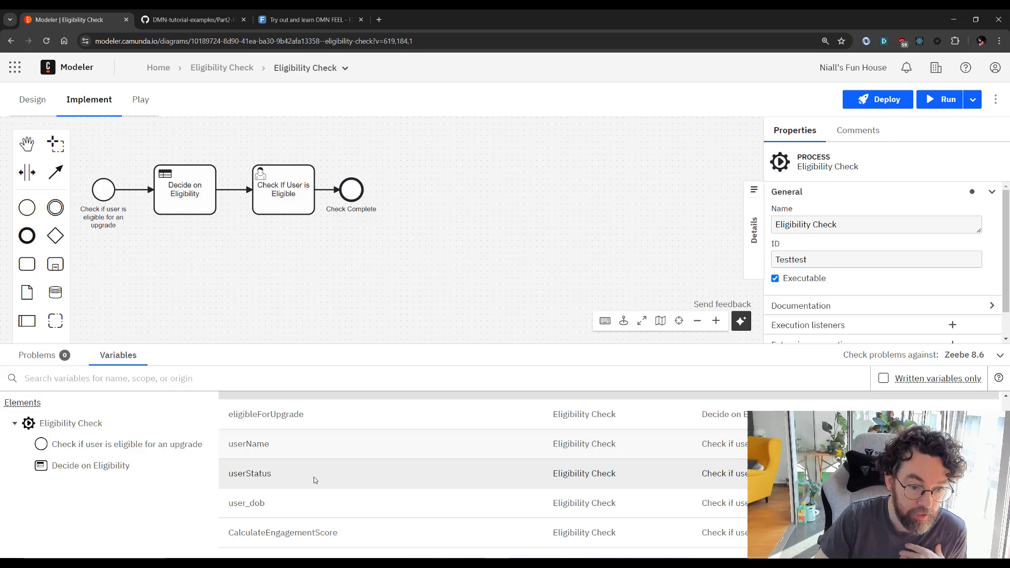
click(236, 504)
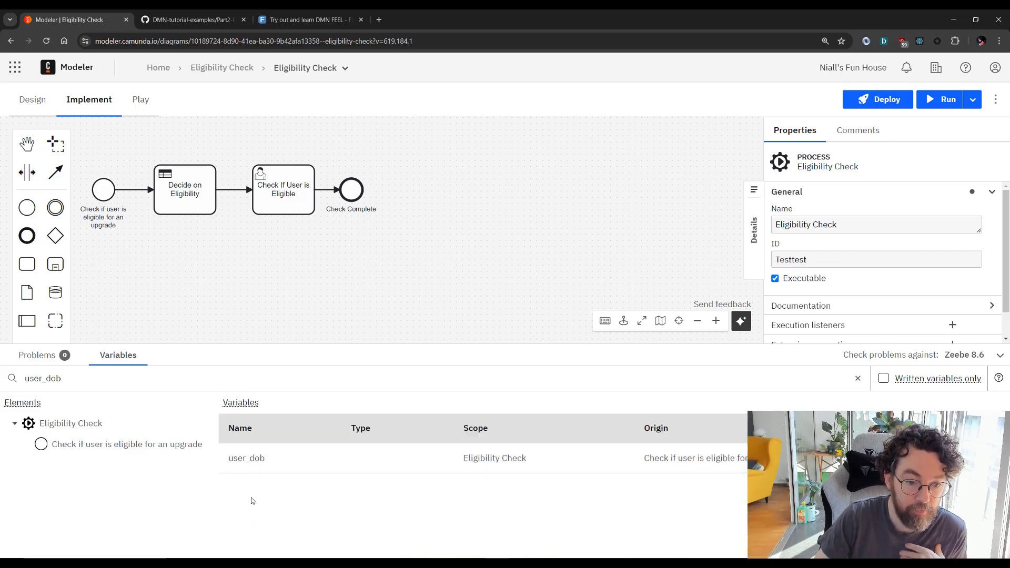
click(211, 67)
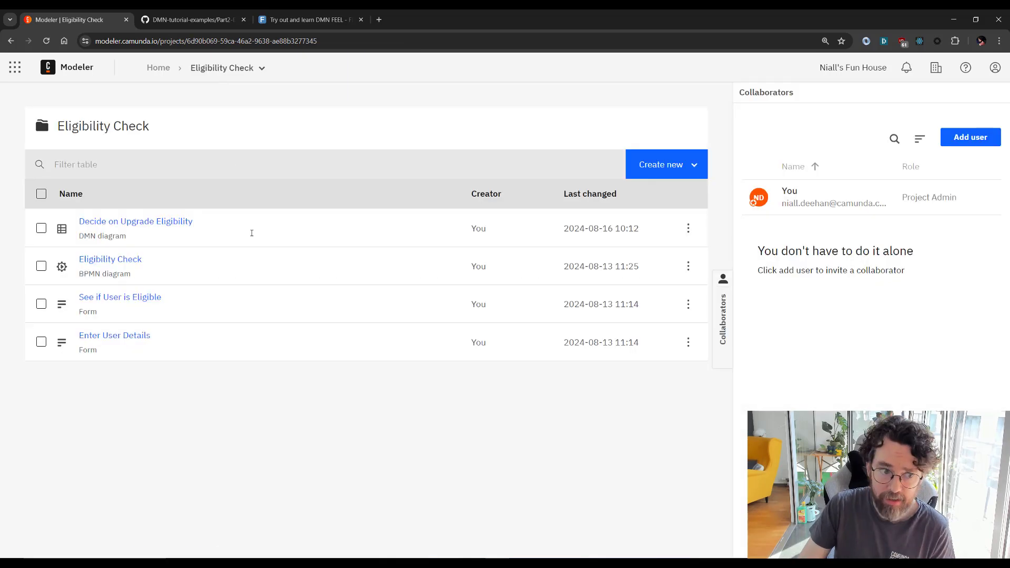
Add a new literal-expression decision to the right of Is Under 18
click(114, 221)
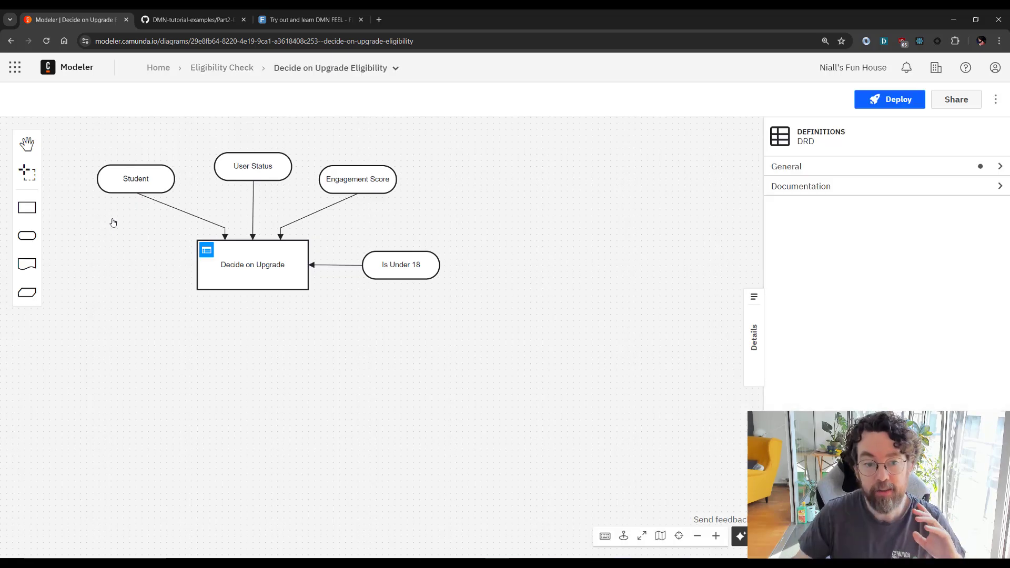
click(396, 262)
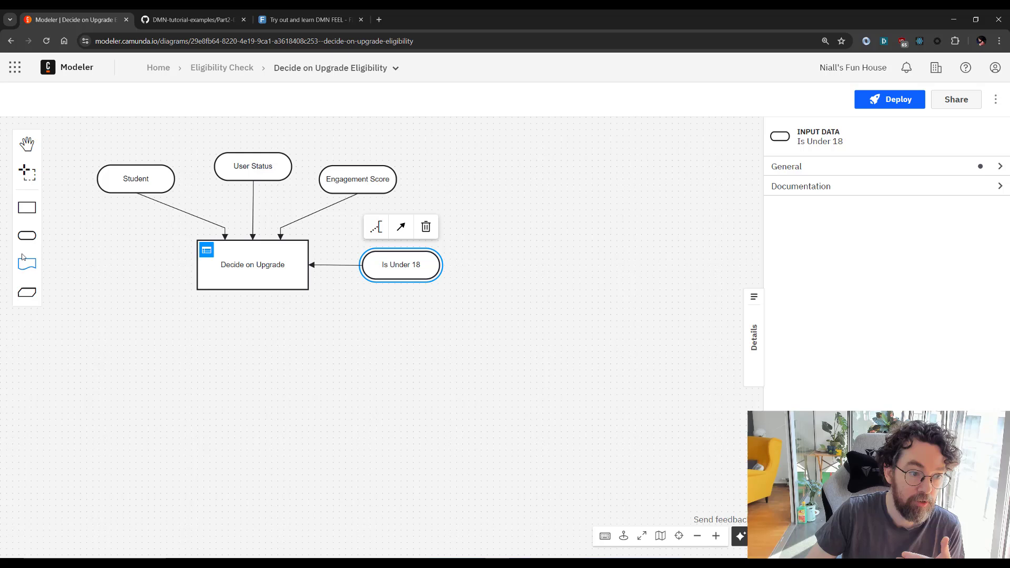
click(27, 207)
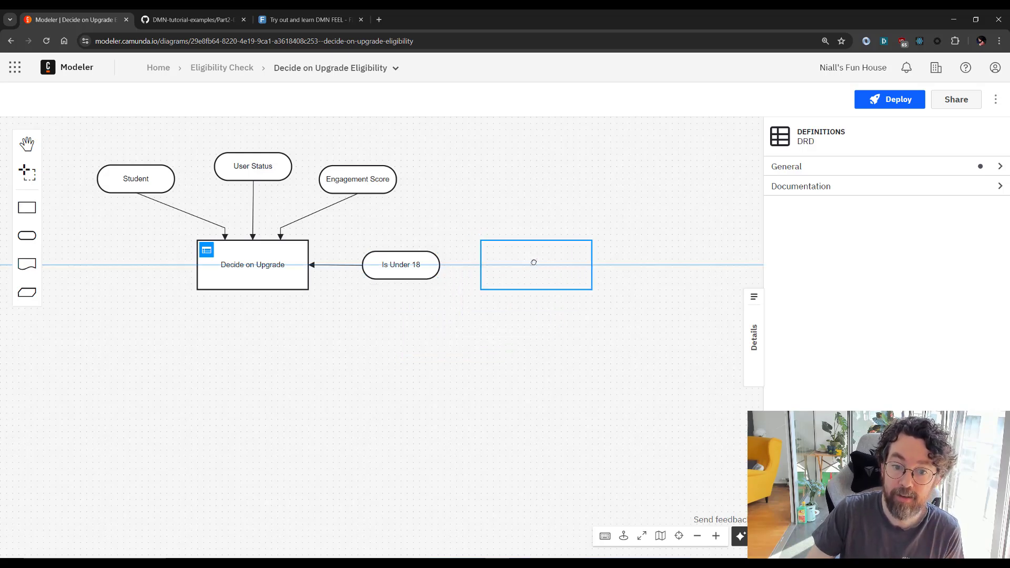
click(533, 262)
click(565, 215)
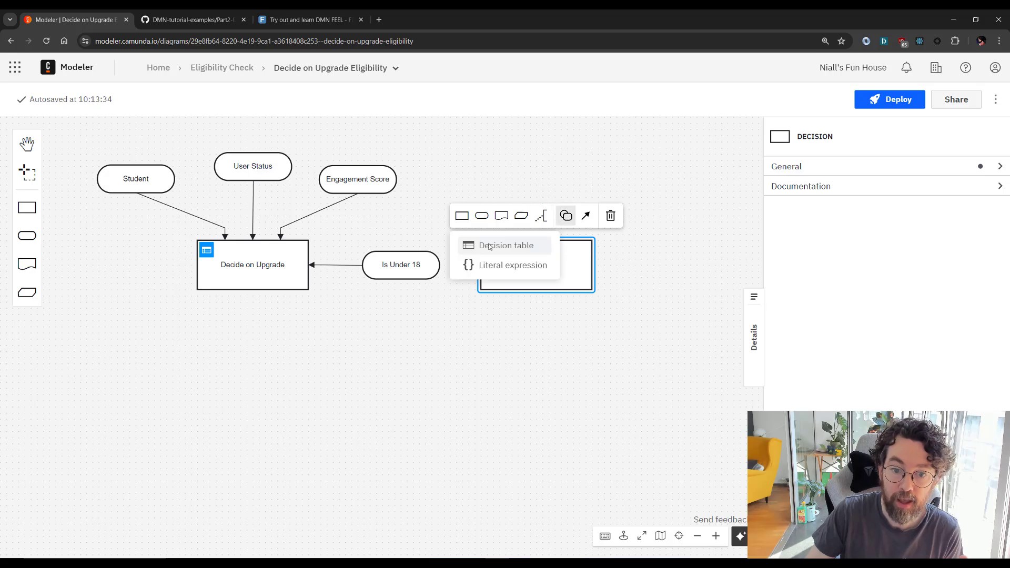
click(502, 265)
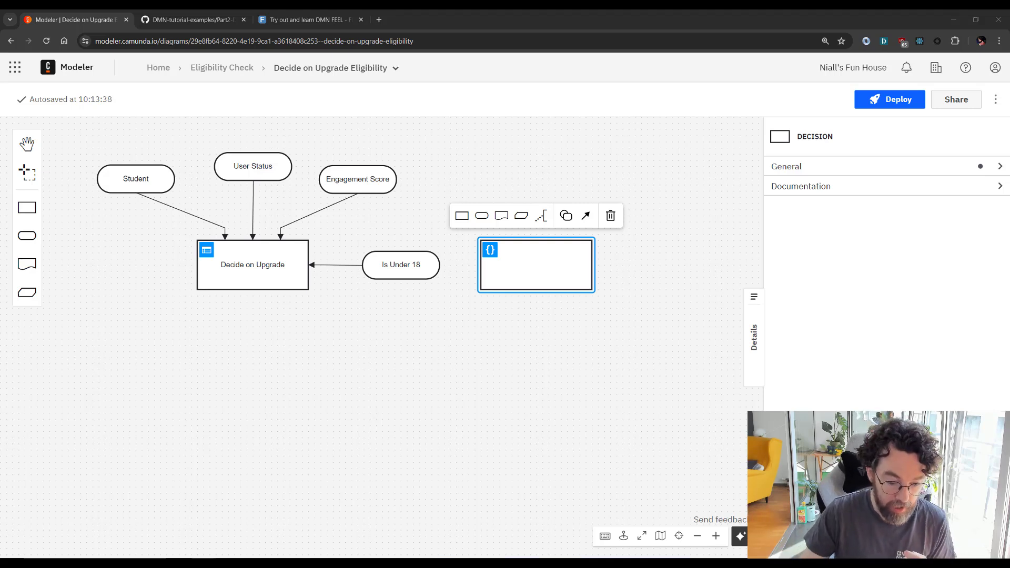
Name the new decision 'Decide if Under 18'
click(532, 271)
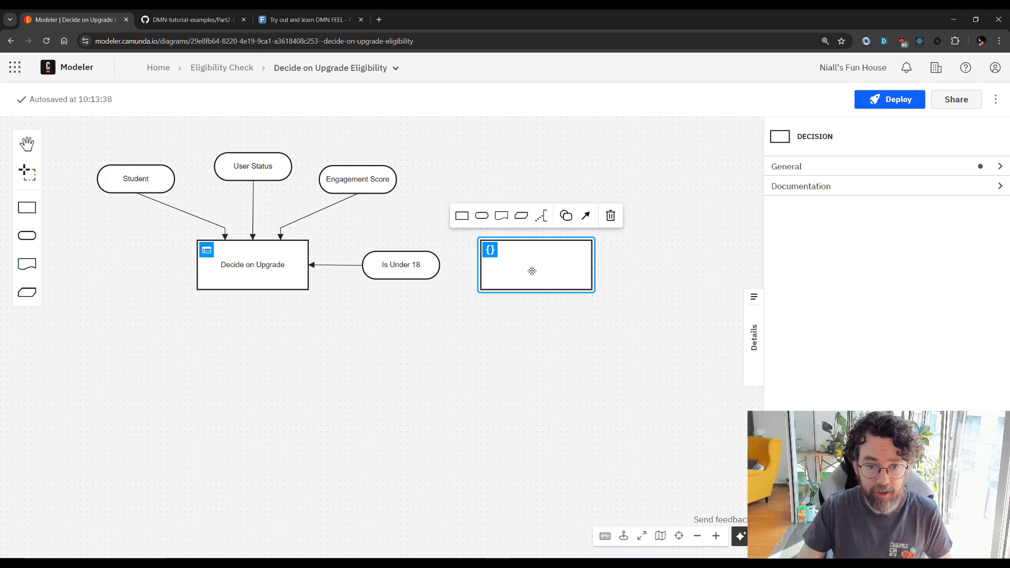
text(Decide if O)
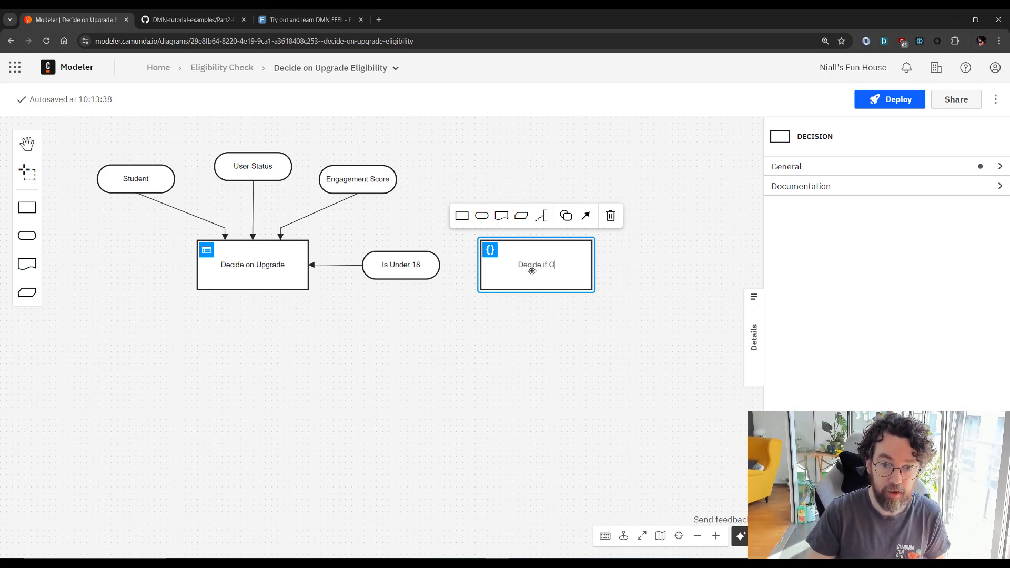
key(BackSpace)
text(U)
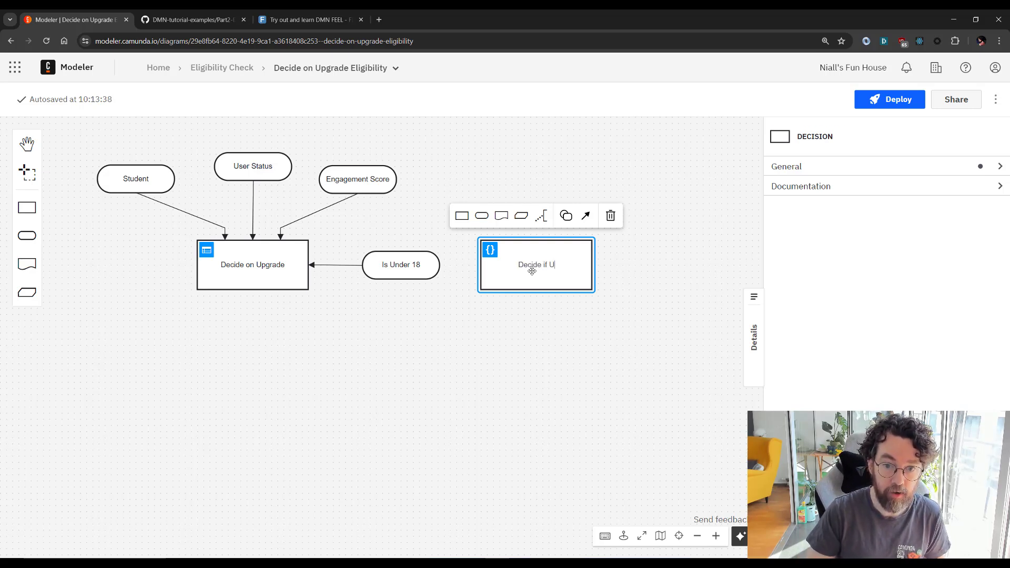
text(nder 18)
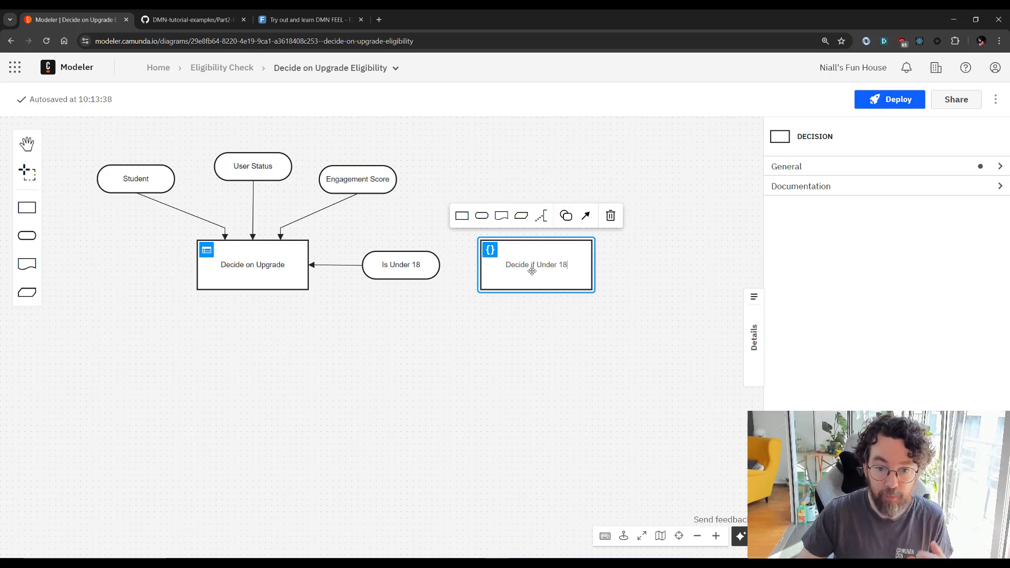
key(Return)
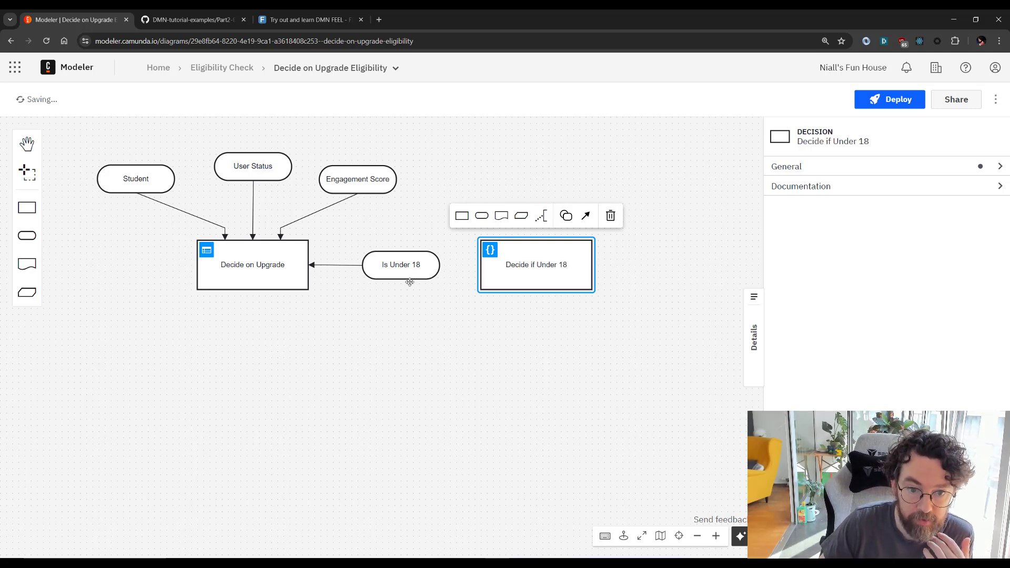
Delete Is Under 18, connect Decide if Under 18 to Decide on Upgrade, and drop a new input above it
click(411, 274)
click(426, 228)
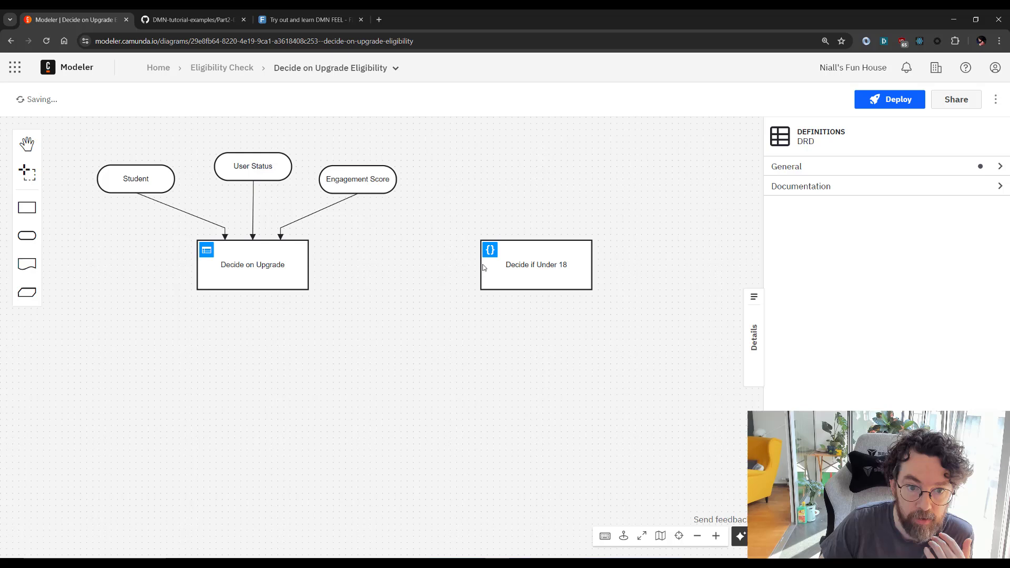
click(490, 267)
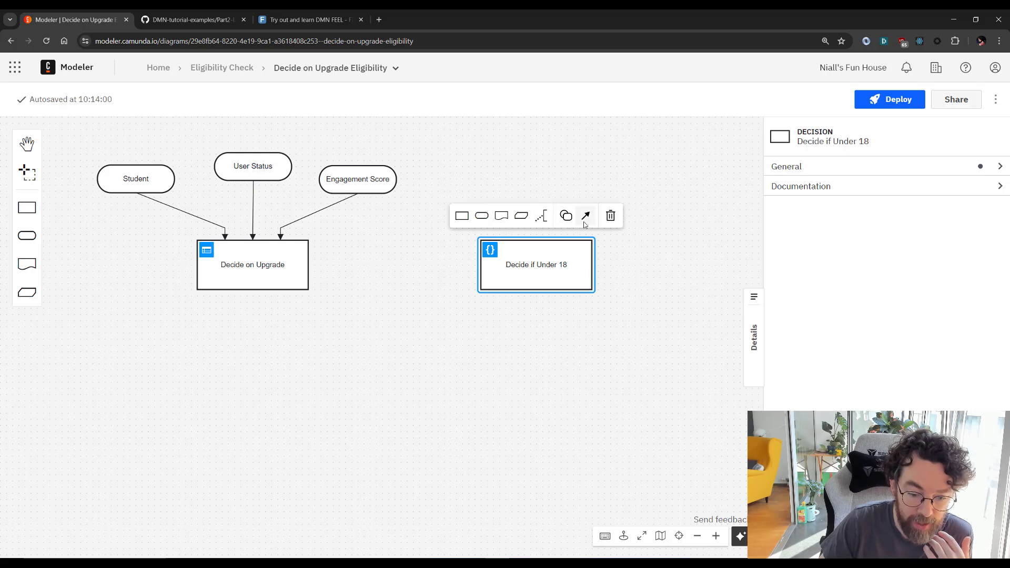
drag(585, 216, 300, 266)
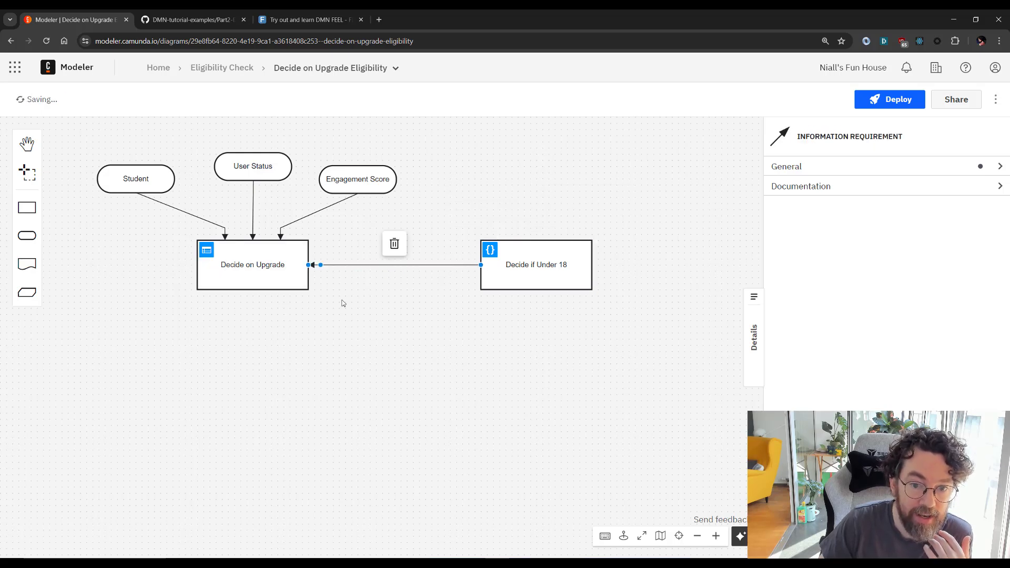
click(393, 350)
drag(29, 240, 542, 168)
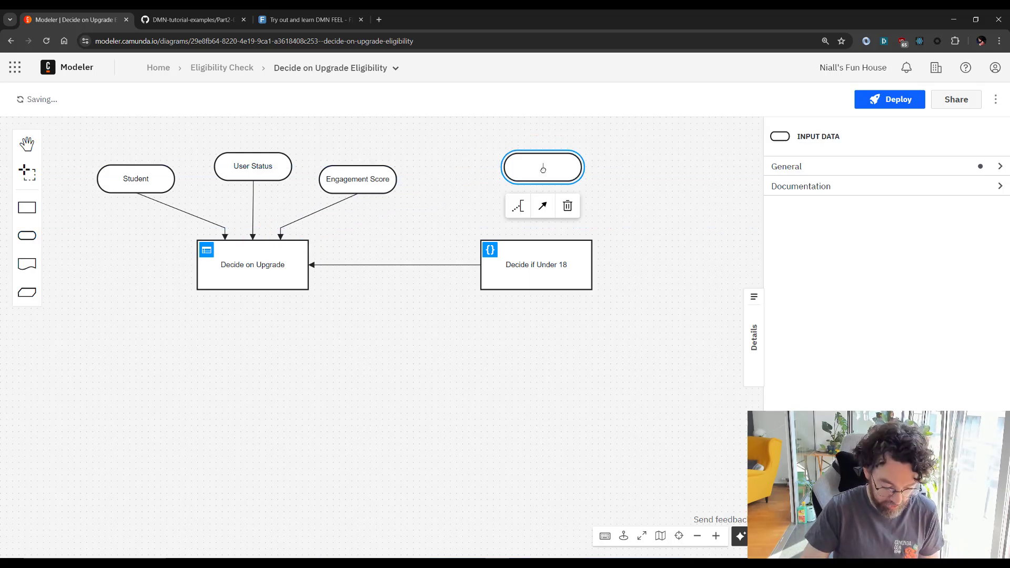
Label the new input 'User Date of Birth' and connect it to Decide if Under 18
text(User Dat)
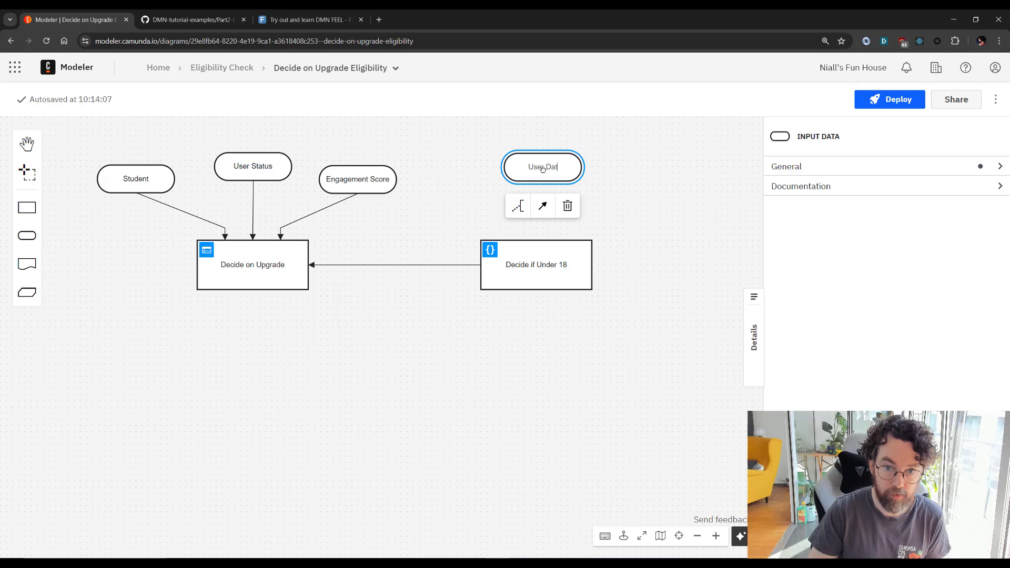
text(e of Birth)
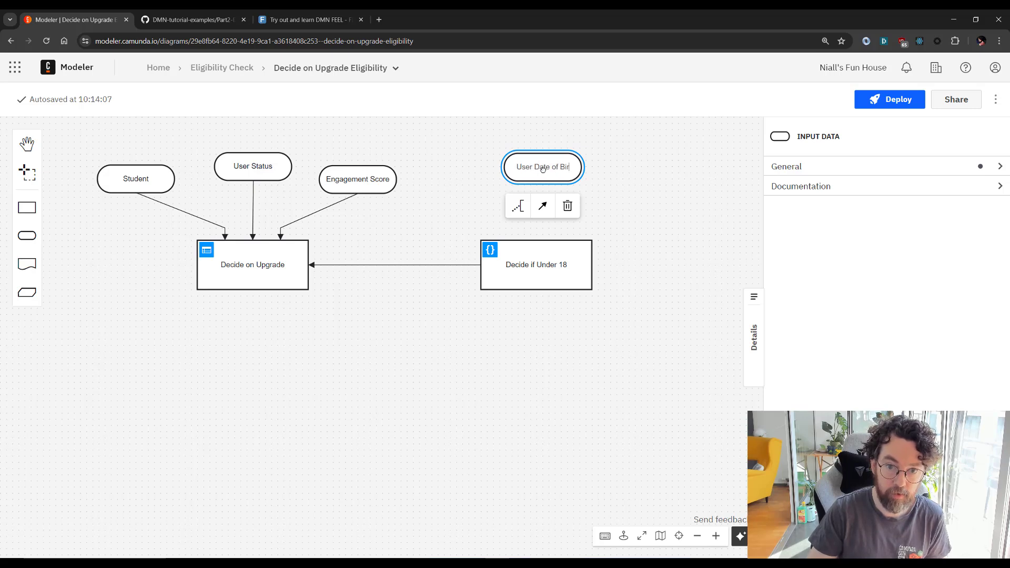
click(545, 212)
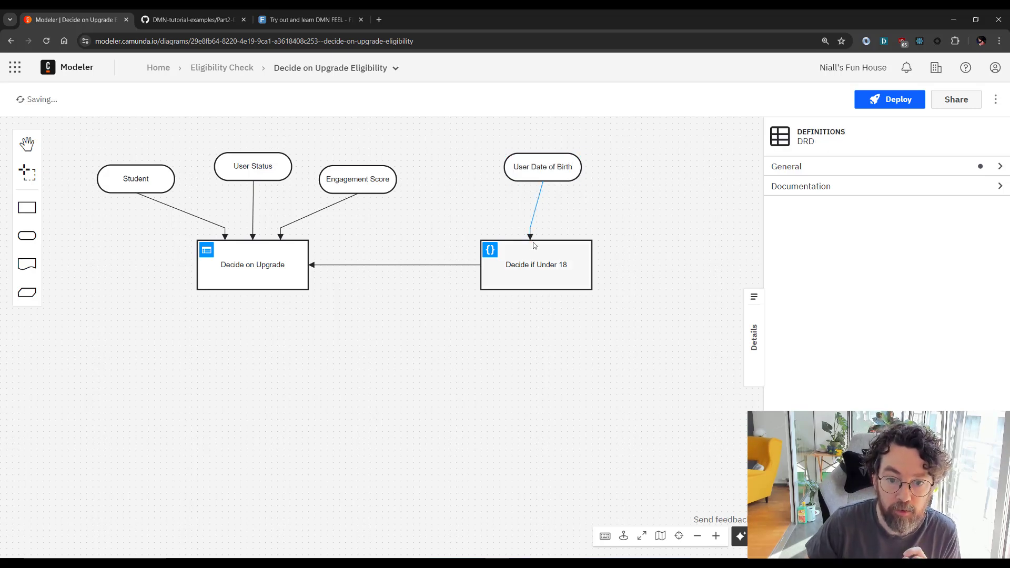
click(533, 245)
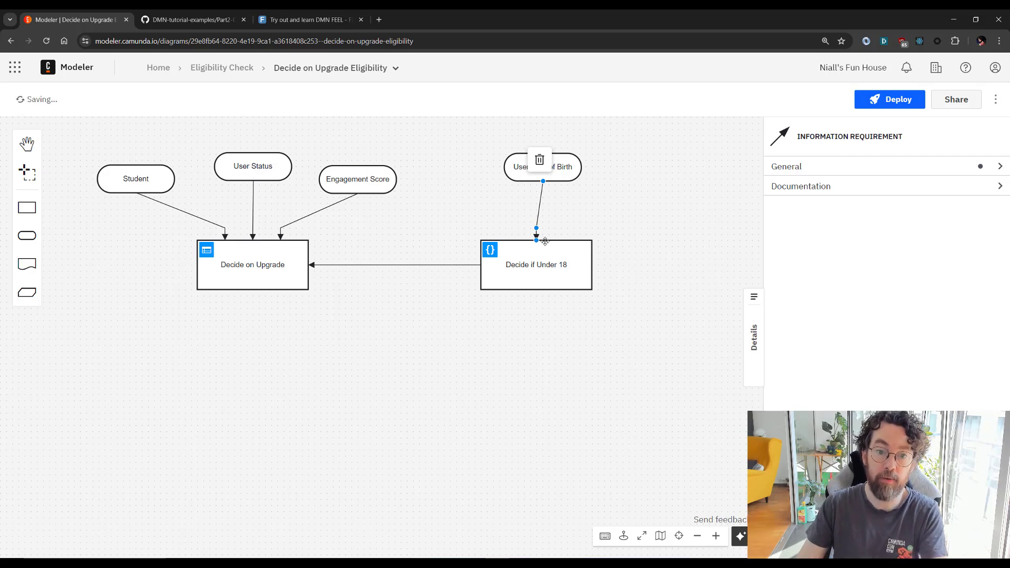
click(555, 270)
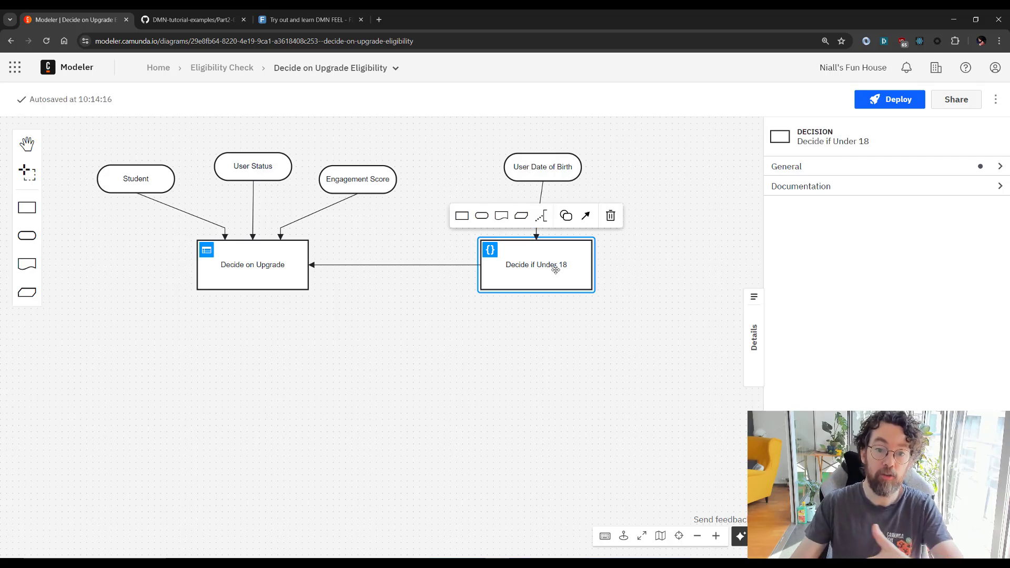
click(248, 272)
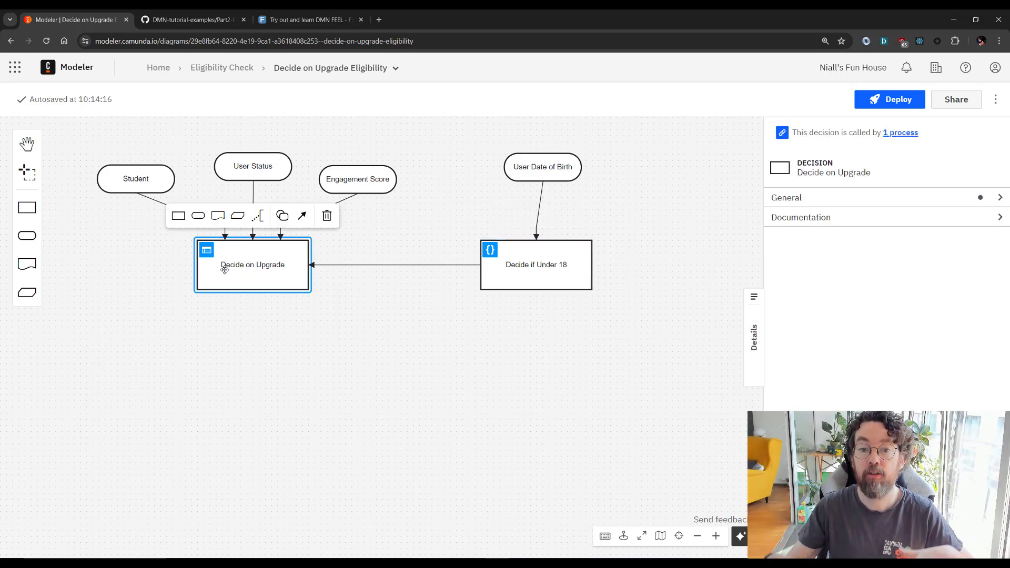
click(532, 363)
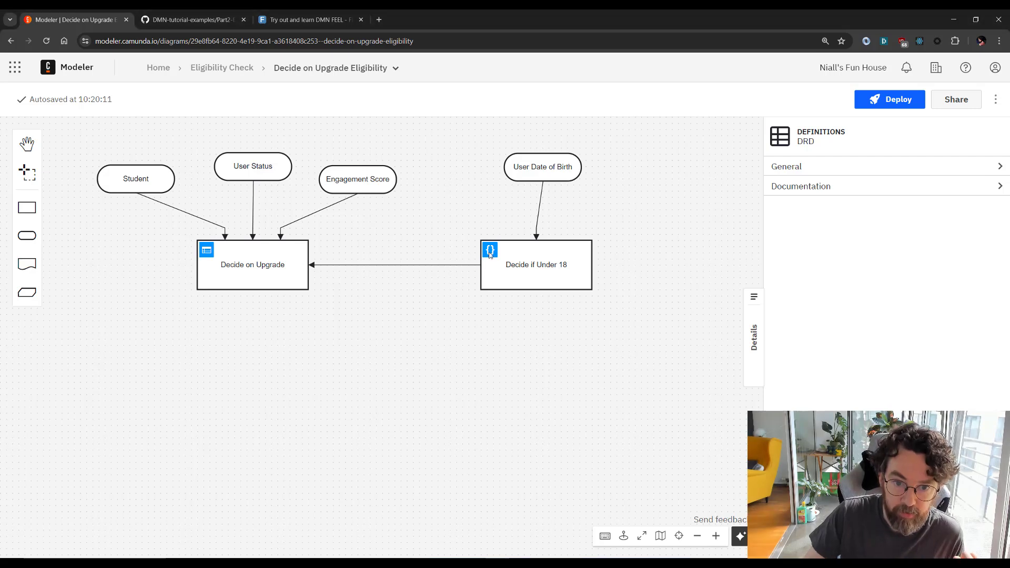
Open the Decide if Under 18 literal expression and set its variable name to isUnder18
click(490, 250)
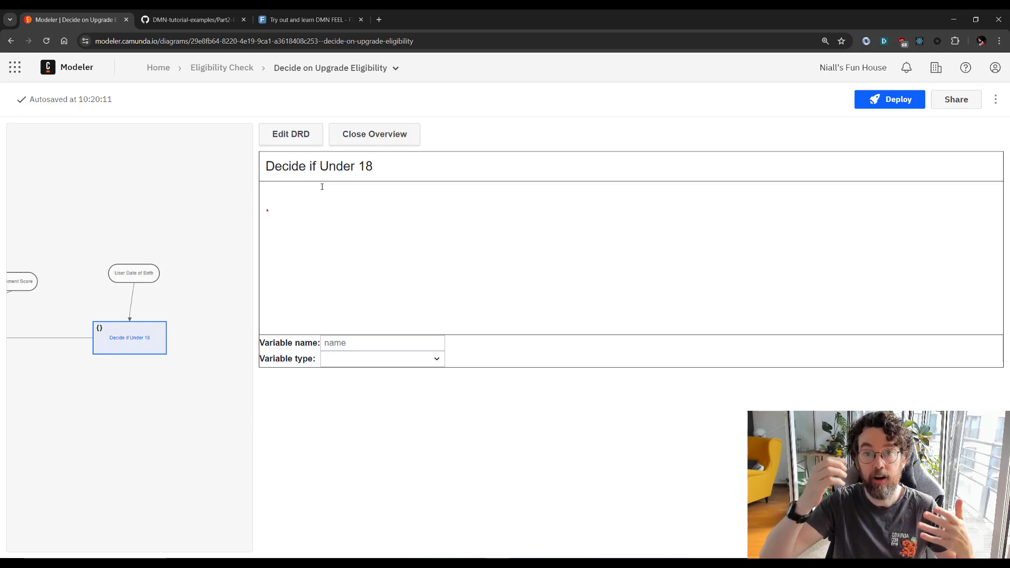
click(339, 343)
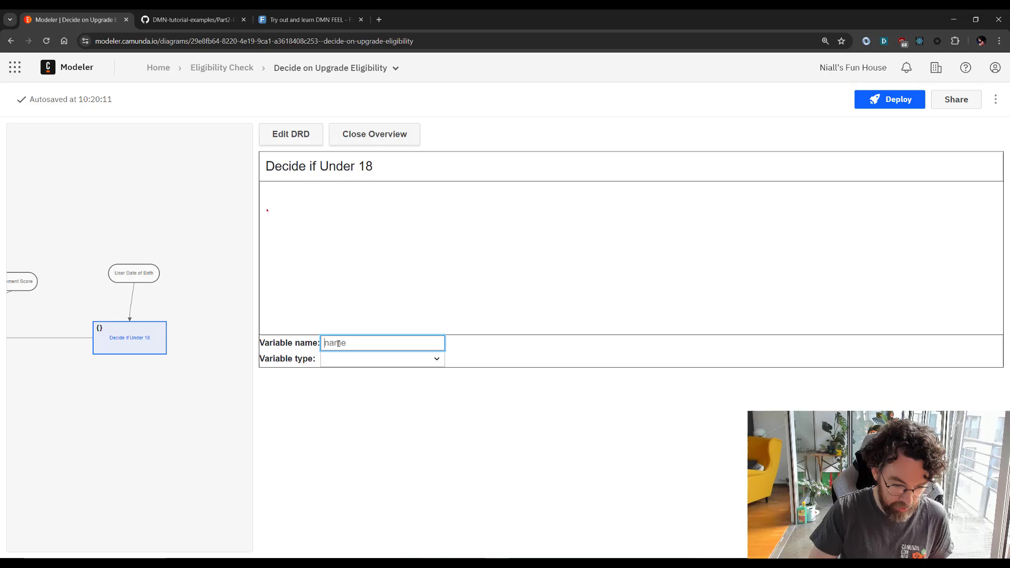
text(isUnder)
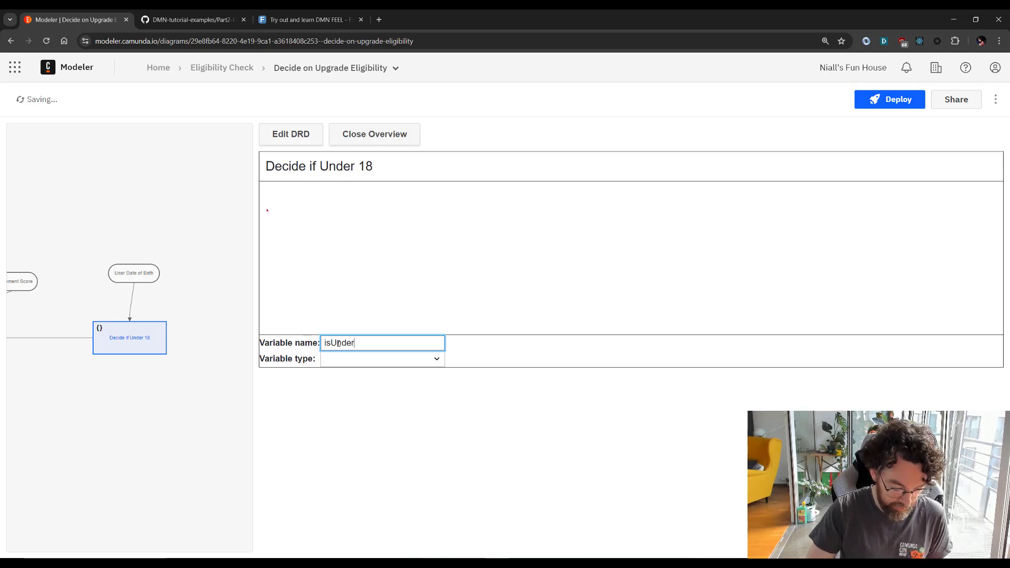
text(18)
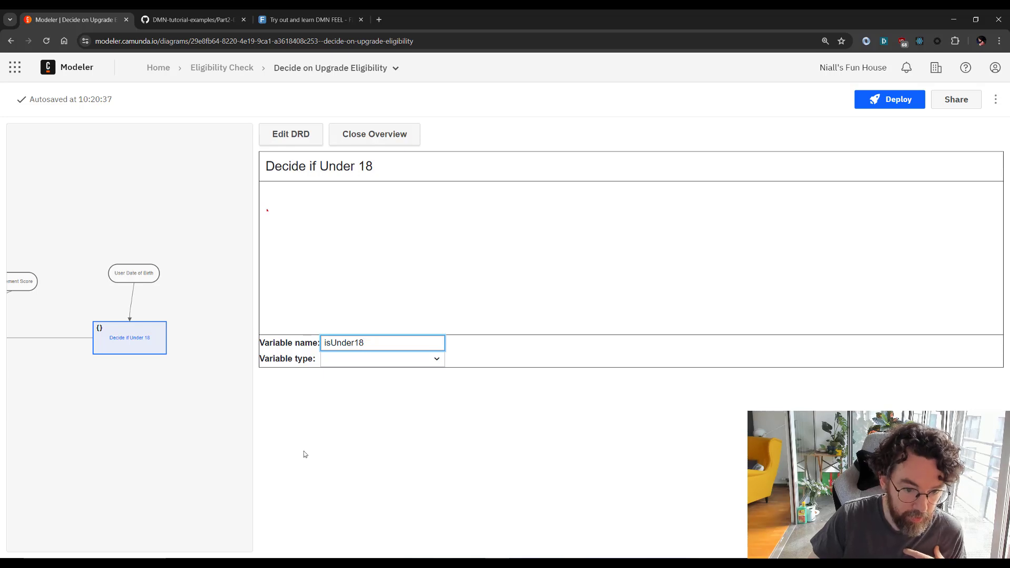
click(311, 202)
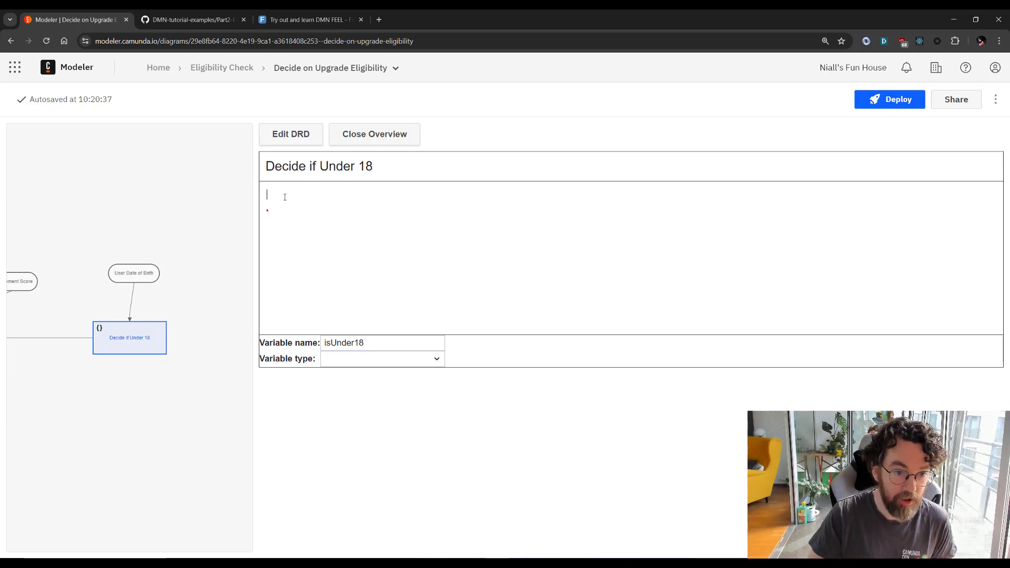
Insert years and months duration with date(user_dob) as the from argument
text(y)
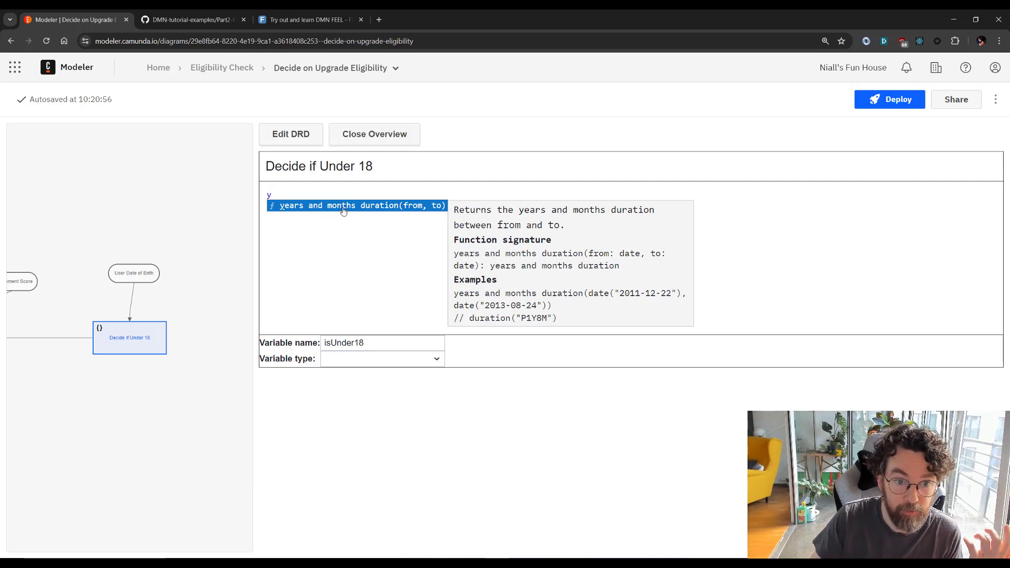
click(343, 211)
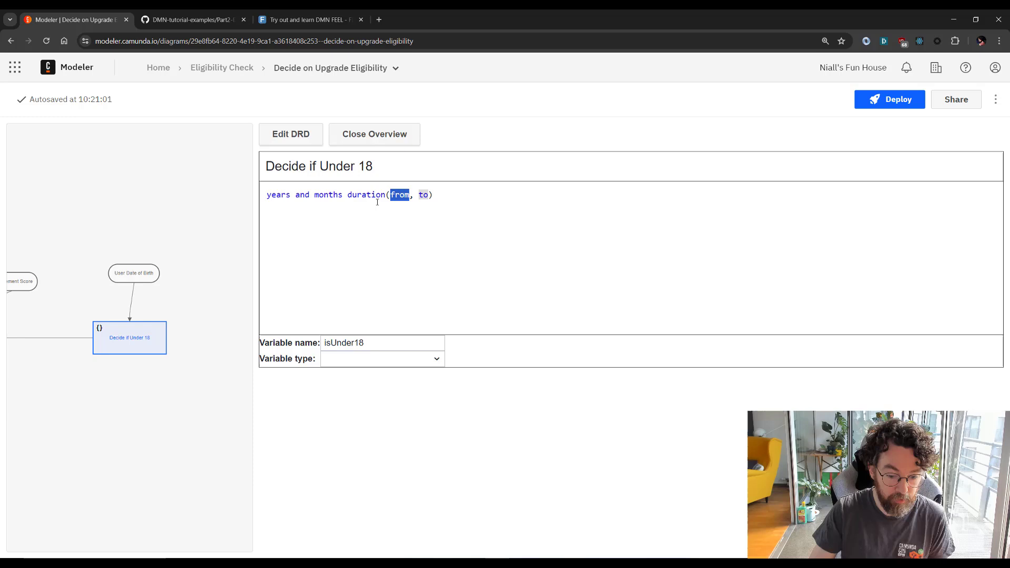
text(date)
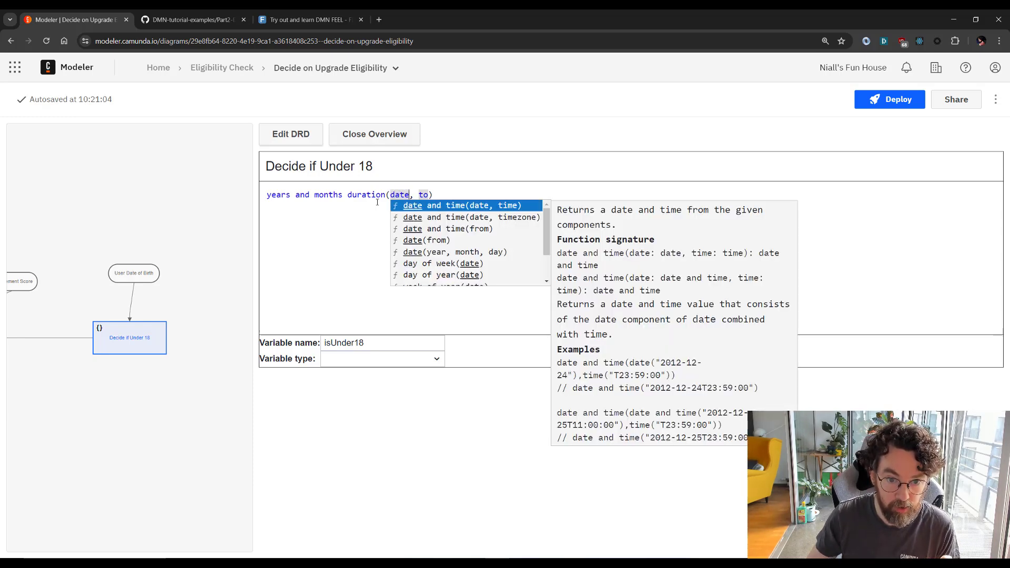
key(Down)
key(Down)
key(Down)
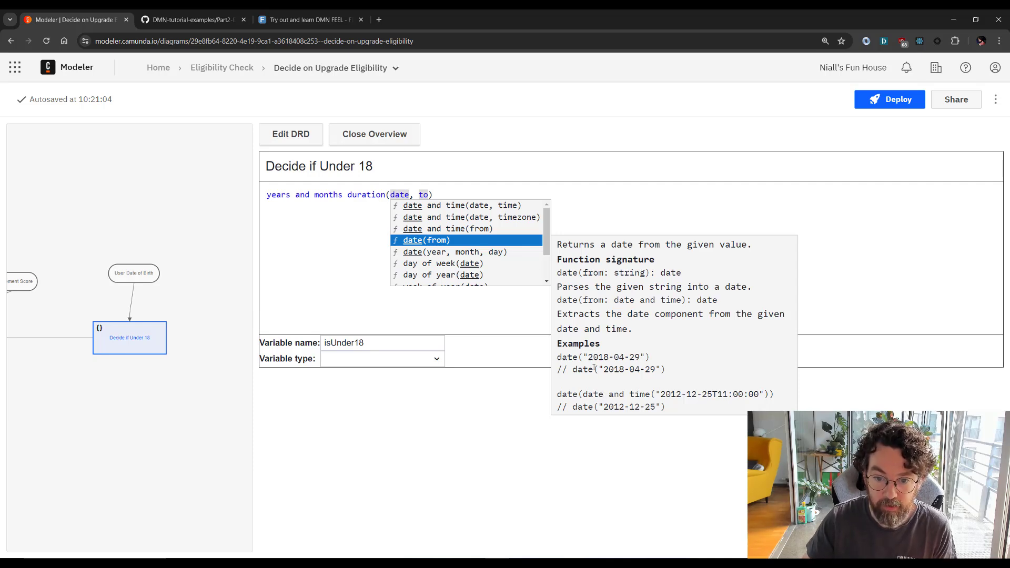
click(442, 239)
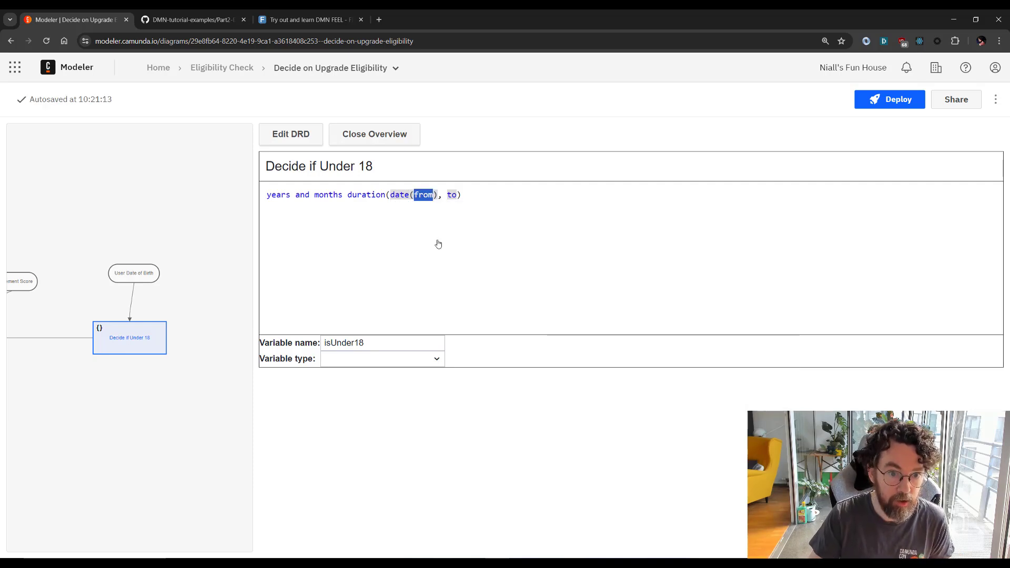
text(user_)
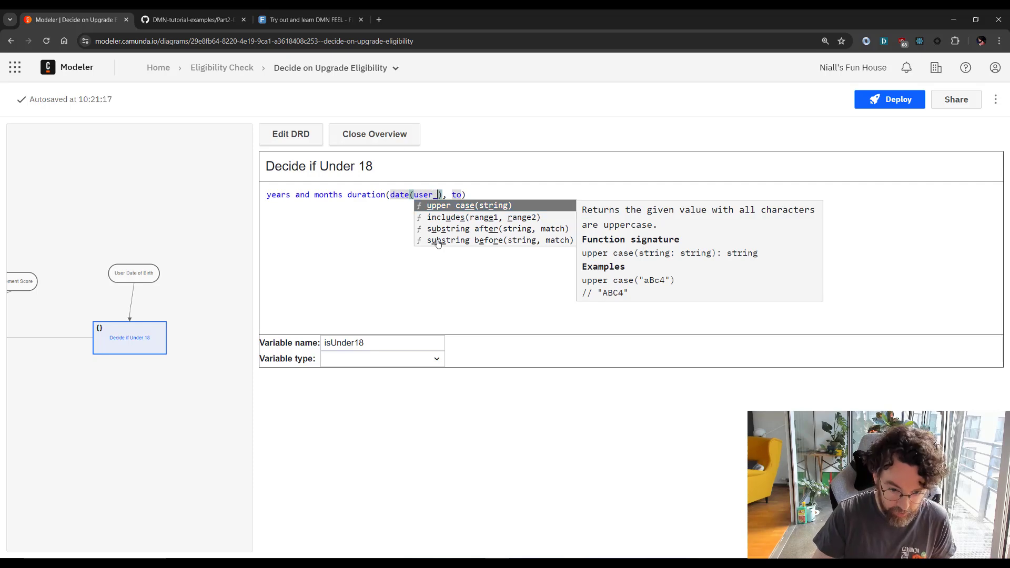
text(dob)
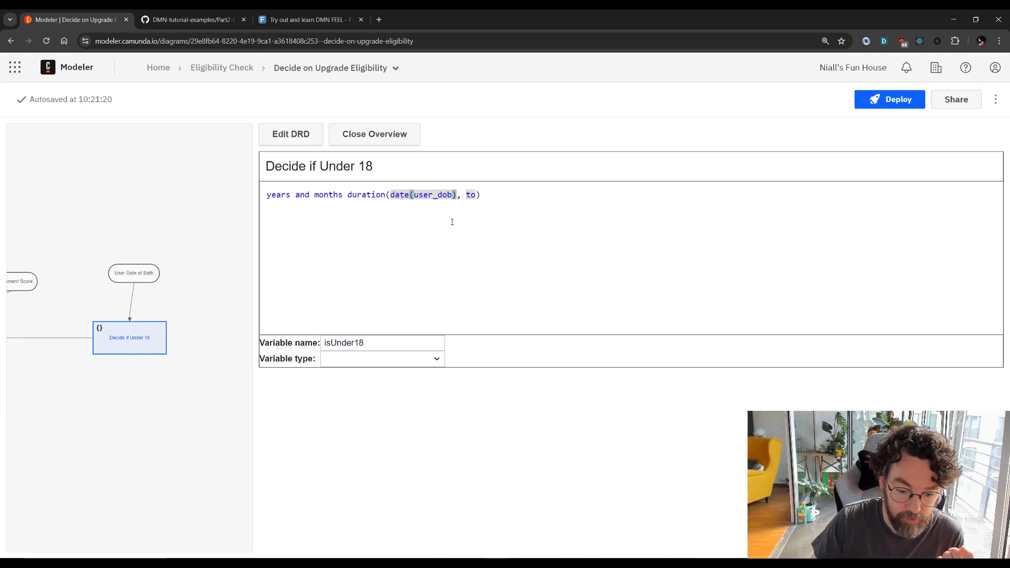
Set today() as the to argument and begin appending '< dur' to the expression
double_click(470, 195)
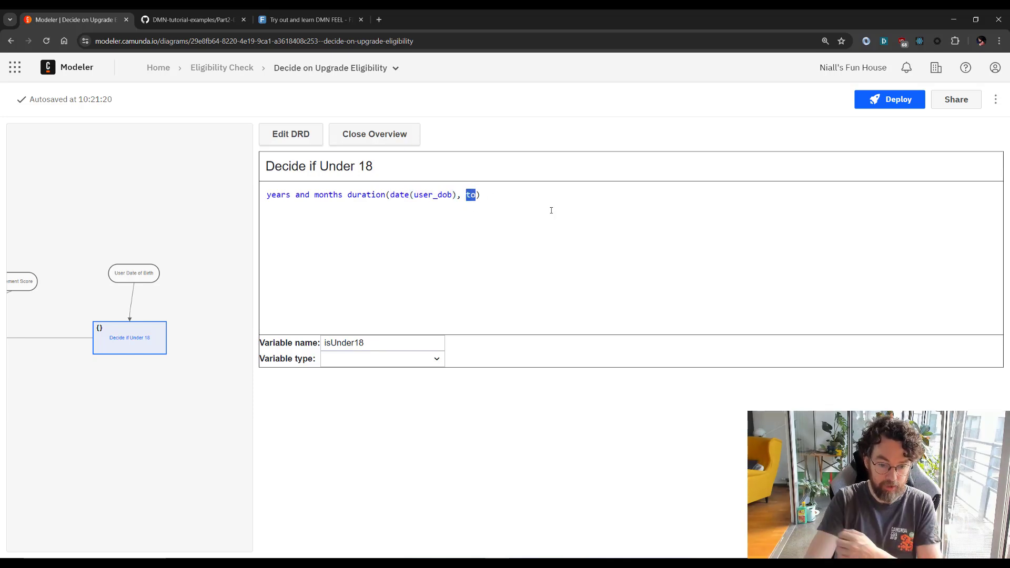
text(to)
key(Return)
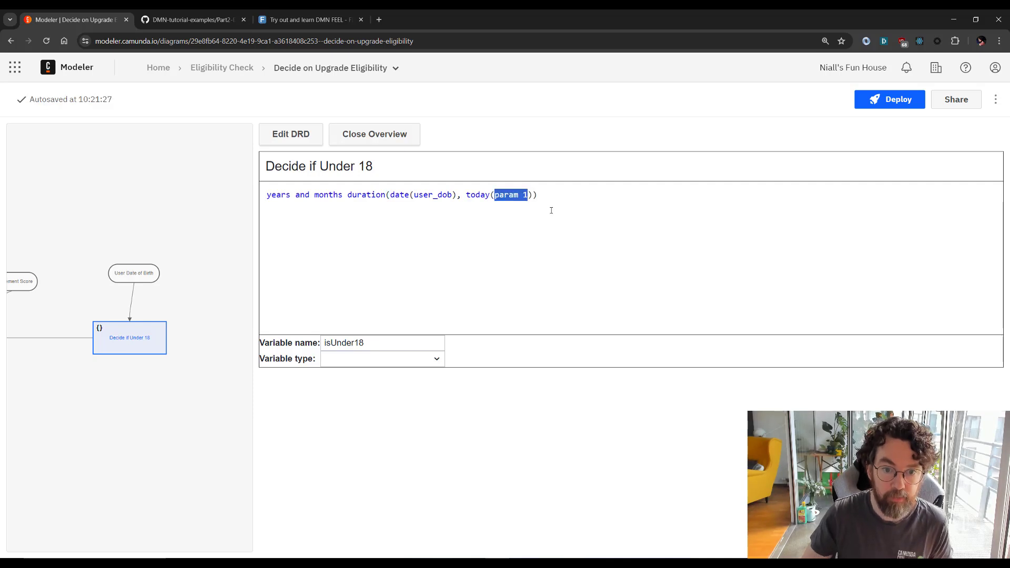
key(BackSpace)
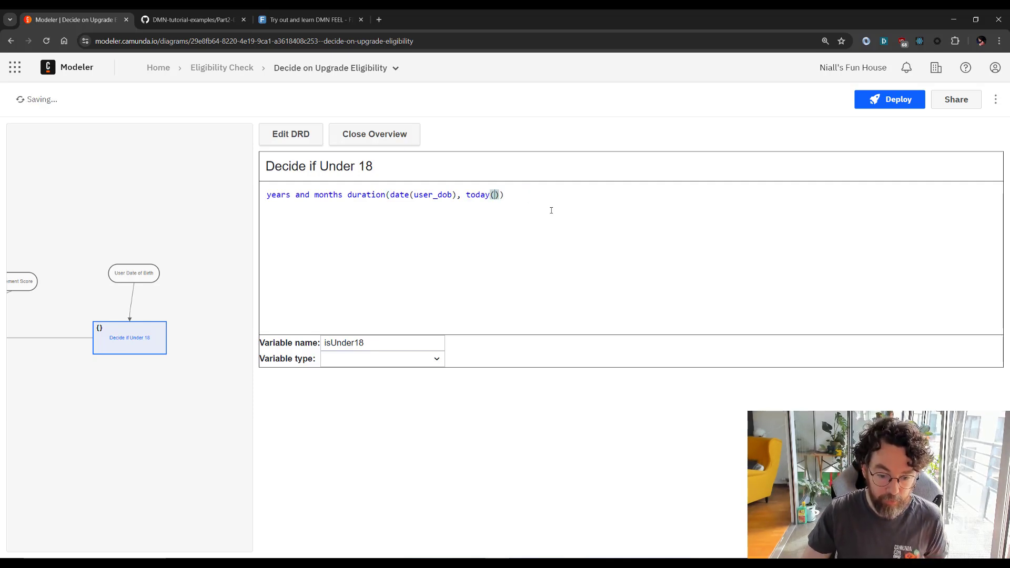
key(Right)
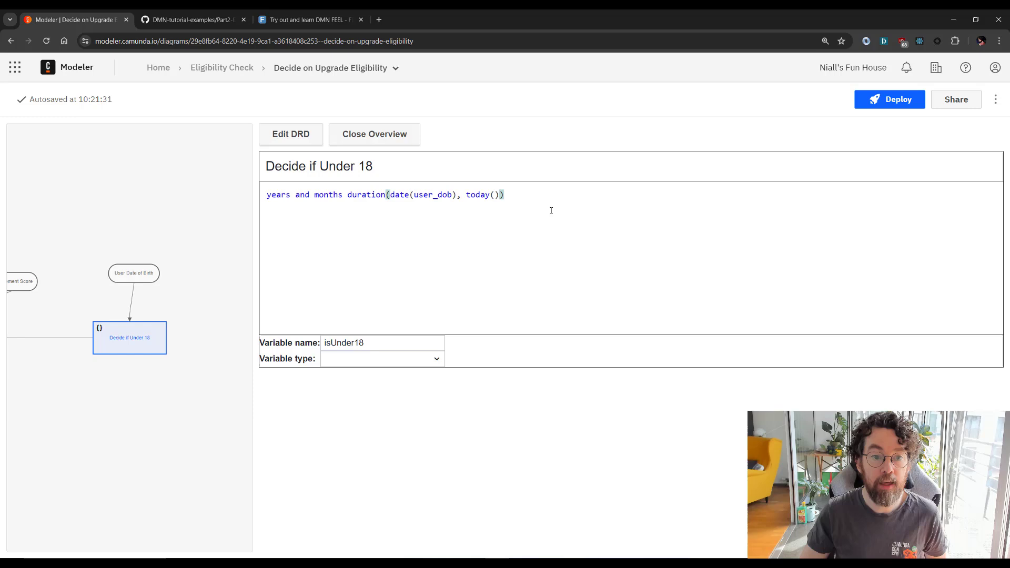
key(Right)
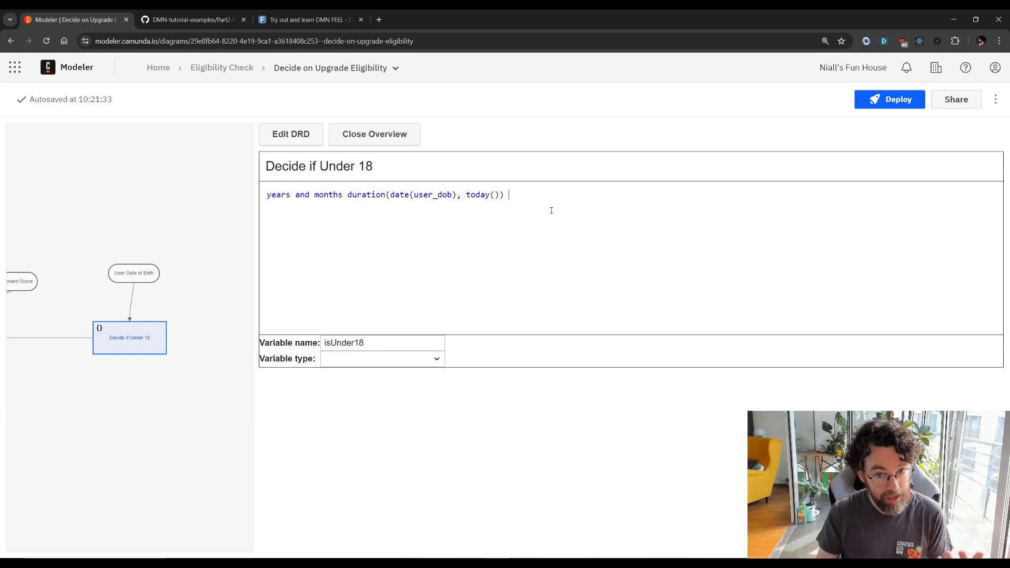
text(<)
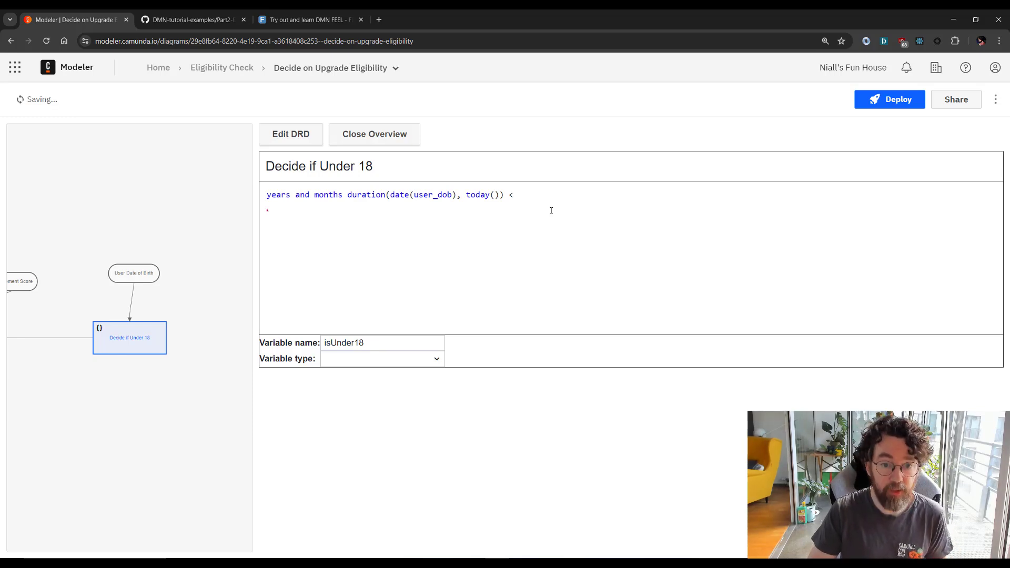
text( dur)
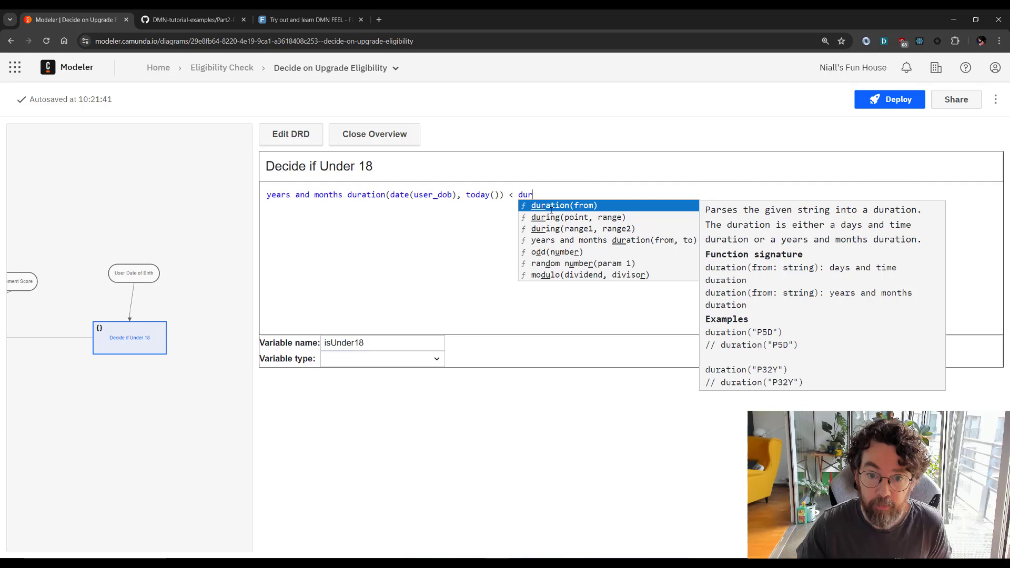
Finish the expression with < duration("P18Y"), make isUnder18 boolean, and copy the expression
click(566, 205)
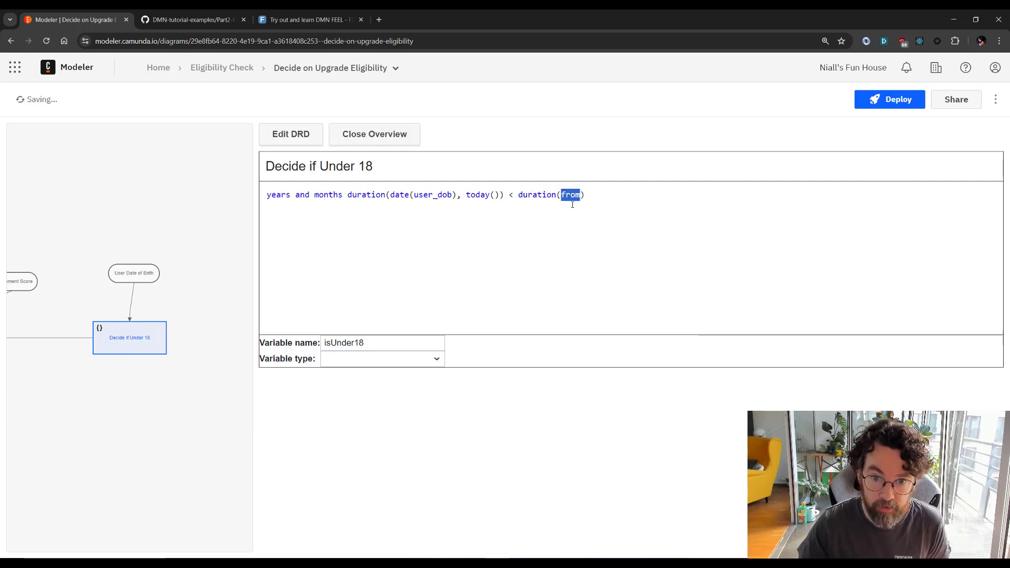
text("P)
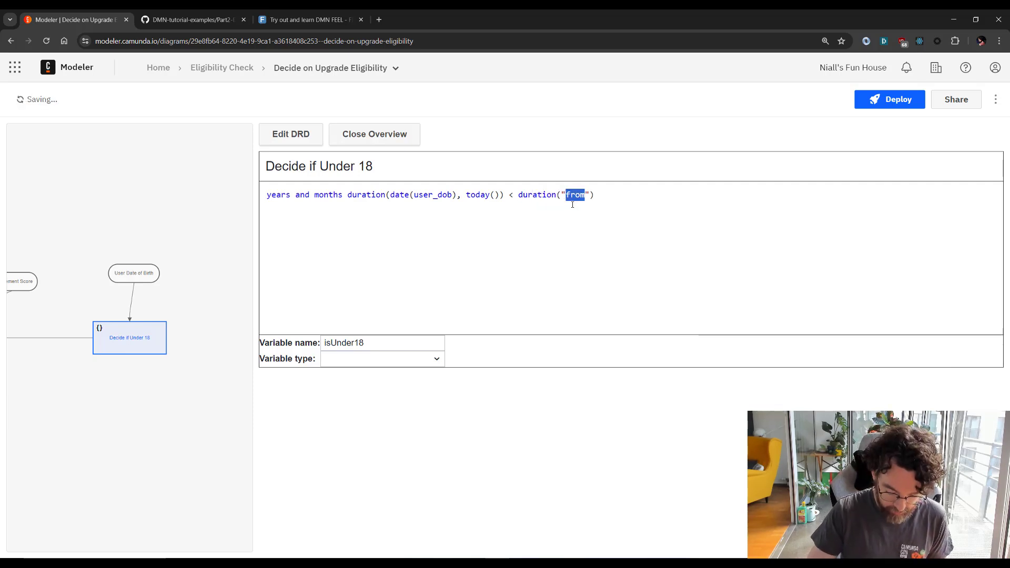
text(18)
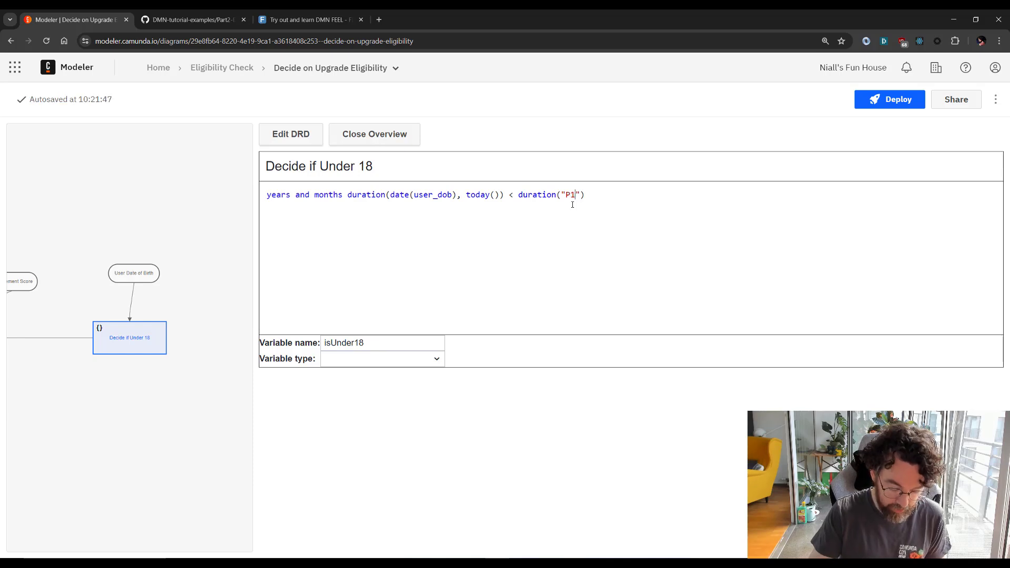
text(Y)
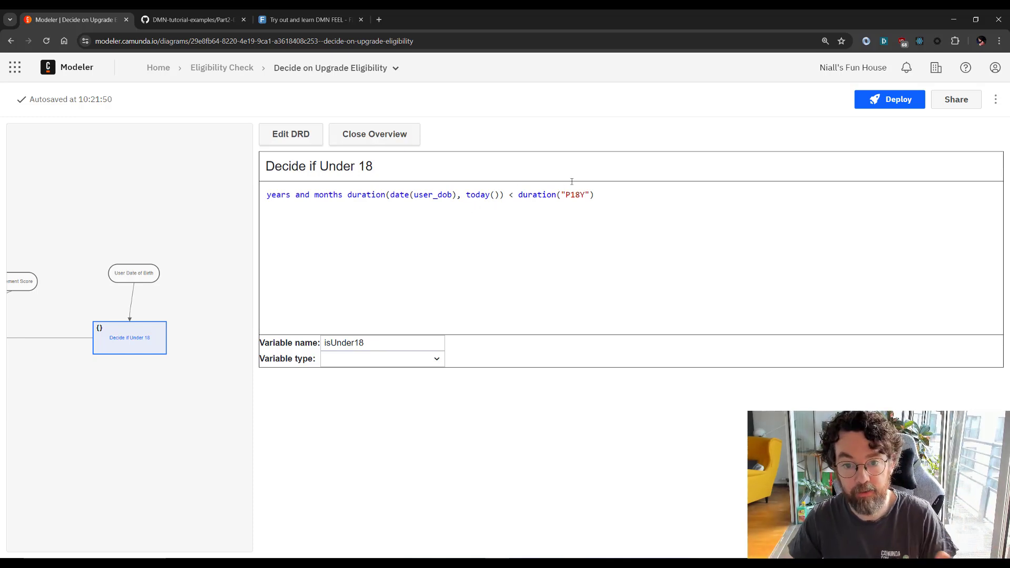
click(353, 357)
click(367, 395)
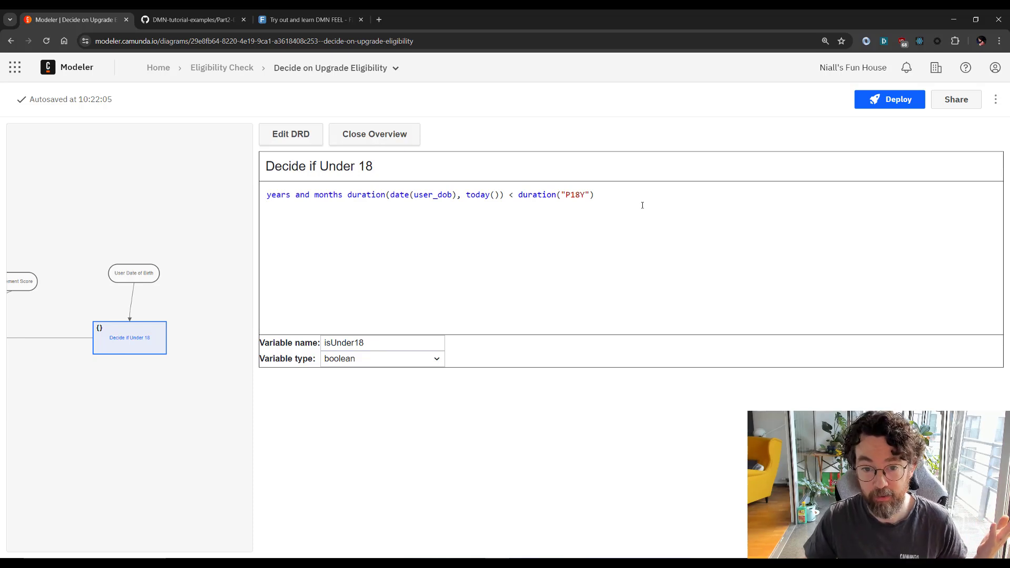
drag(639, 198, 265, 194)
key(ctrl+c)
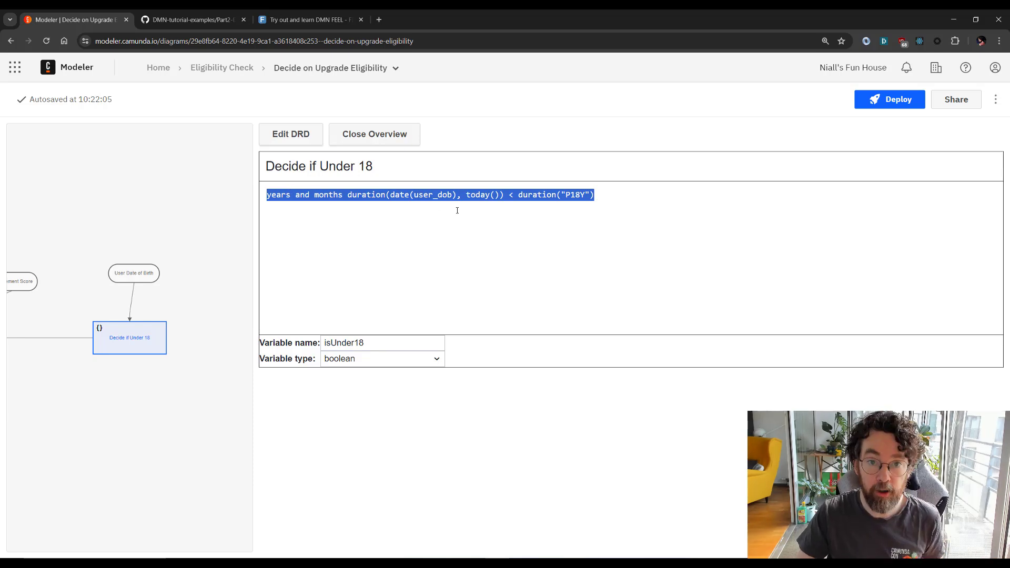
click(305, 21)
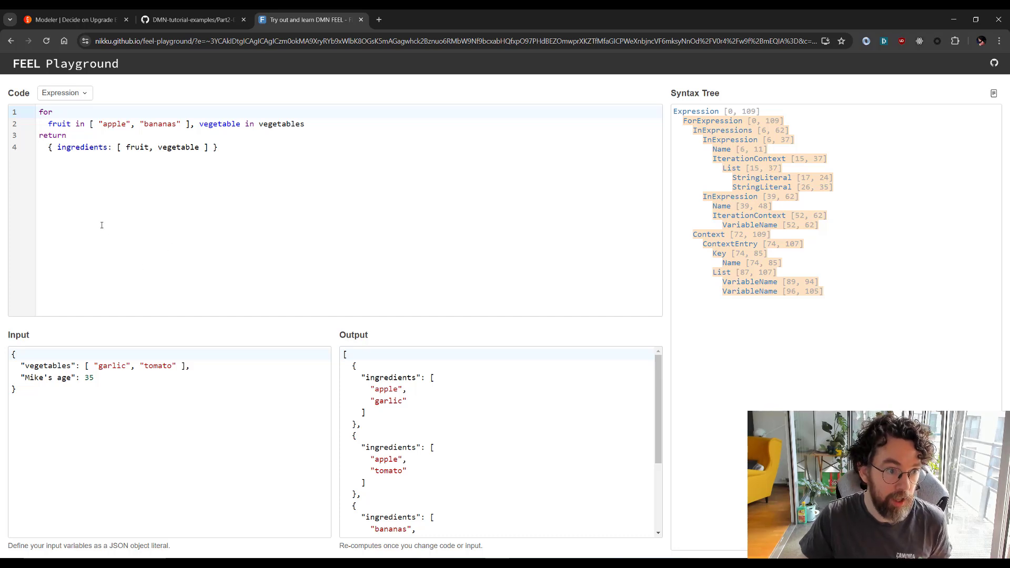
Paste the expression into FEEL Playground and set the input user_dob to "2010-01-01"
click(254, 162)
key(ctrl+a)
key(ctrl+v)
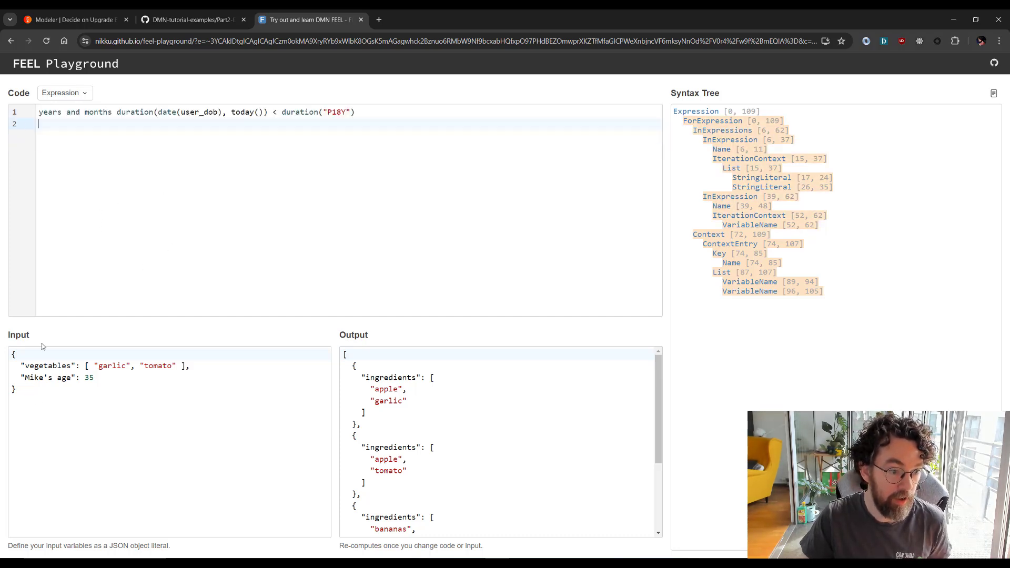
double_click(200, 112)
key(ctrl+c)
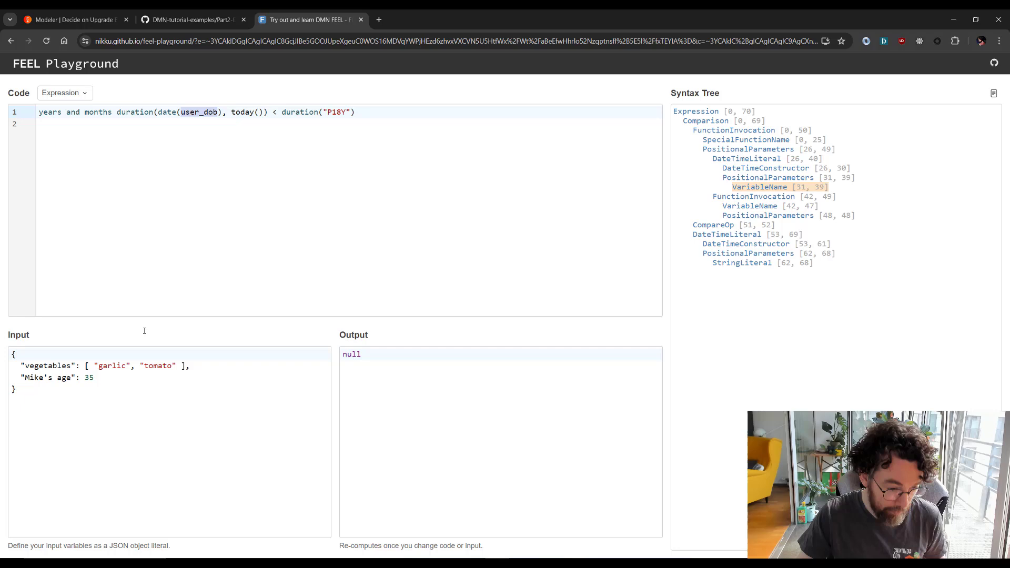
drag(72, 378, 25, 379)
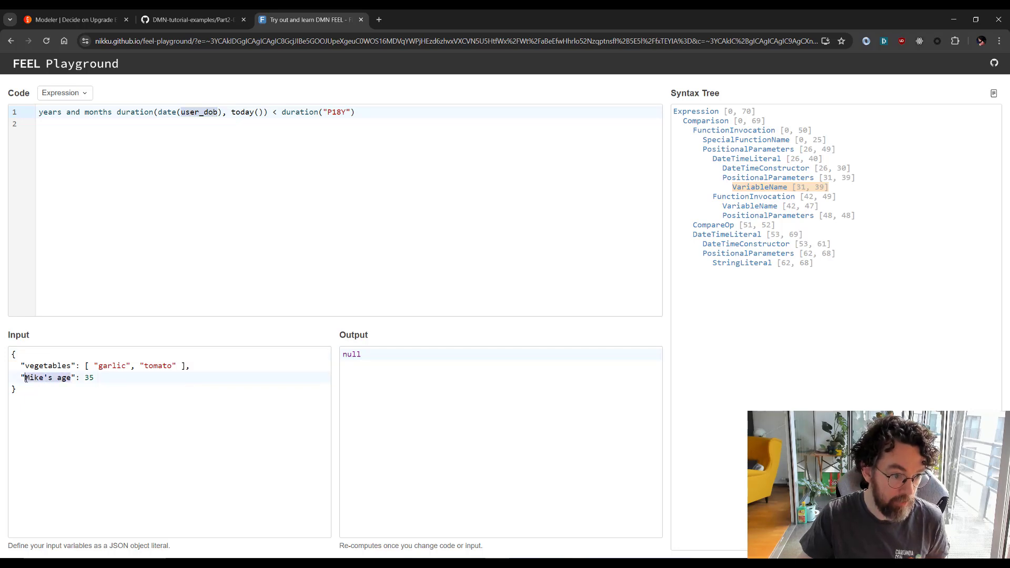
key(ctrl+v)
key(BackSpace)
key(BackSpace)
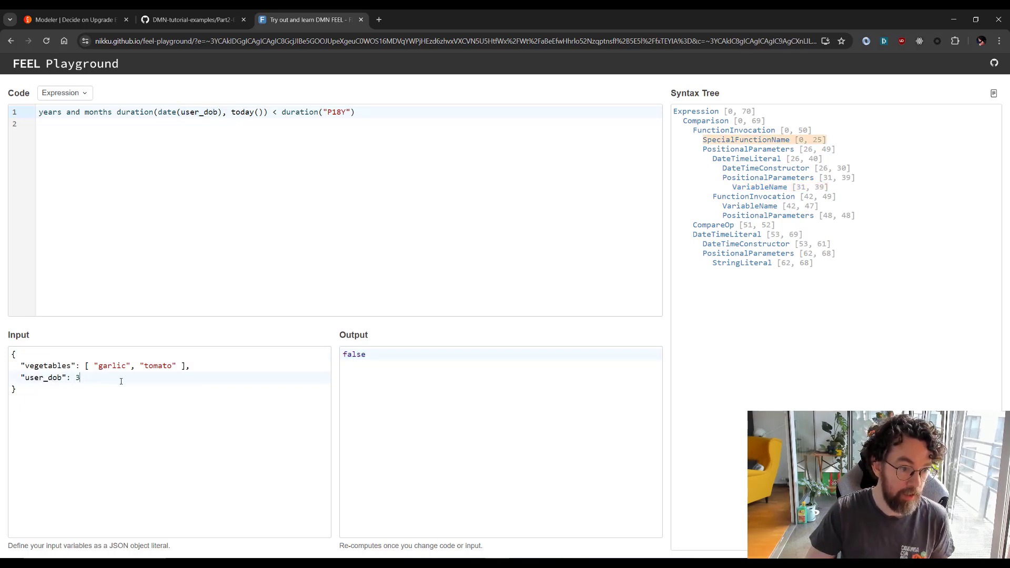
text("20)
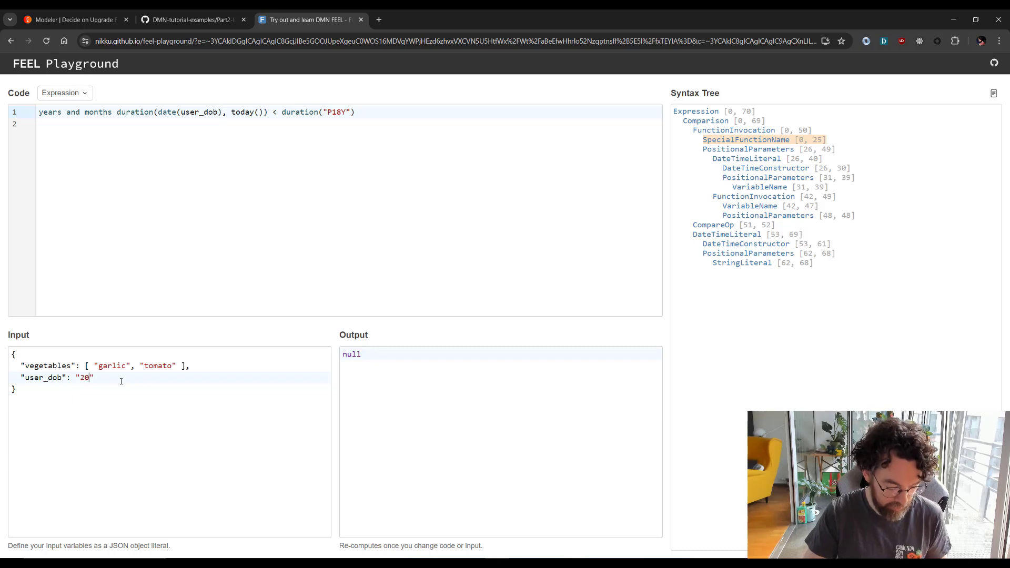
text(10)
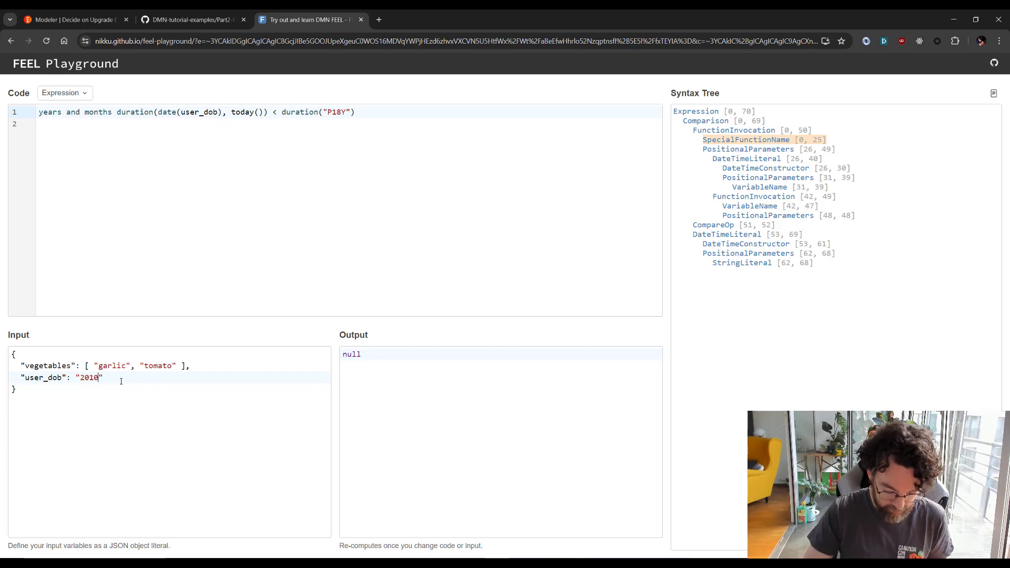
text(-01-01)
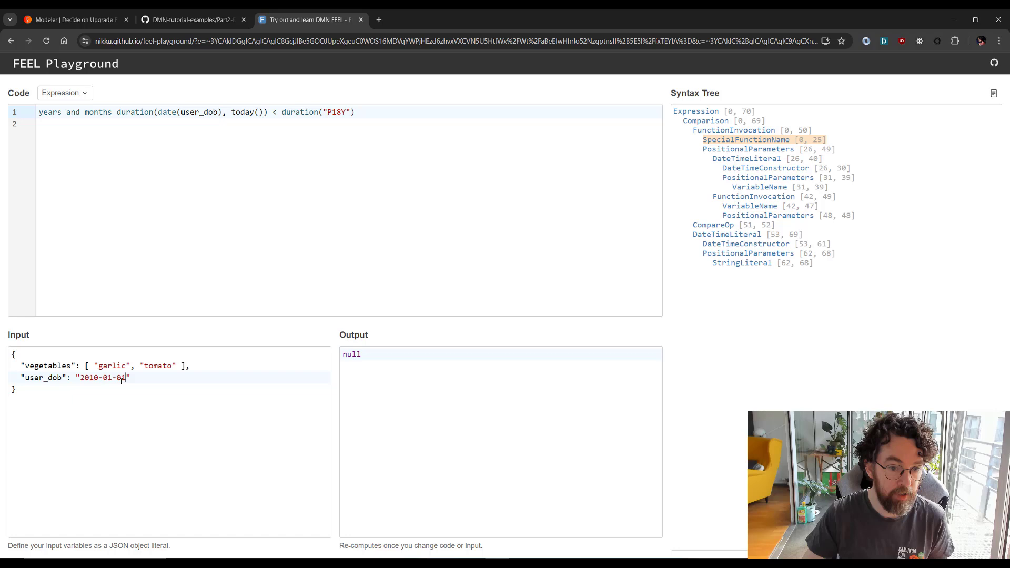
Confirm the output is true, then change the birth year to 1936 to get false
double_click(357, 353)
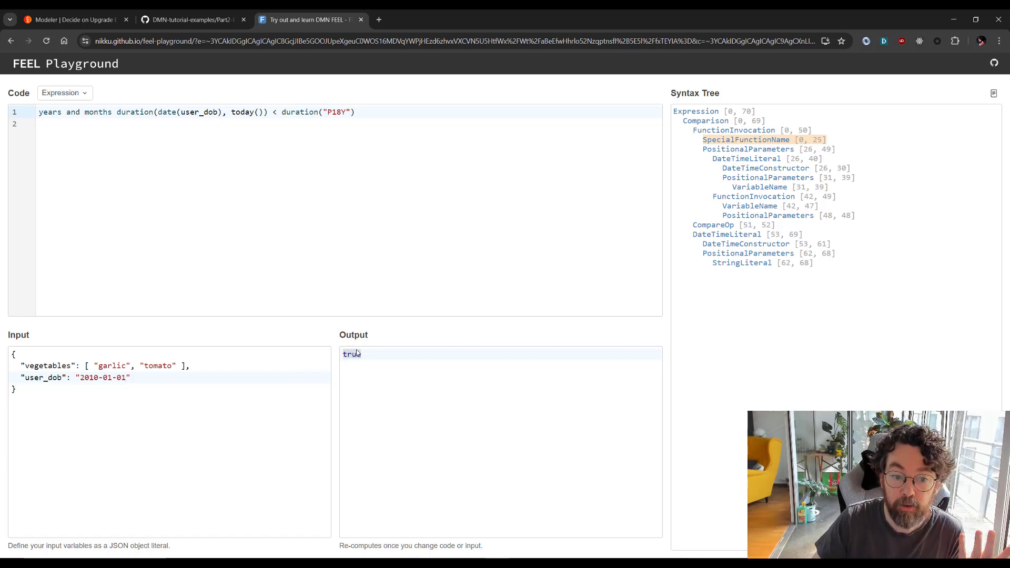
click(357, 353)
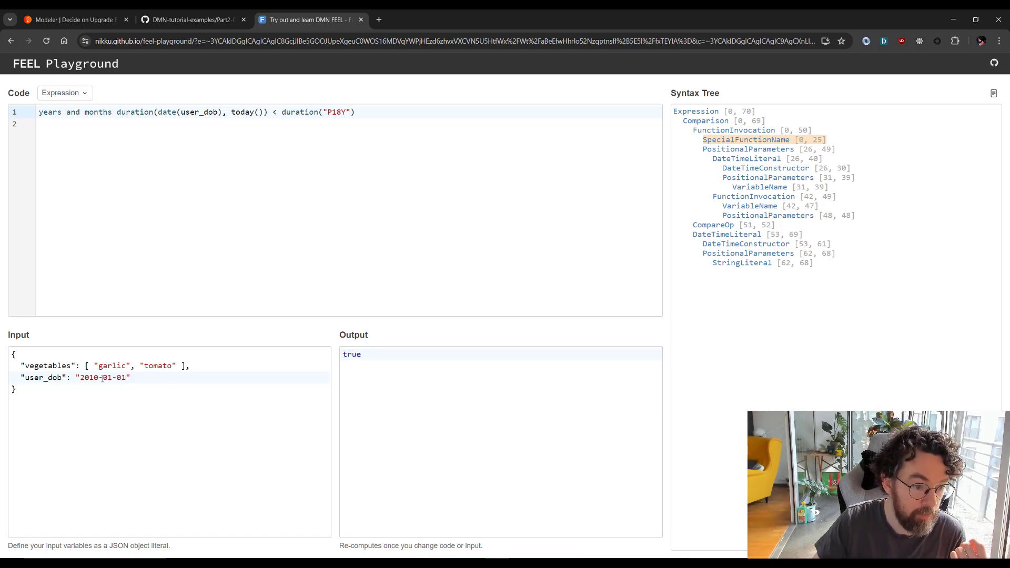
drag(99, 378, 80, 380)
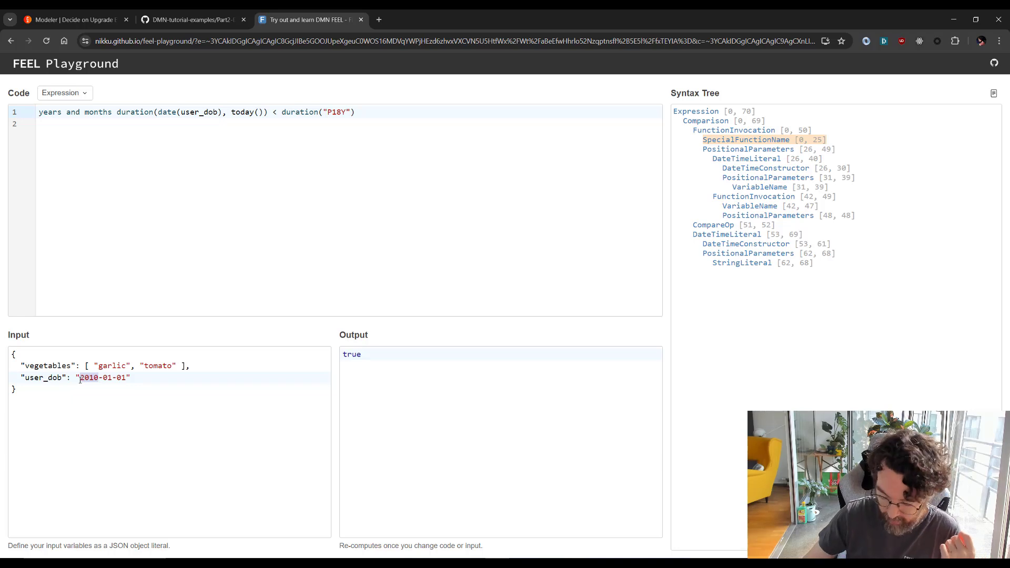
text(1936)
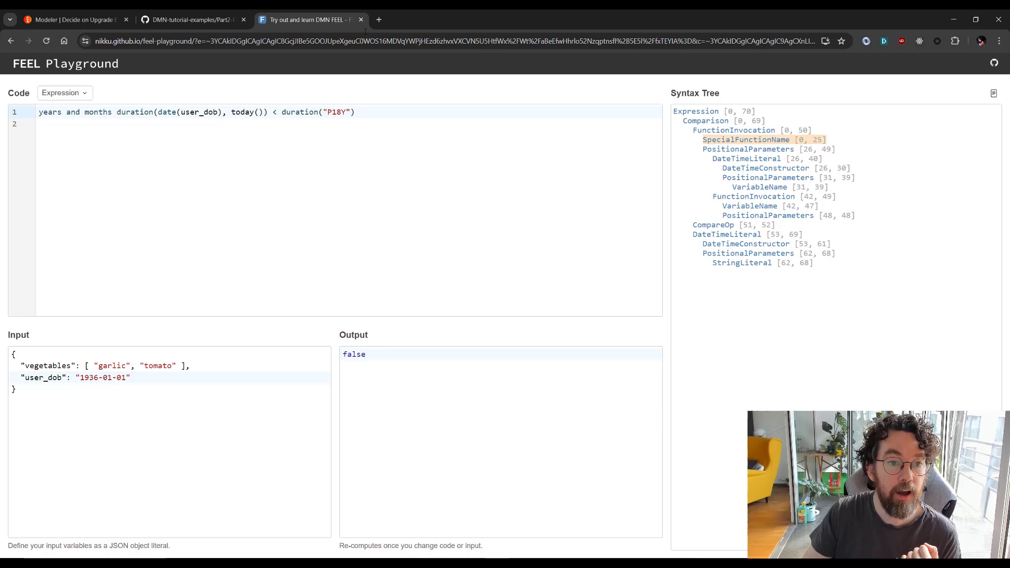
Change the Decide on Upgrade table's Is Under 18 input expression from Under18 to isUnder18
click(113, 20)
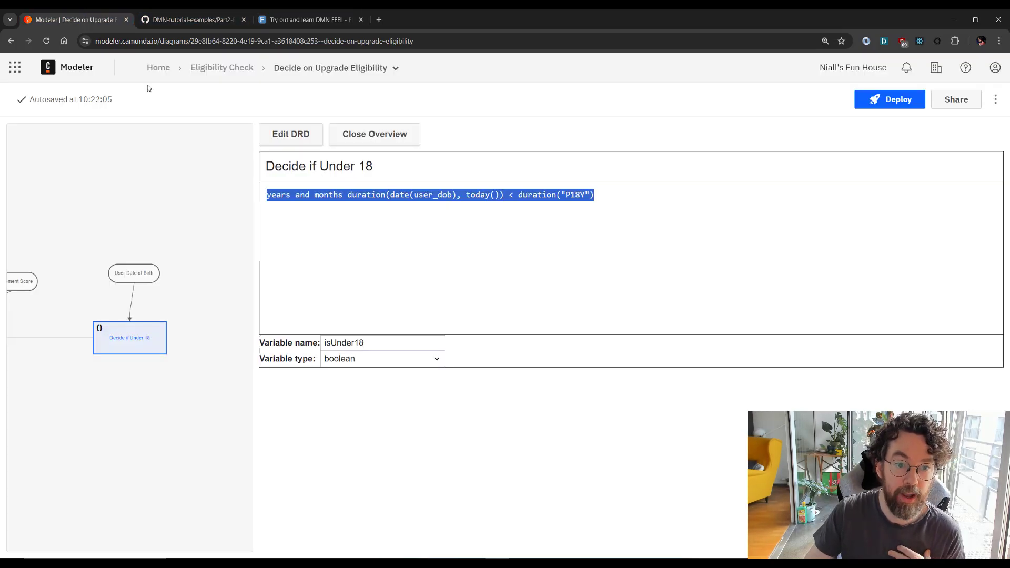
click(301, 199)
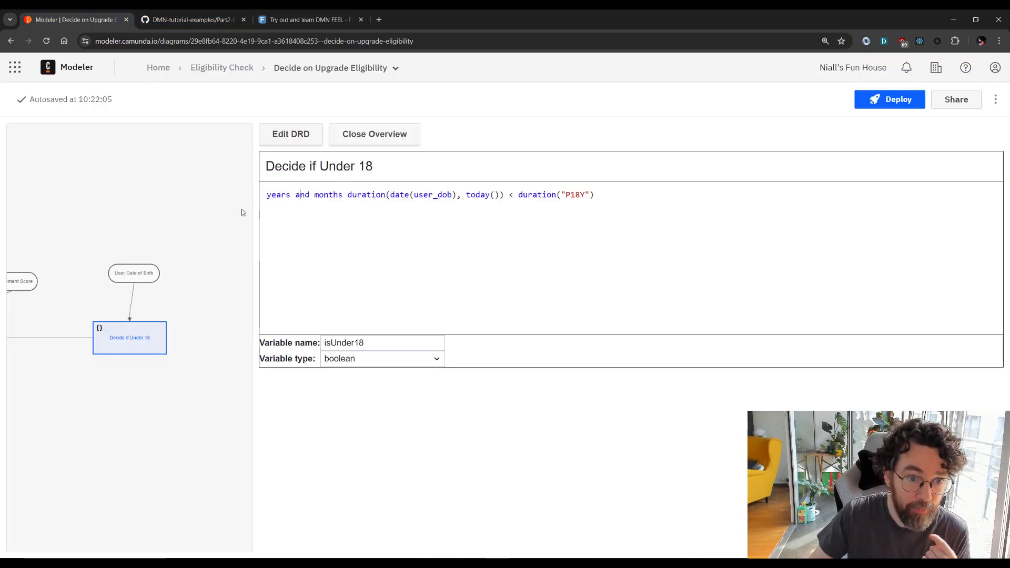
drag(131, 200, 163, 188)
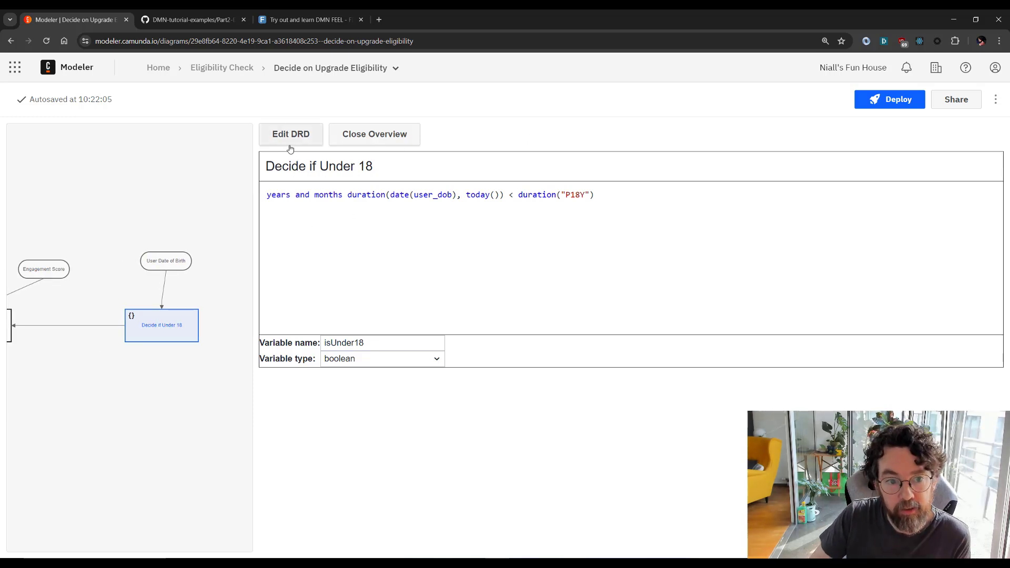
drag(324, 343, 383, 340)
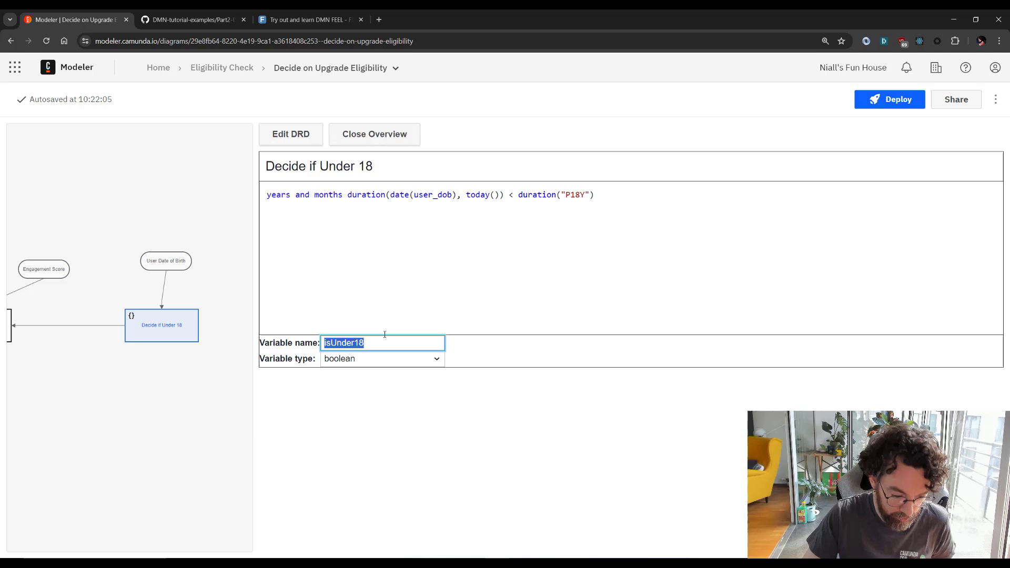
click(295, 133)
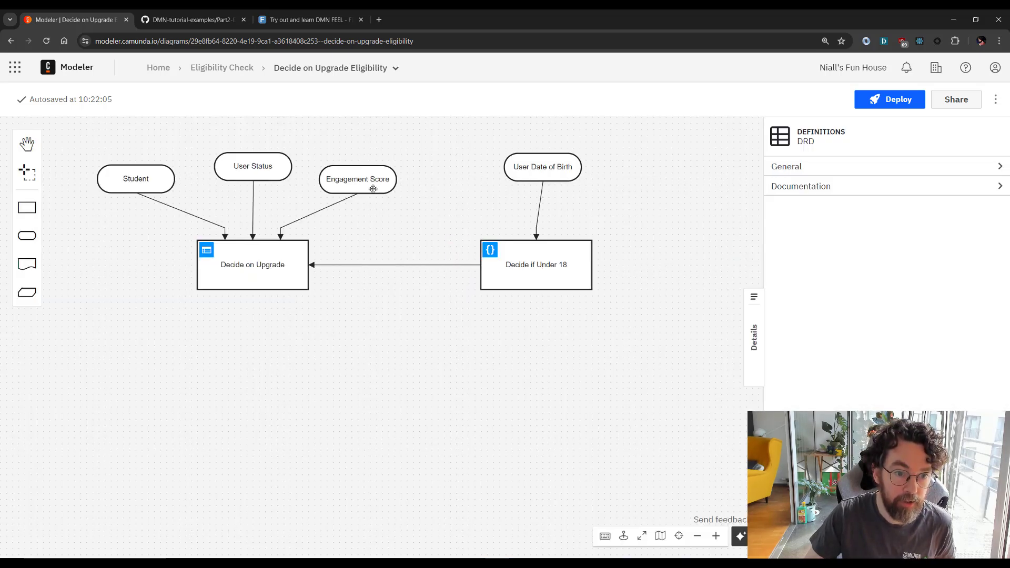
click(208, 251)
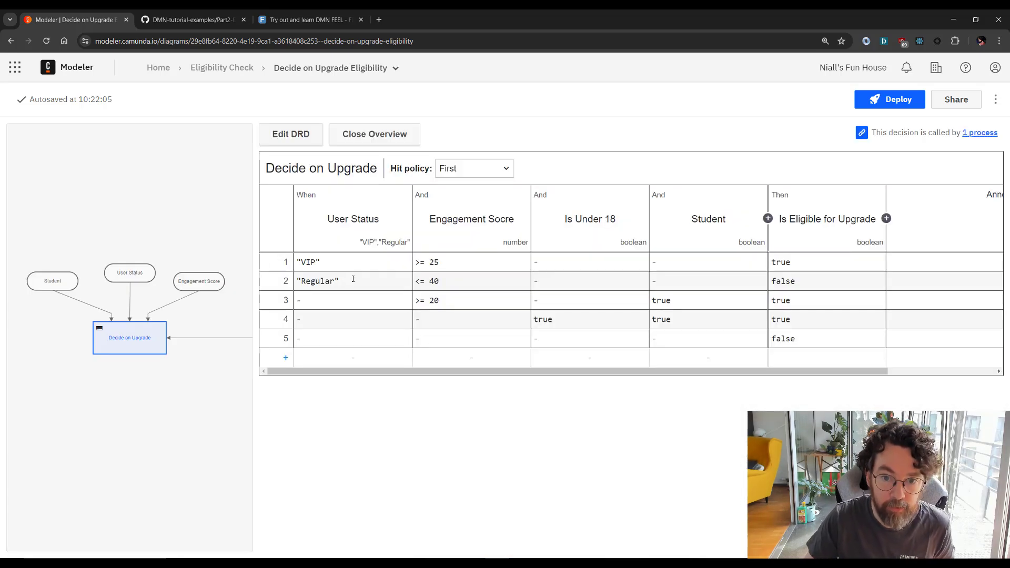
click(597, 217)
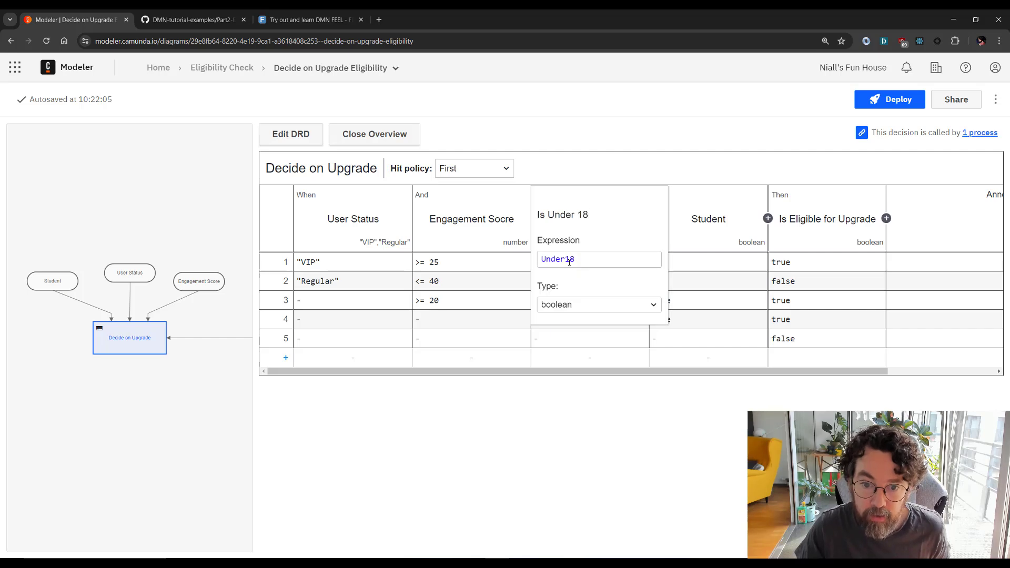
drag(575, 260, 534, 262)
text(isUnder18)
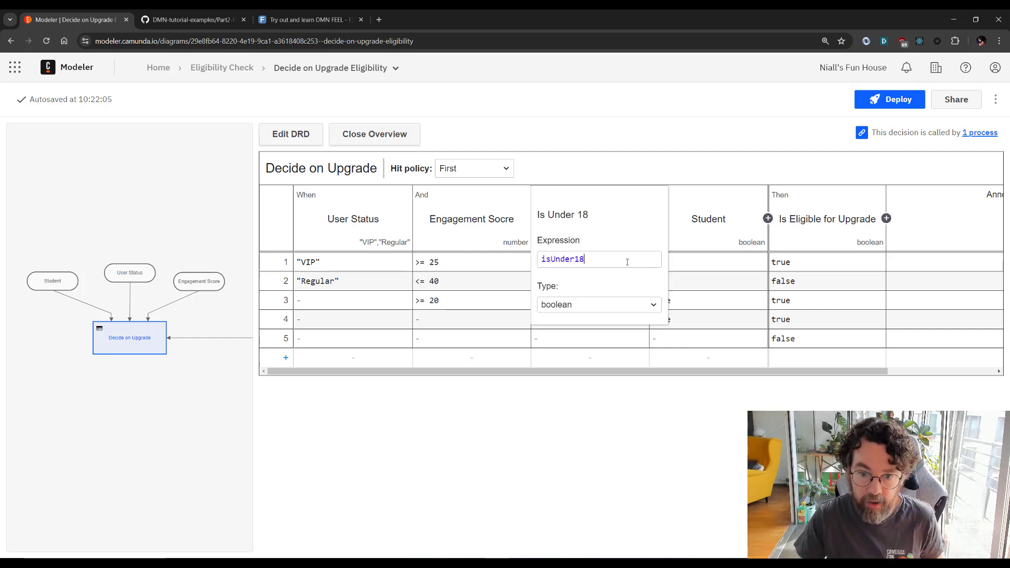
click(606, 452)
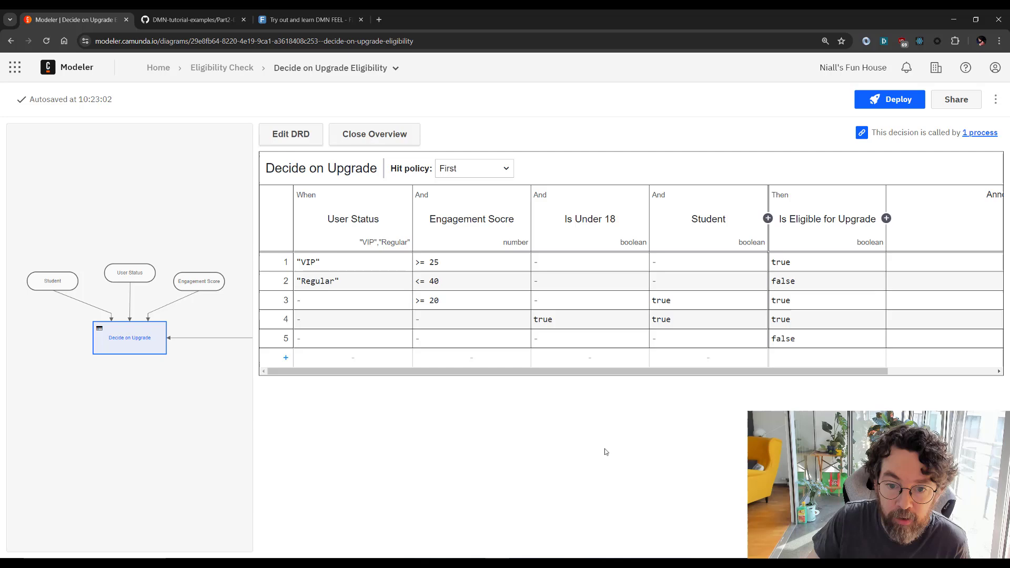
Place a business knowledge model under Decide if Under 18 and link them with a knowledge requirement
click(309, 138)
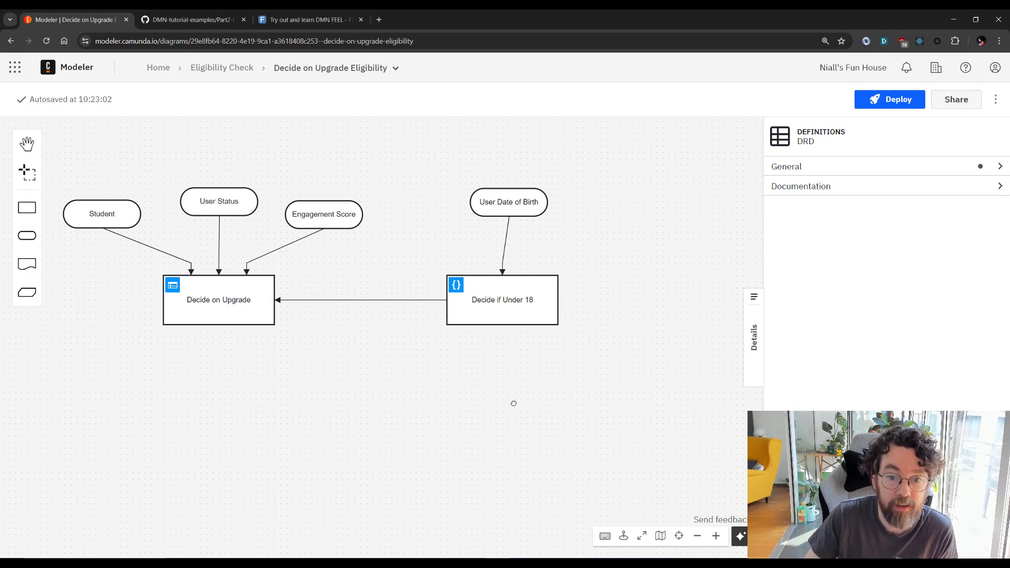
drag(33, 294, 504, 399)
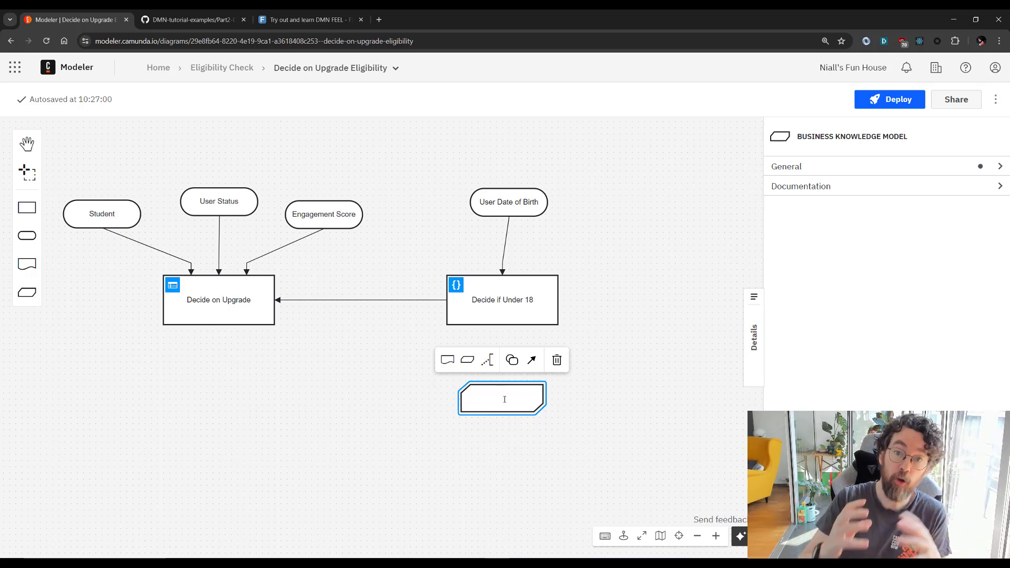
click(531, 364)
click(501, 303)
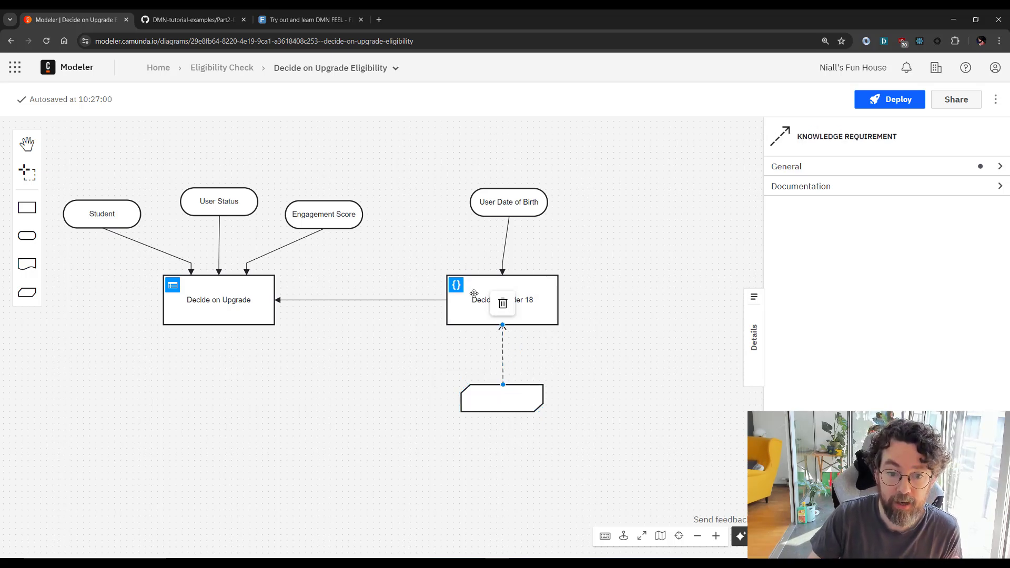
click(456, 286)
Select and copy the entire under-18 age expression, then go back to the decision diagram
click(39, 133)
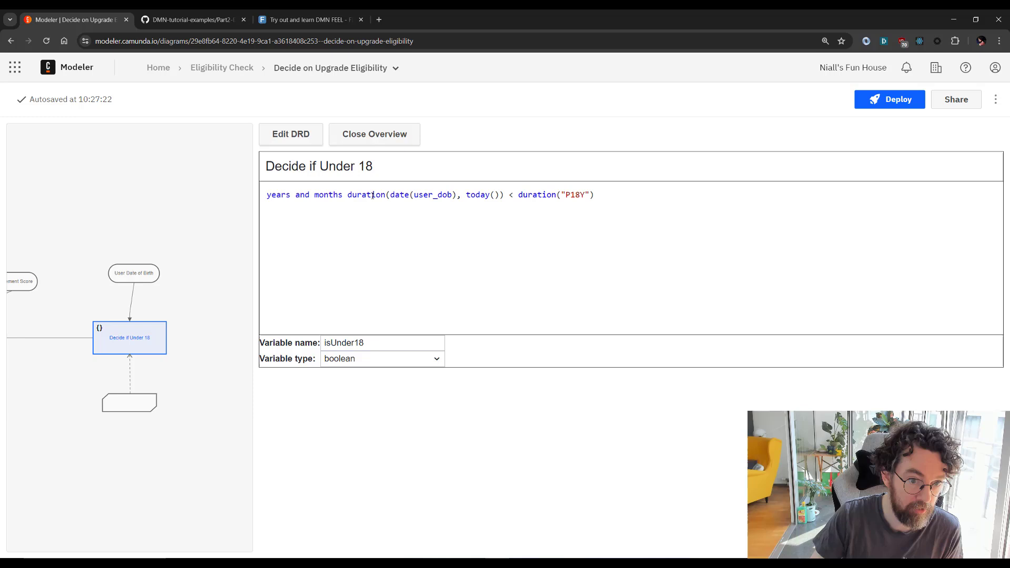
click(582, 193)
drag(582, 193, 280, 185)
key(ctrl+c)
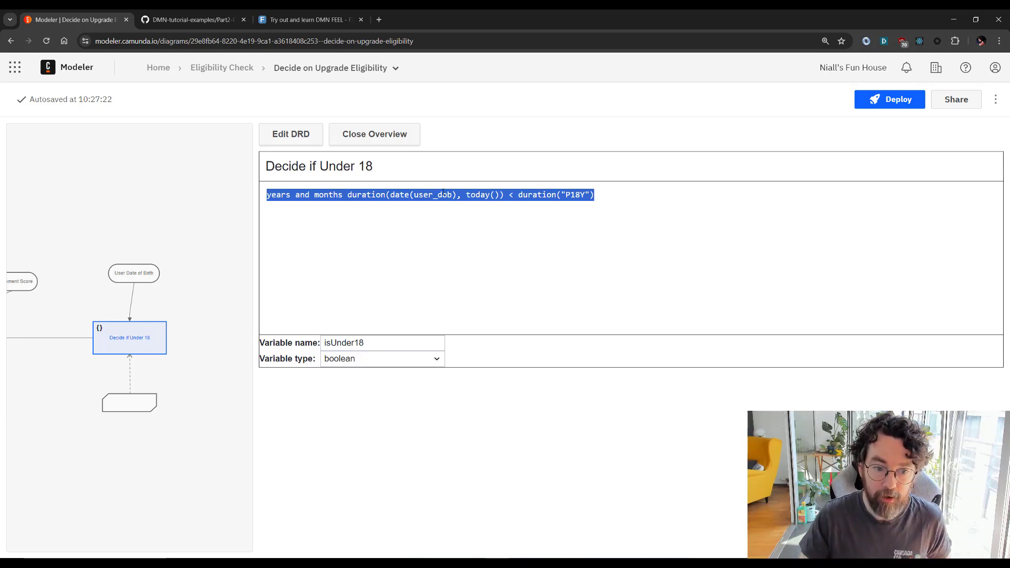
click(133, 401)
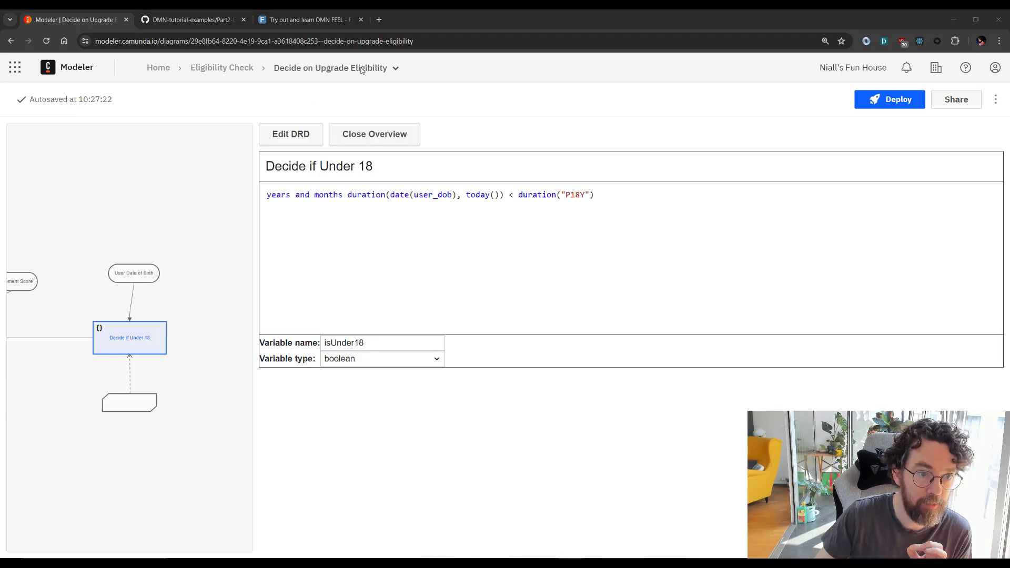
click(291, 135)
Make the new knowledge model a literal expression and paste the under-18 age check into its body
click(490, 401)
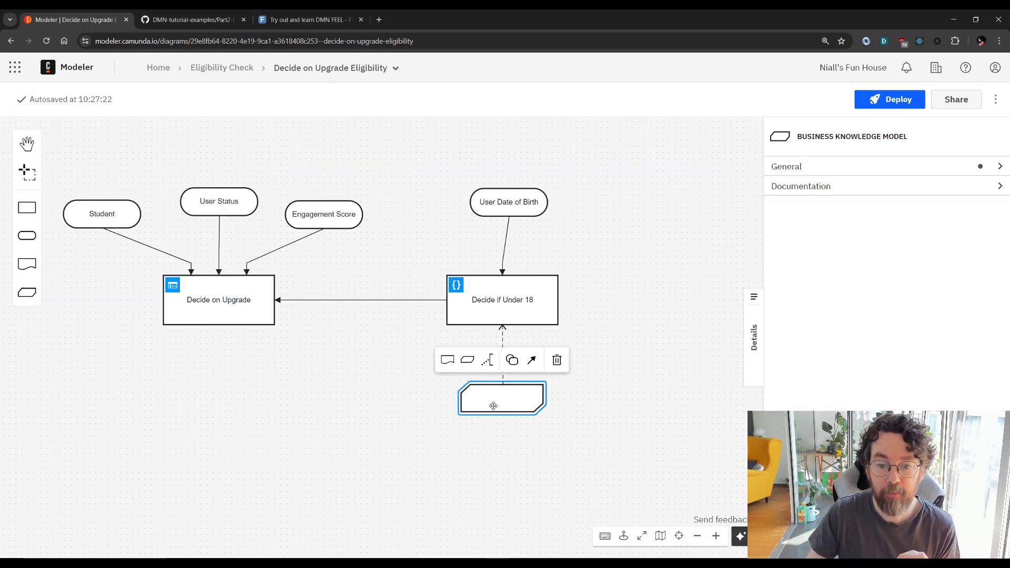
click(512, 359)
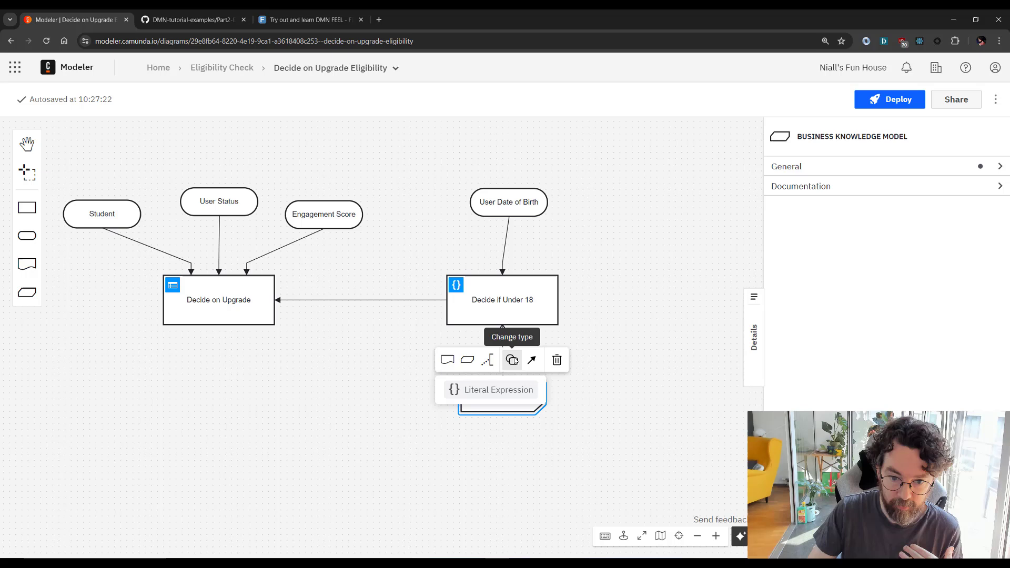
click(494, 391)
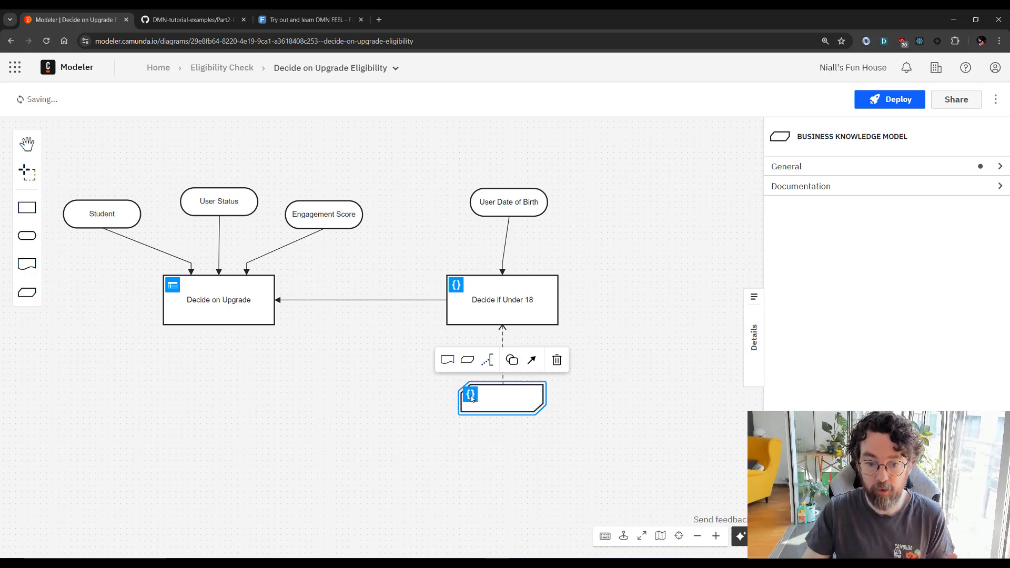
click(471, 396)
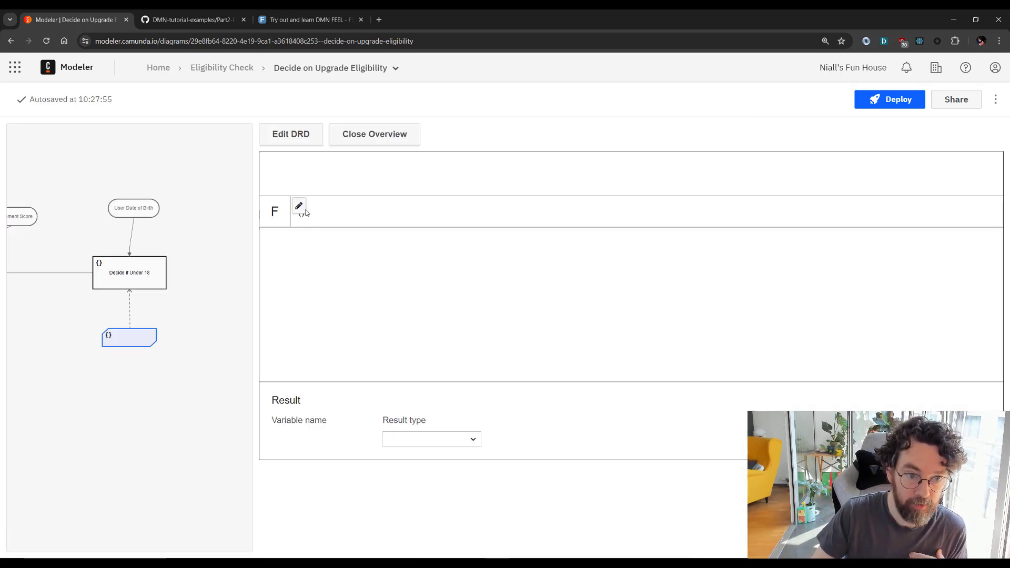
click(304, 211)
click(302, 255)
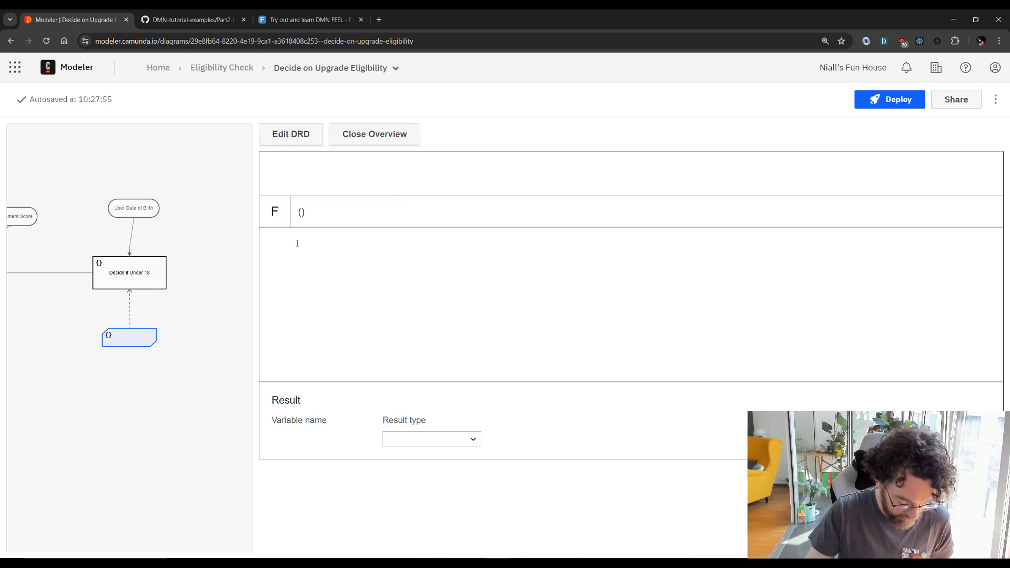
key(ctrl+v)
double_click(431, 241)
key(ctrl+c)
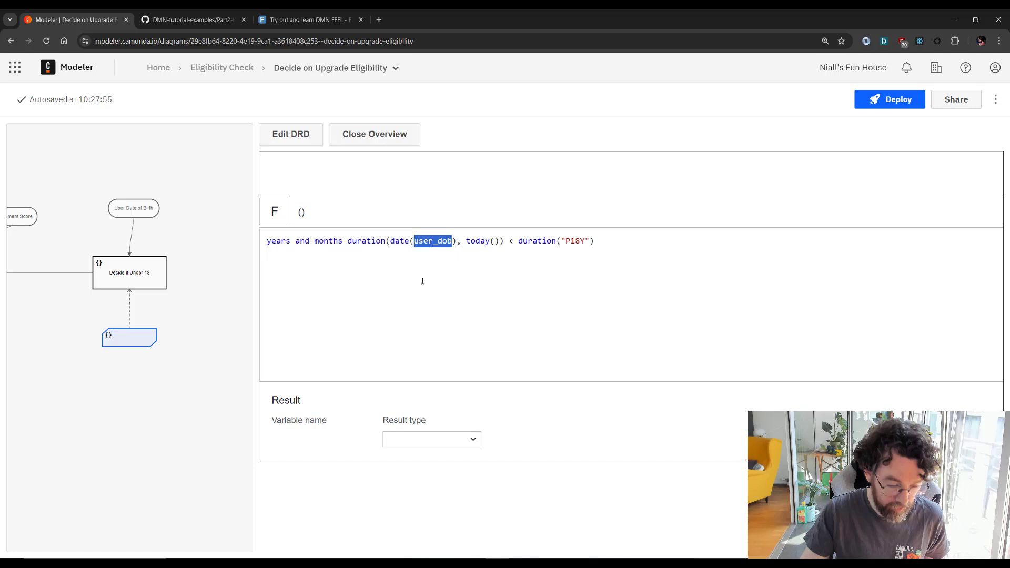
Add a user_dob formal parameter of type string to the function
click(299, 207)
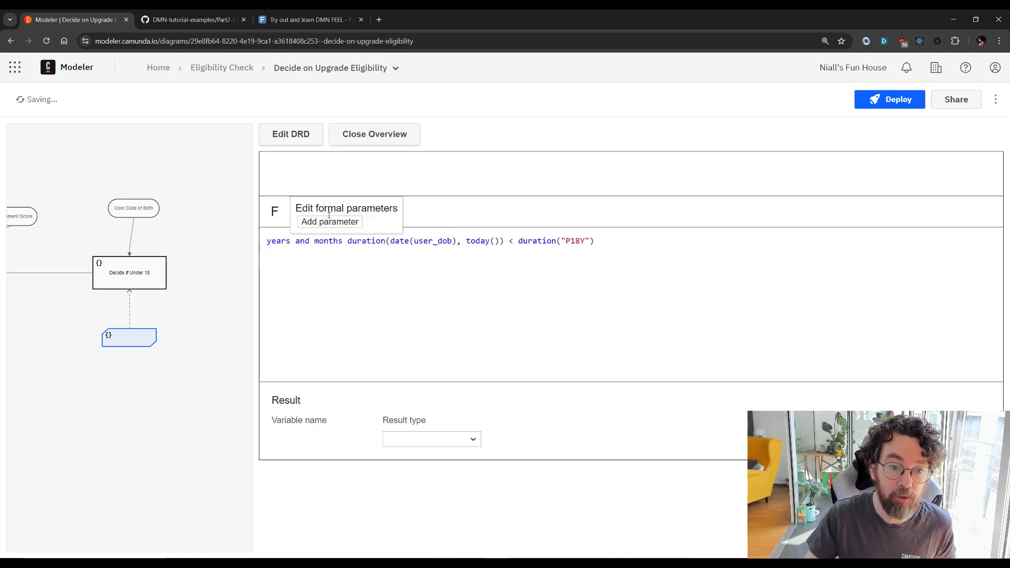
click(320, 222)
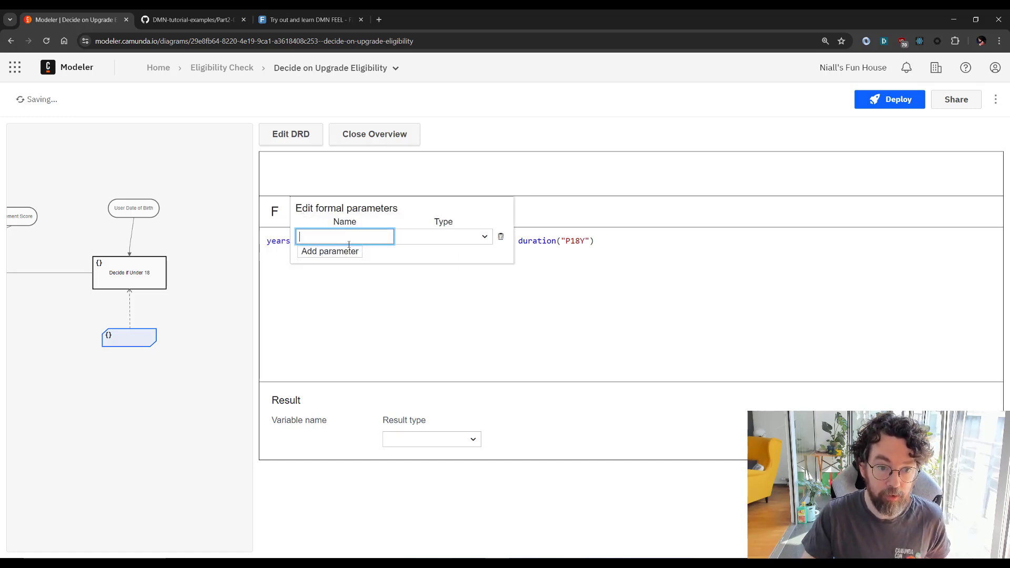
key(ctrl+v)
click(418, 237)
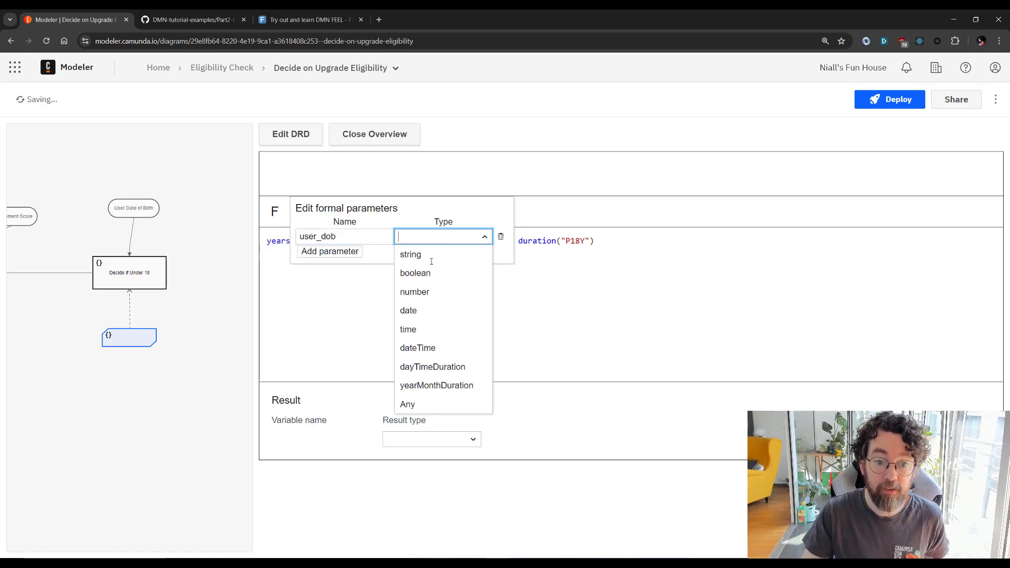
click(423, 254)
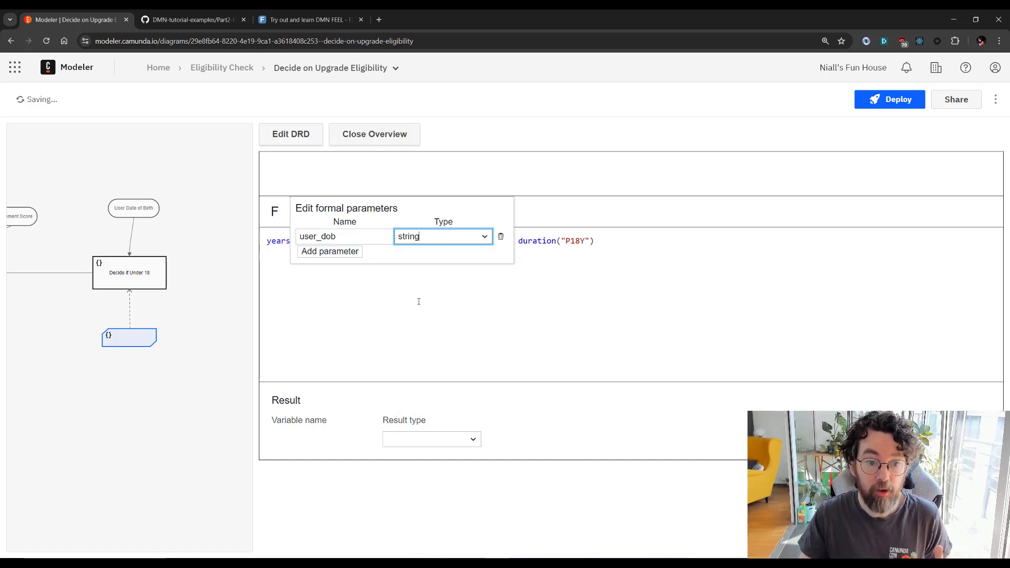
click(419, 301)
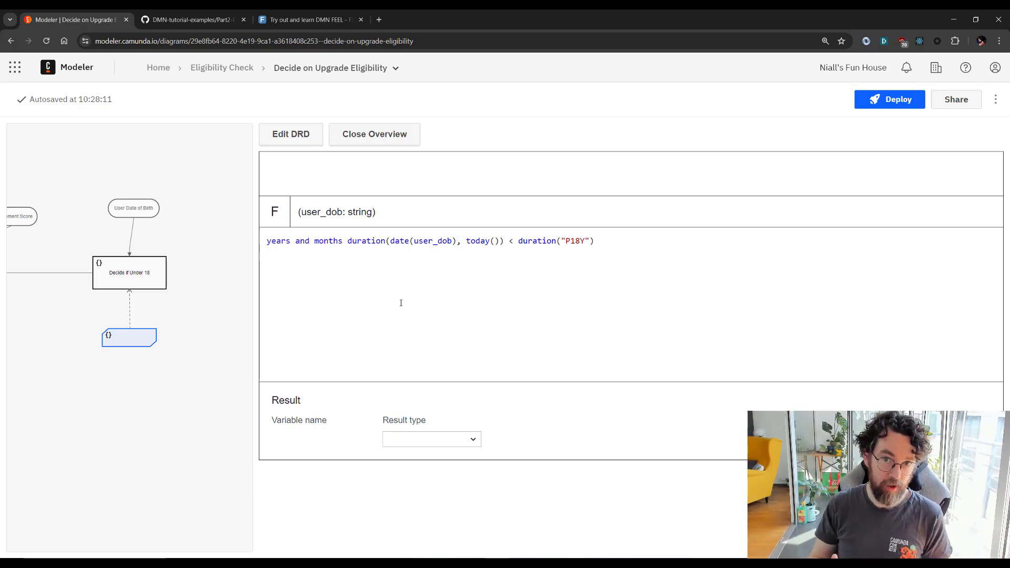
Name the knowledge model isUnder18 and set its result type to boolean
click(311, 172)
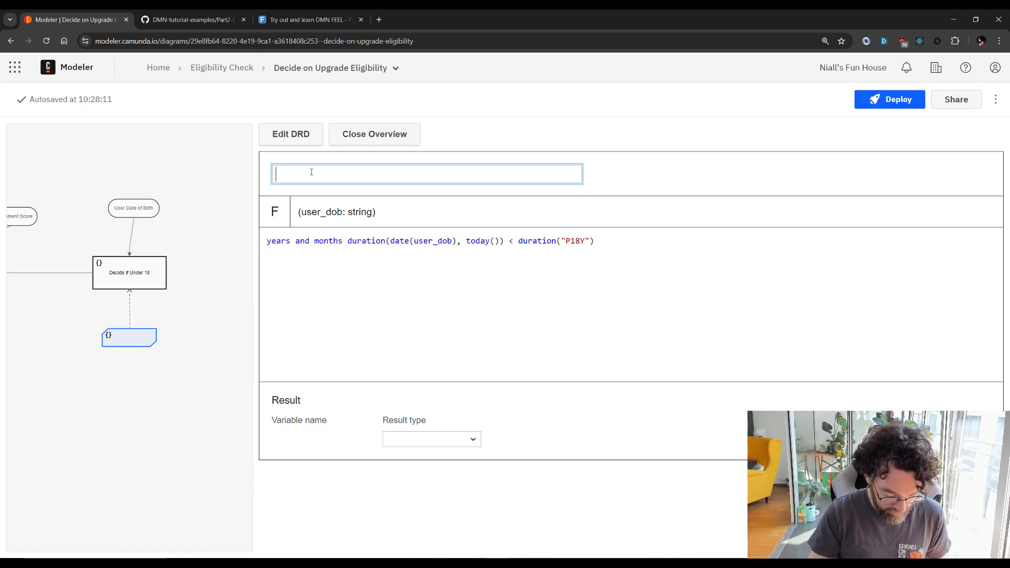
text(isUser)
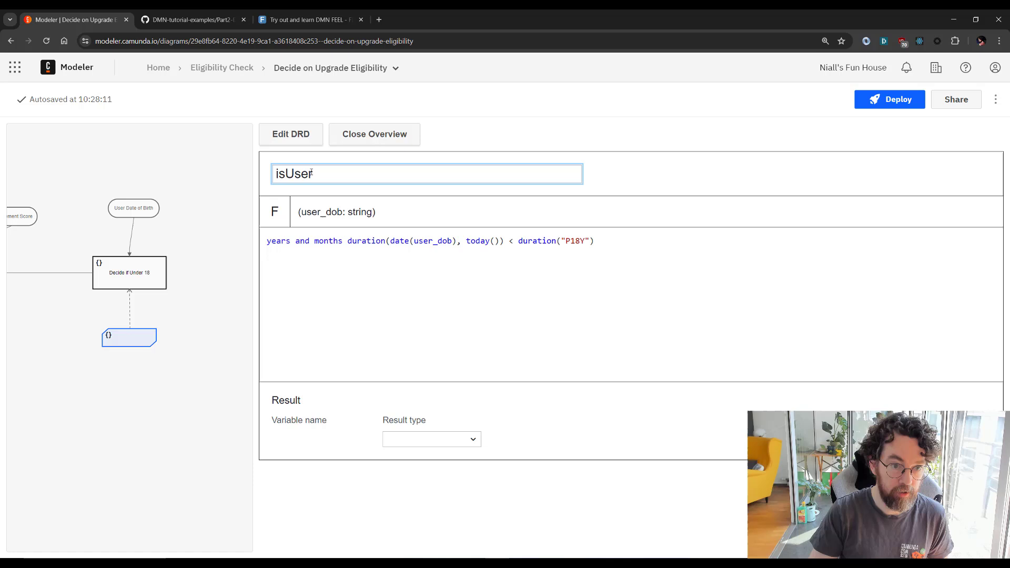
key(BackSpace)
key(BackSpace)
key(BackSpace)
text(nd)
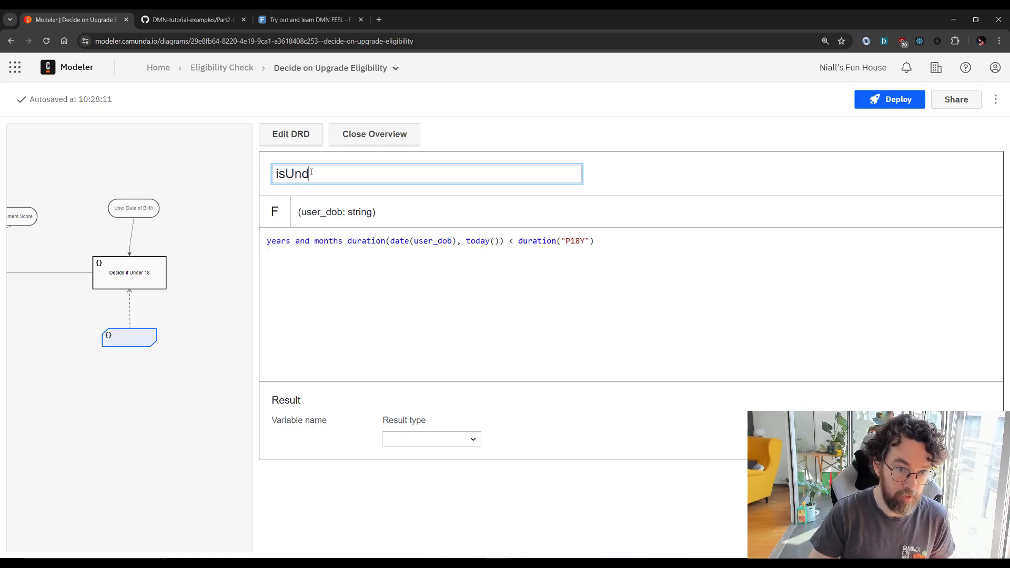
text(er18)
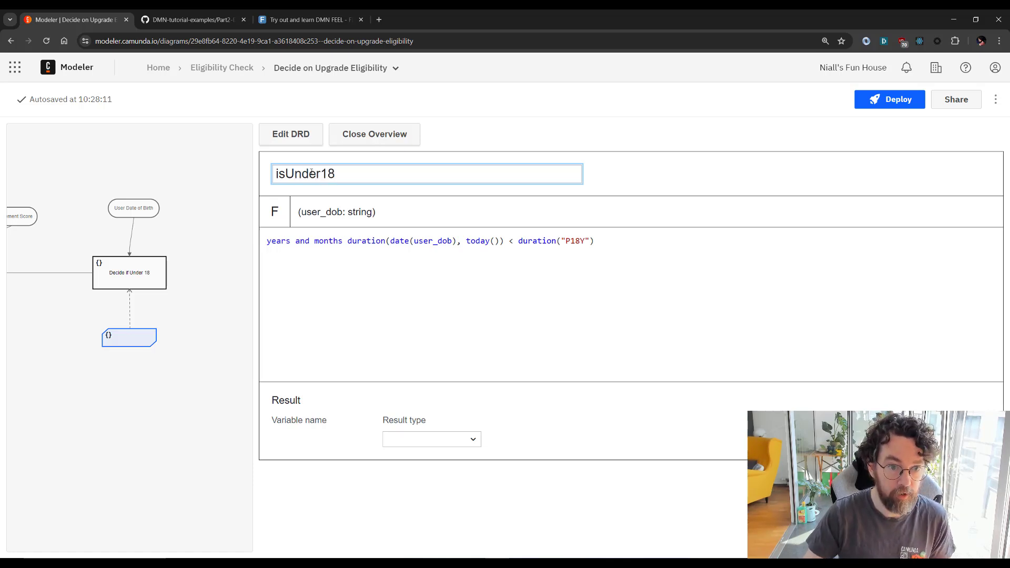
click(471, 440)
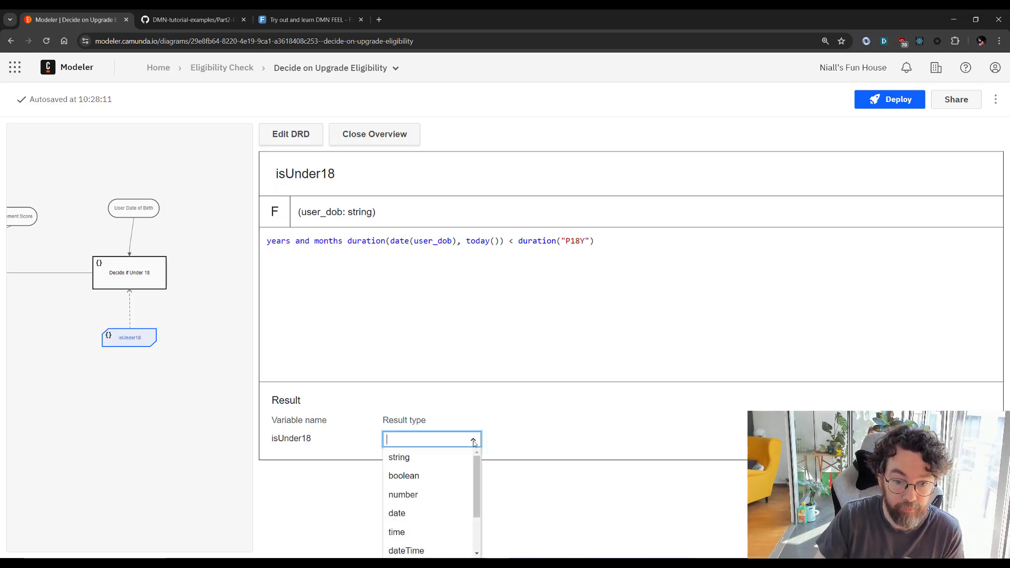
click(423, 485)
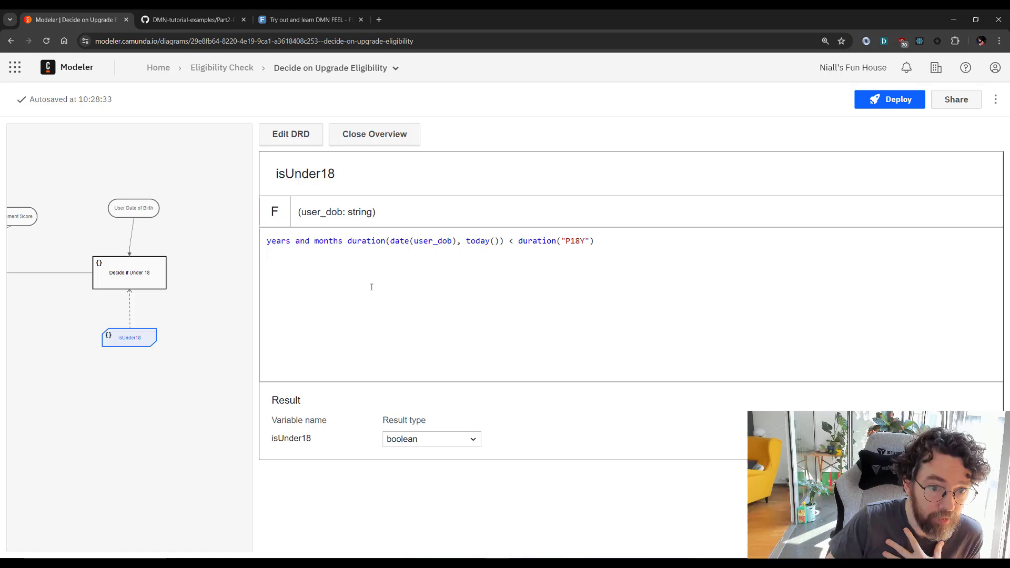
Replace the knowledge model's ID with isUnder18 in its General properties
click(134, 280)
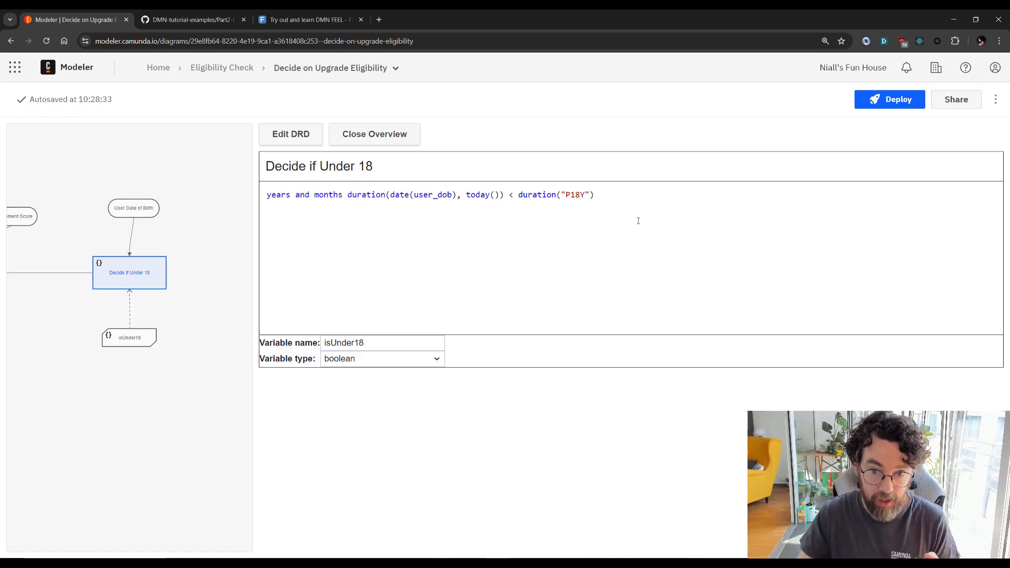
triple_click(616, 203)
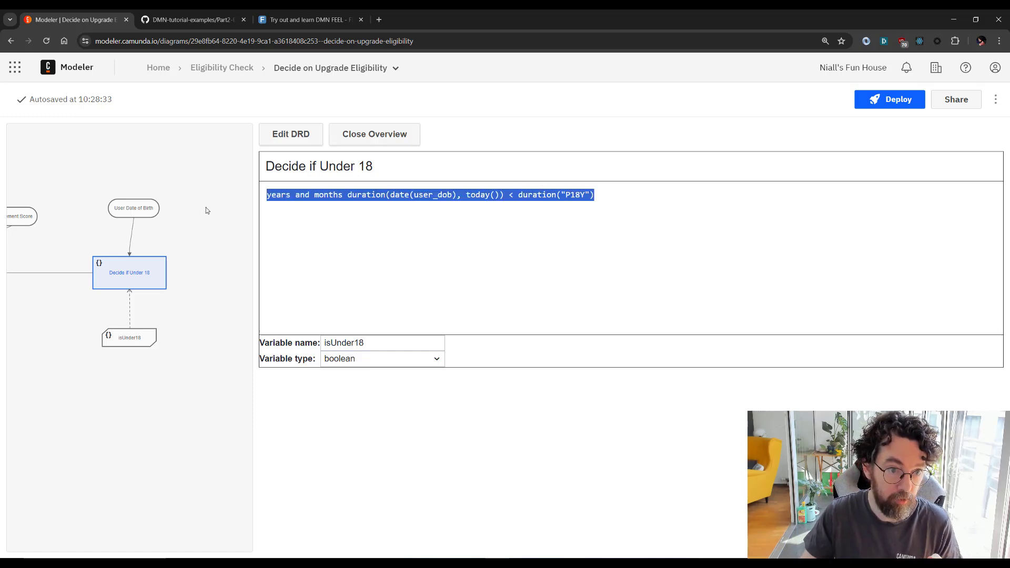
click(226, 203)
click(296, 134)
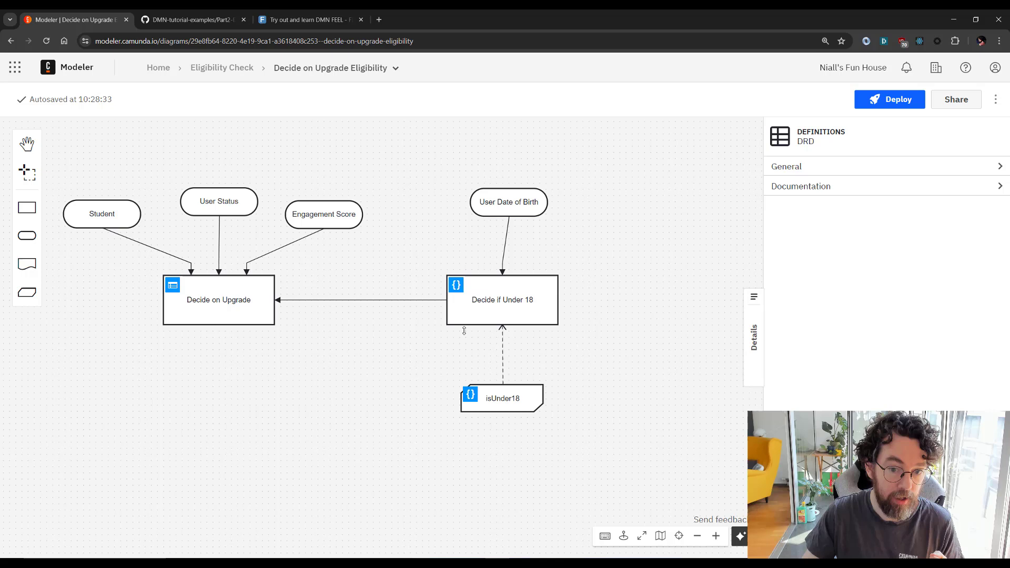
click(520, 400)
click(809, 167)
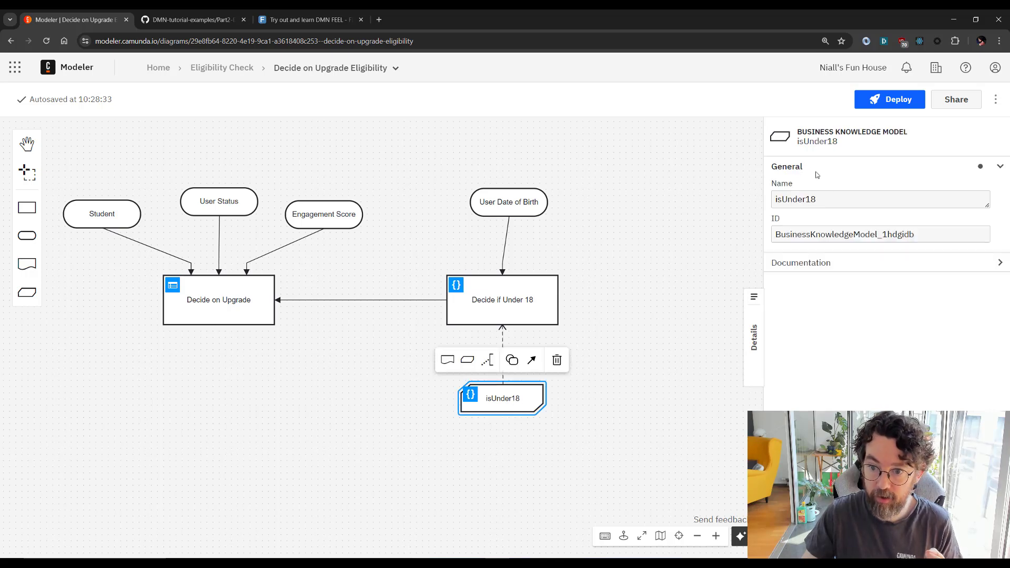
drag(912, 234, 766, 237)
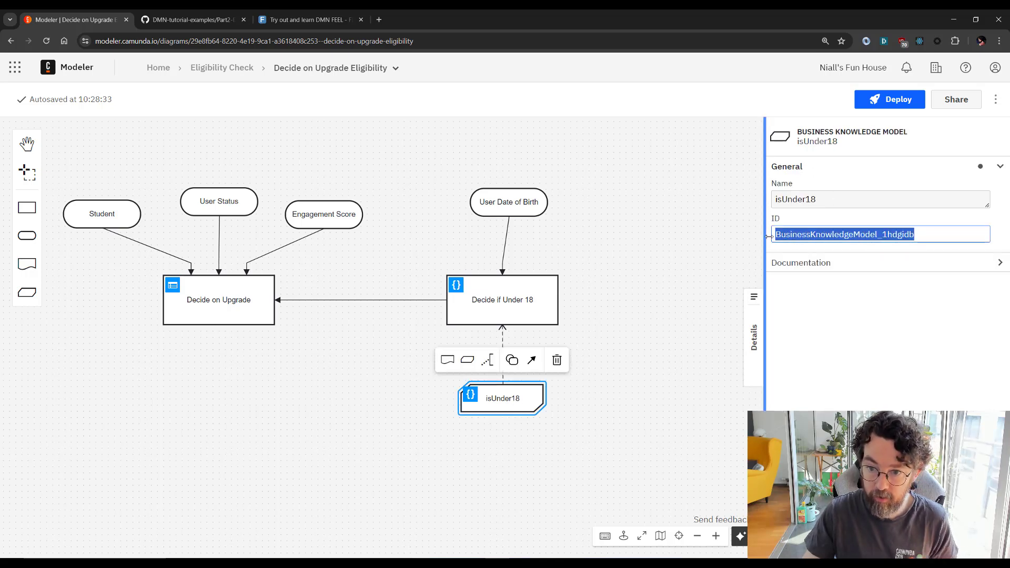
text(isUnder18)
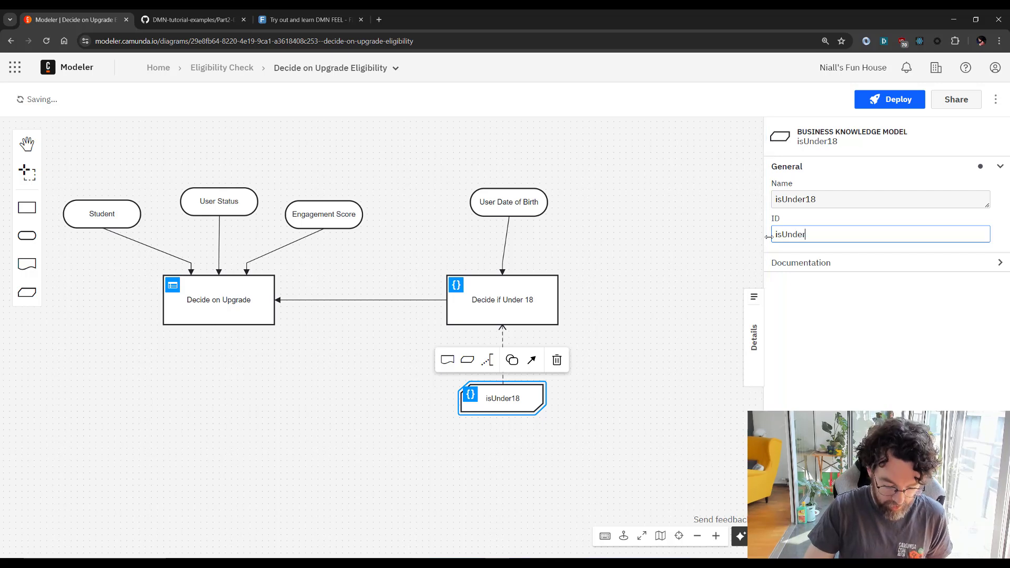
Replace Decide if Under 18's whole age expression with the autocompleted call isUnder18(user_dob)
click(514, 294)
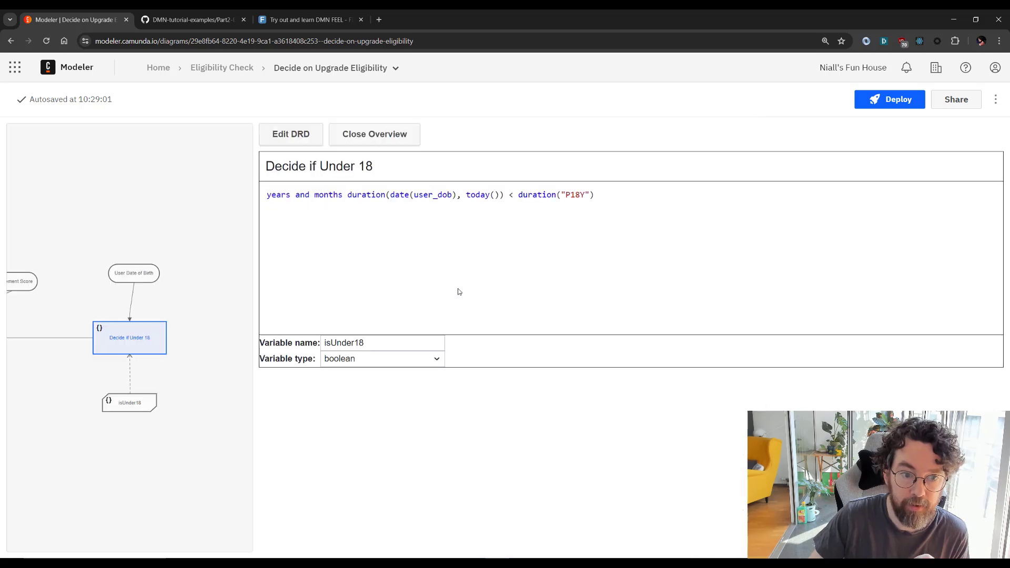
click(456, 285)
drag(626, 191, 237, 207)
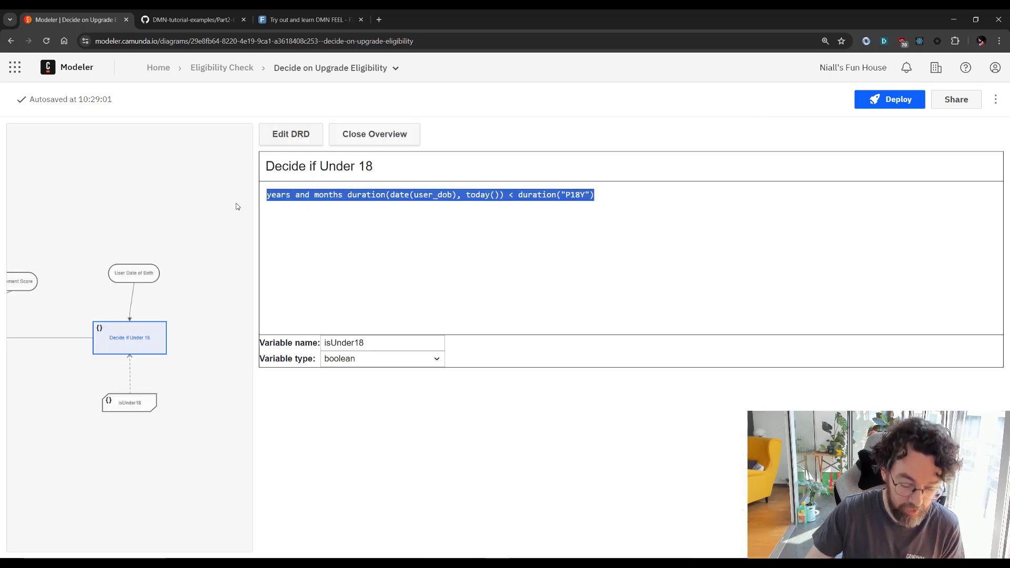
text(is)
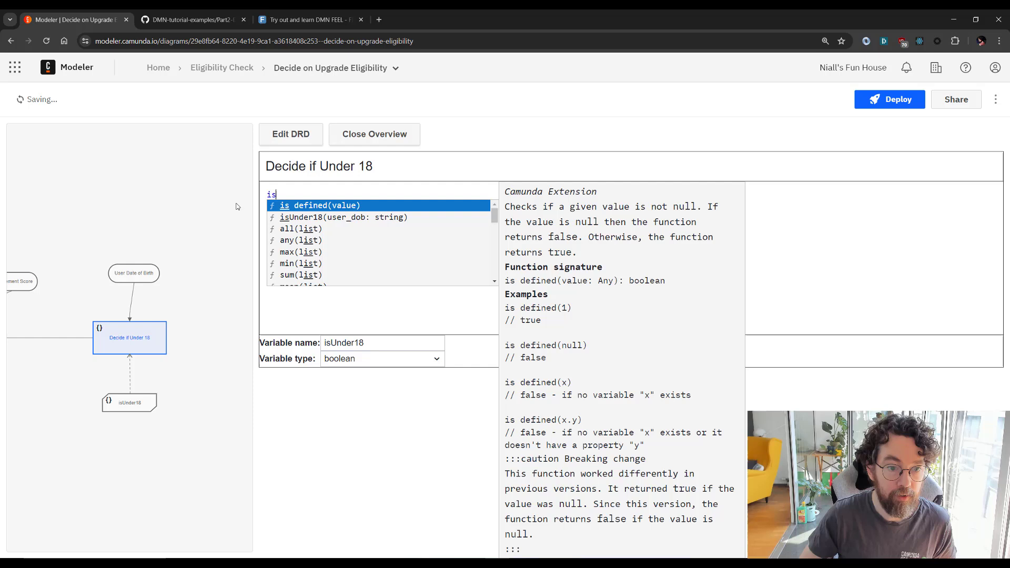
key(Down)
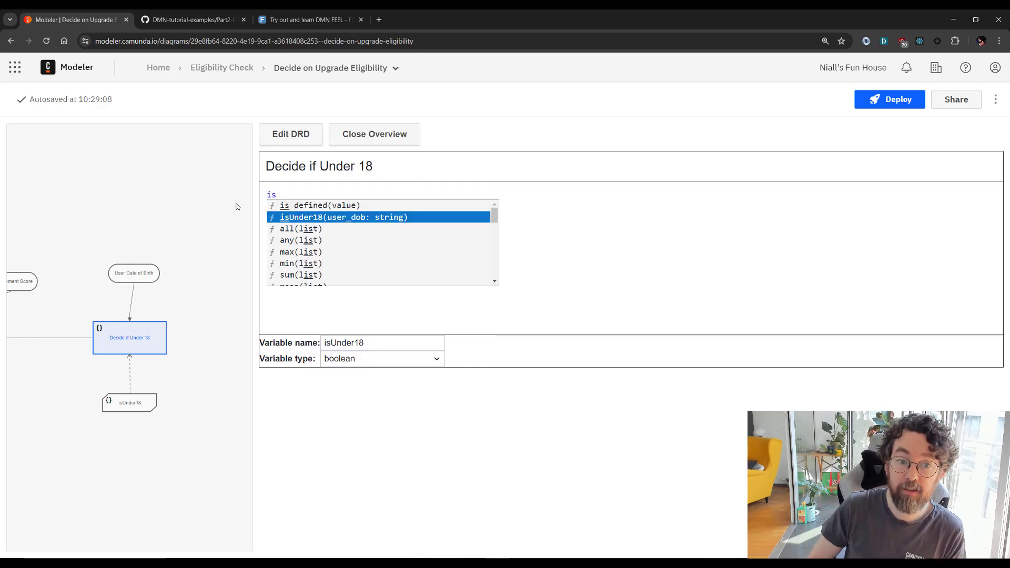
key(Return)
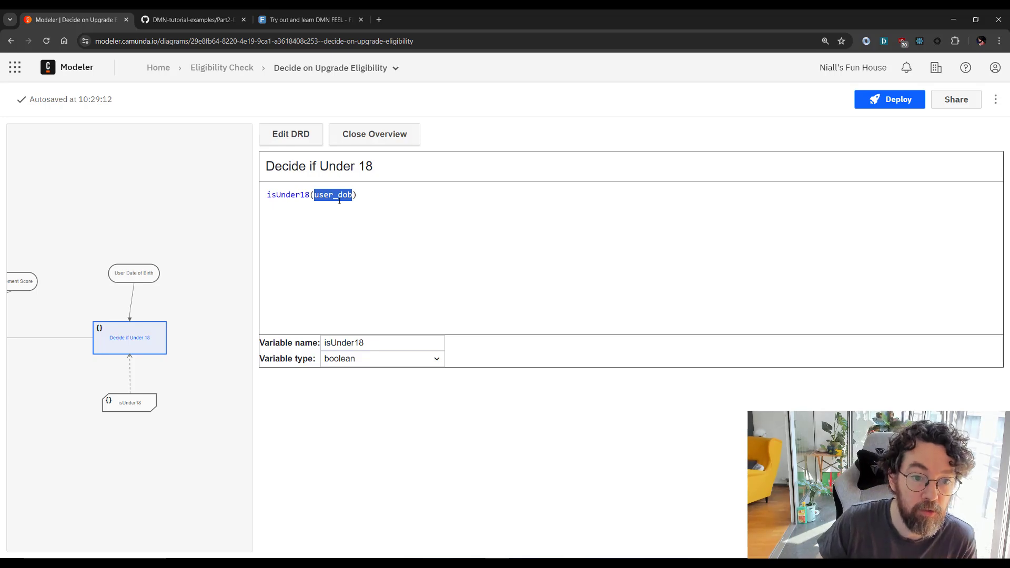
click(432, 206)
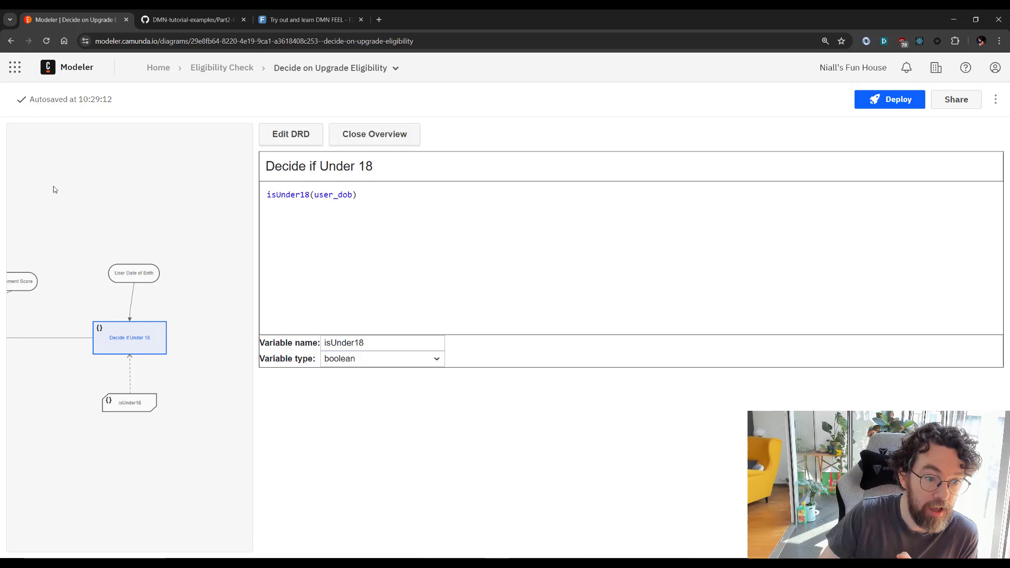
scroll(147, 174, left, 5)
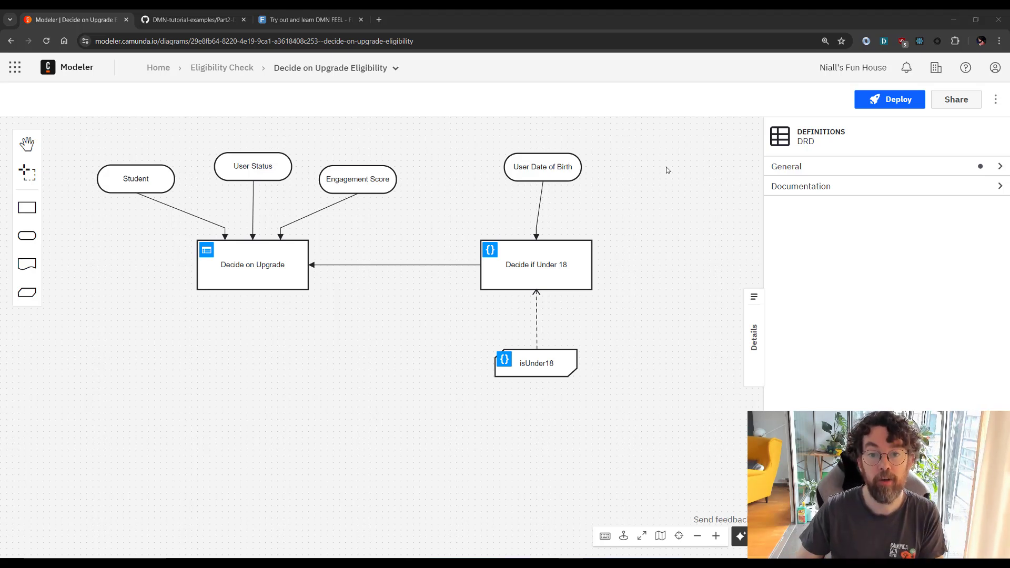
Deploy the decision diagram with Alphie 6 Four chosen as the target cluster
click(888, 106)
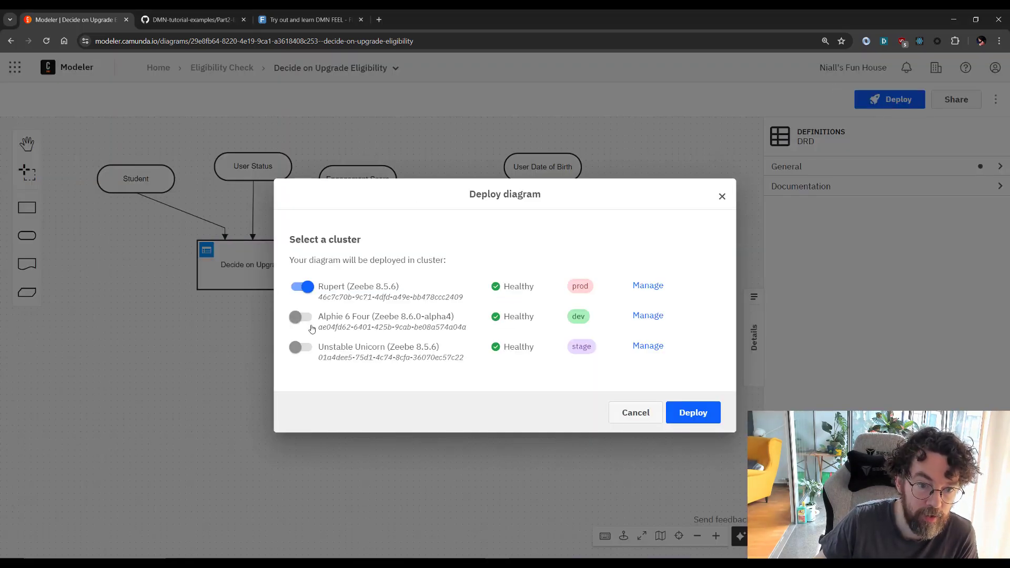
click(309, 322)
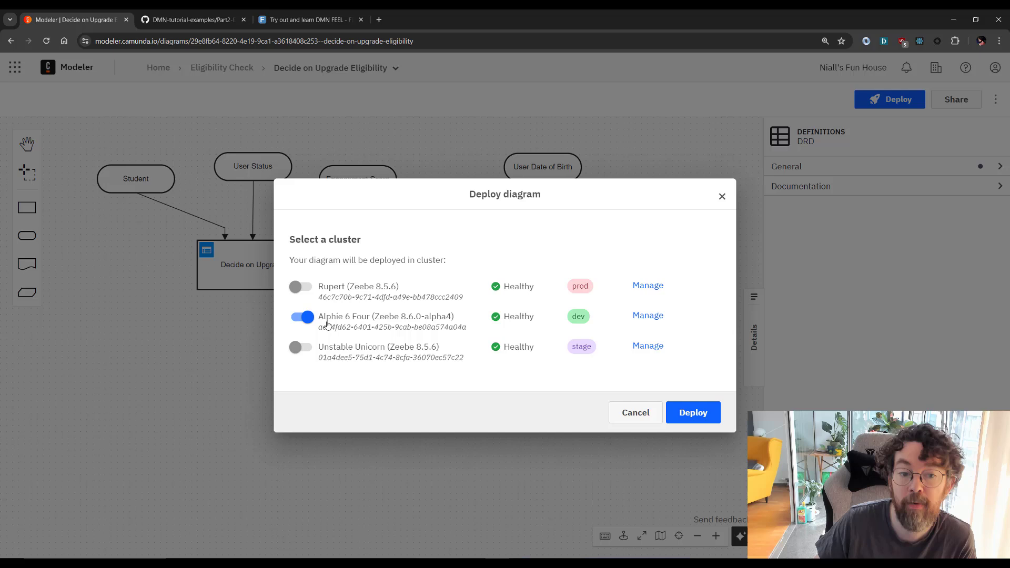
click(697, 413)
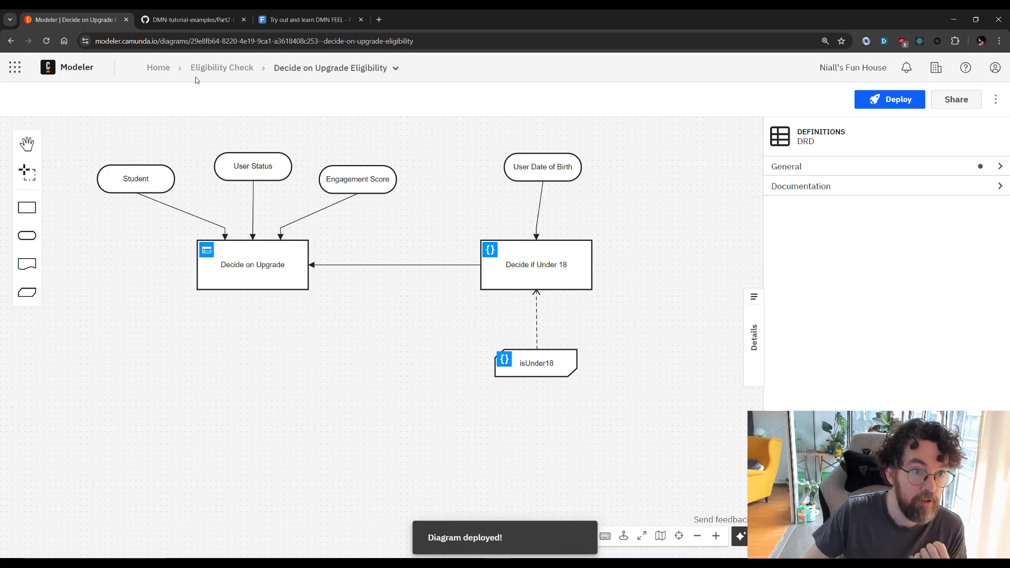
Return to the Eligibility Check project and open its process diagram
click(223, 72)
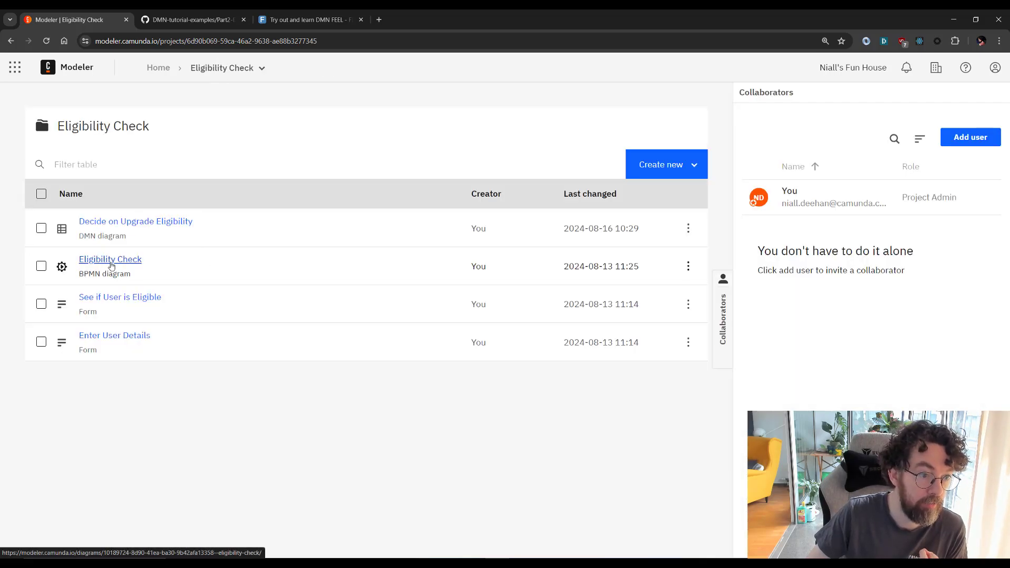
click(111, 260)
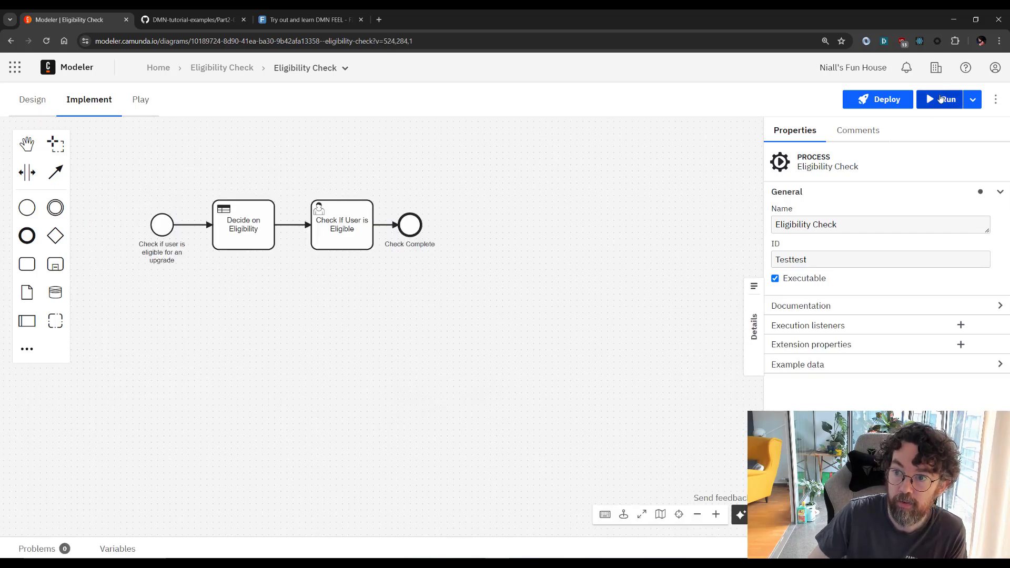
Begin a new instance, entering the user's name and choosing VIP as user status
click(940, 98)
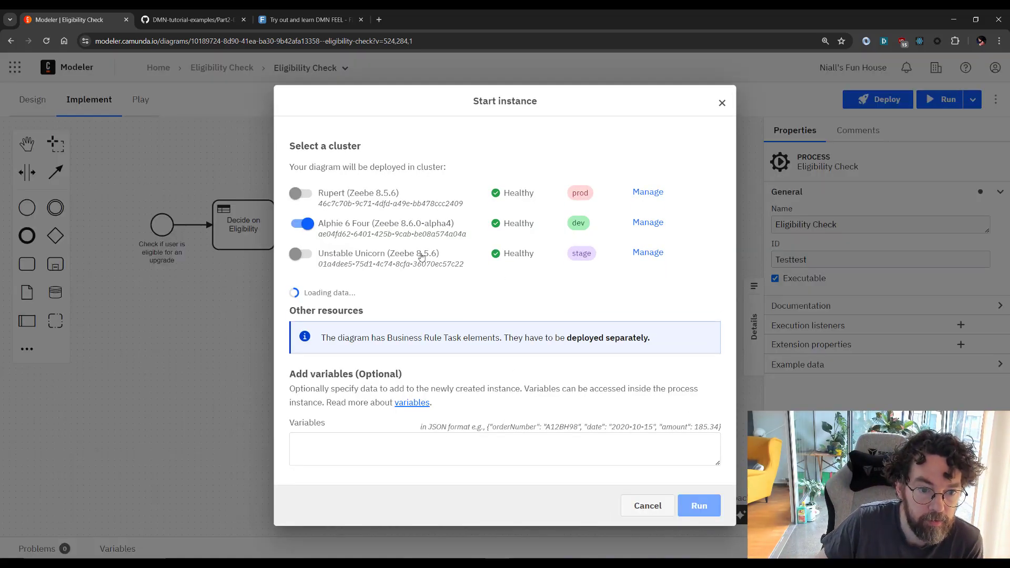
scroll(639, 368, down, 3)
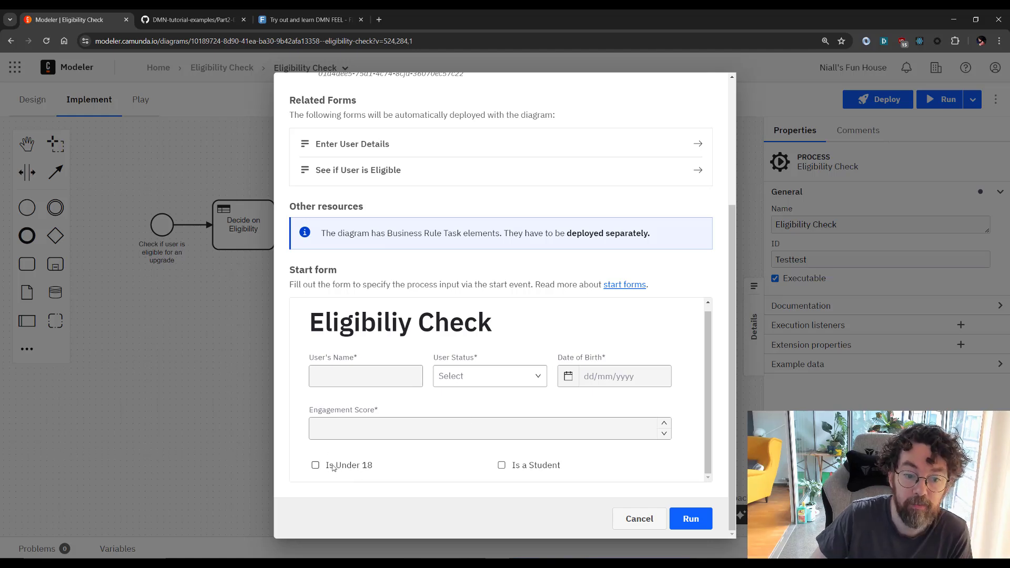
click(370, 375)
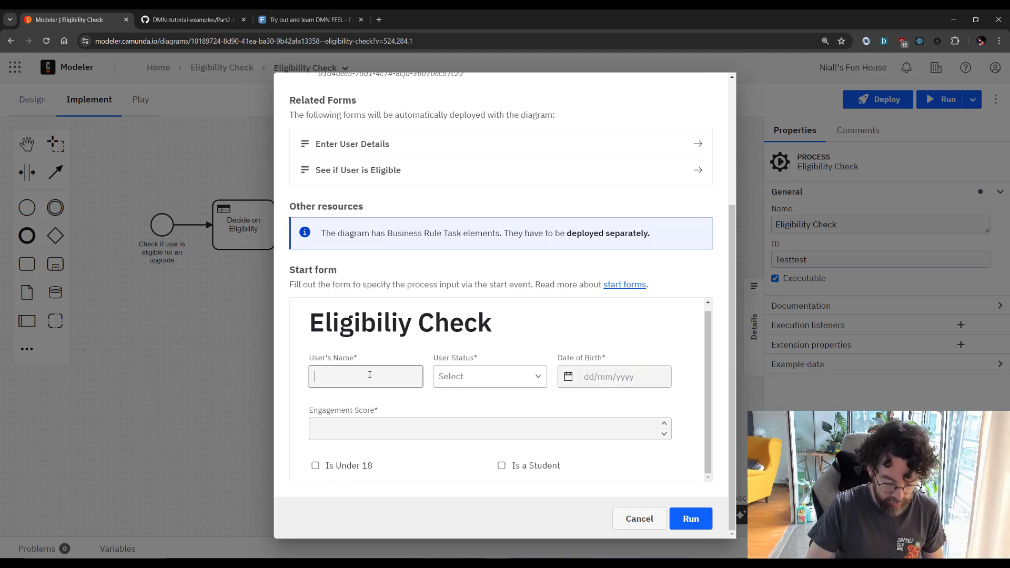
text(nIALL)
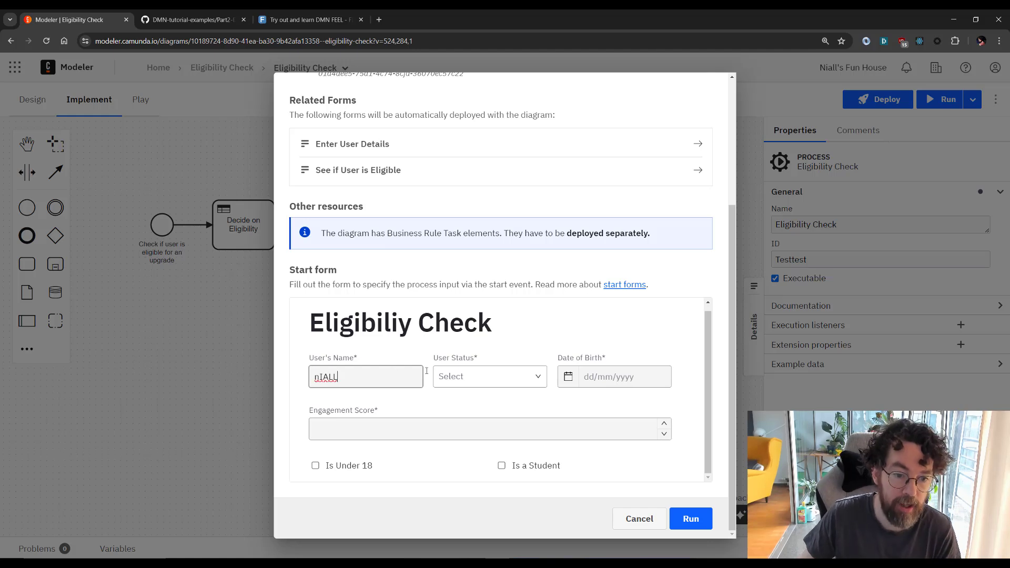
click(472, 378)
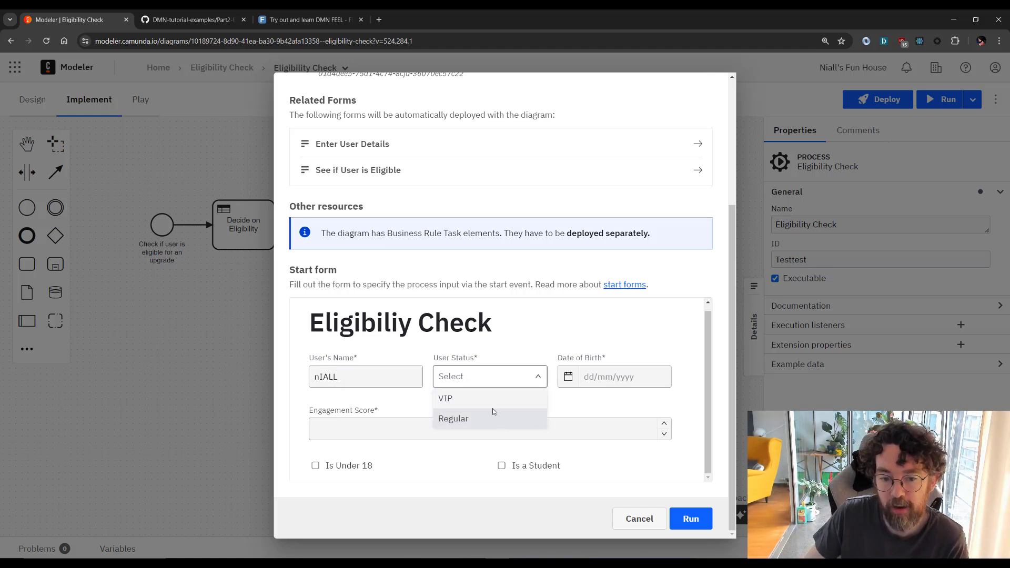
click(487, 399)
Set date of birth 01/01/2024 and engagement score 45, then run the instance
click(609, 376)
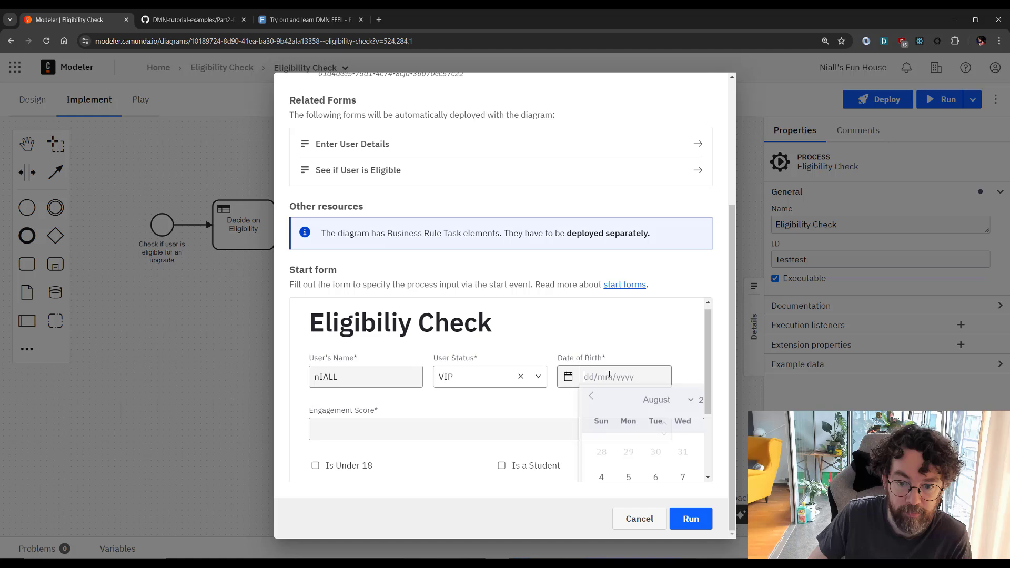
click(668, 402)
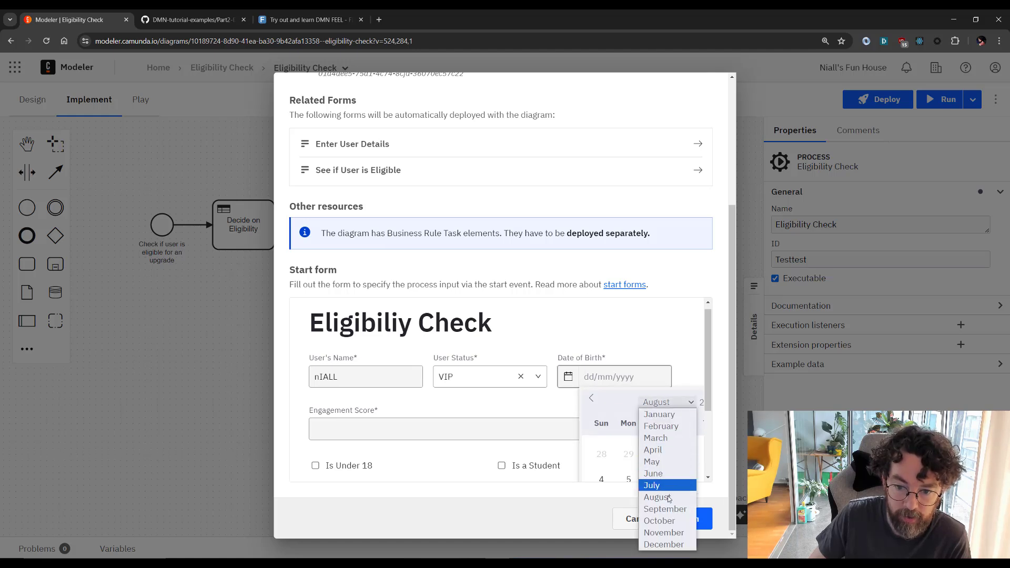
click(657, 480)
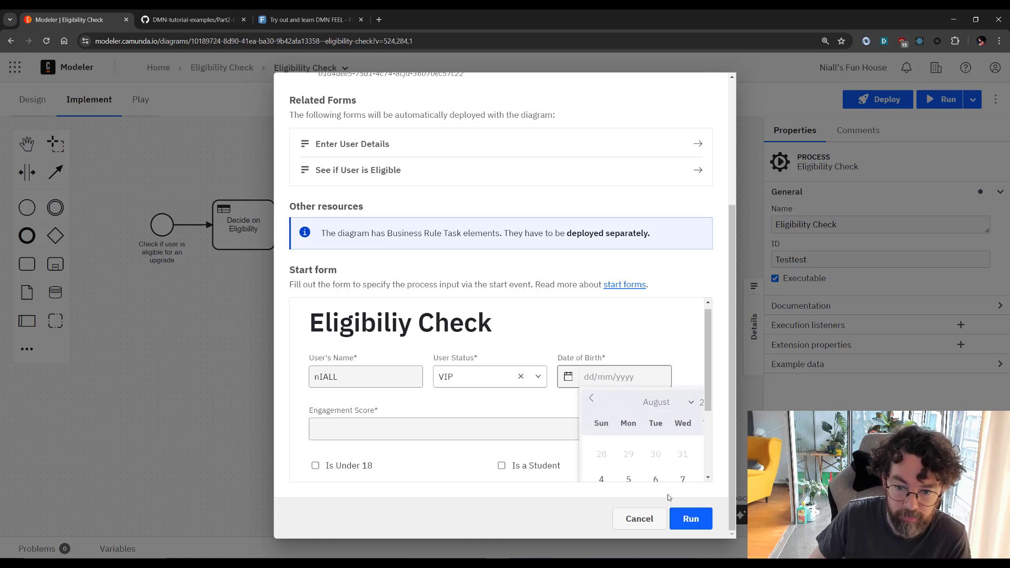
click(691, 402)
click(671, 415)
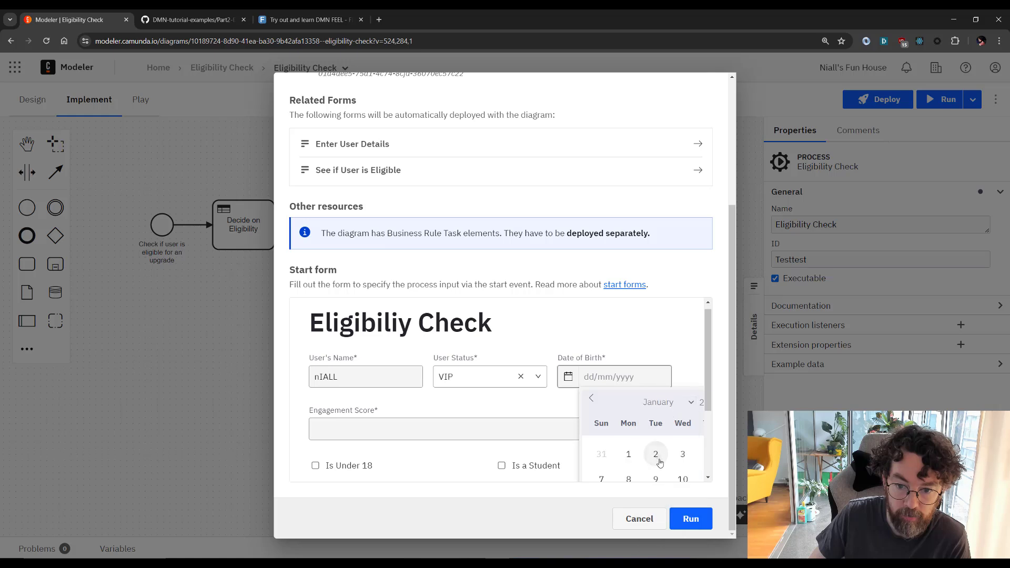
click(629, 454)
click(370, 423)
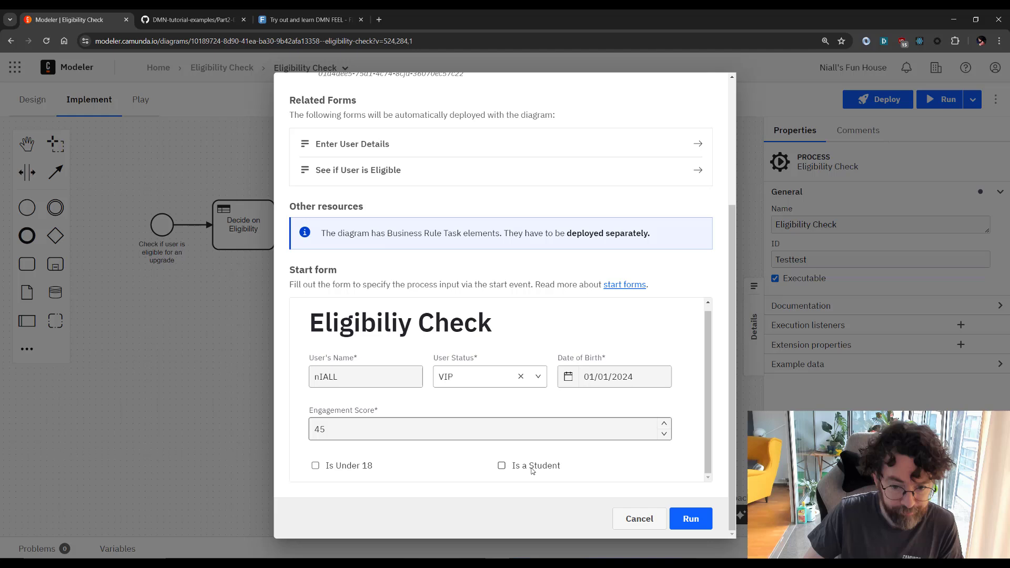
text(45)
click(691, 519)
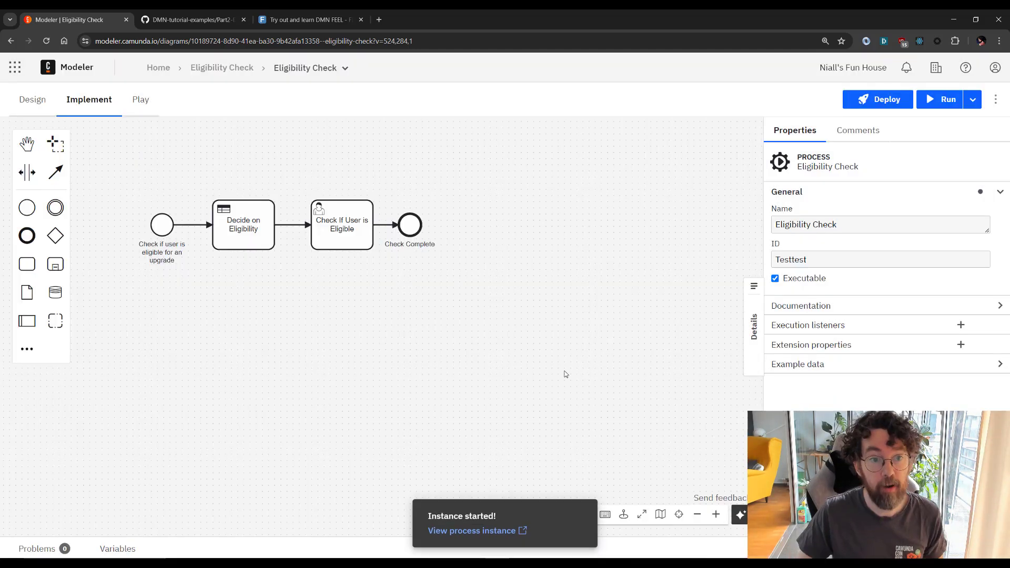
In Operate, open the Decide on Upgrade decision called by the Decide on Eligibility task
click(480, 530)
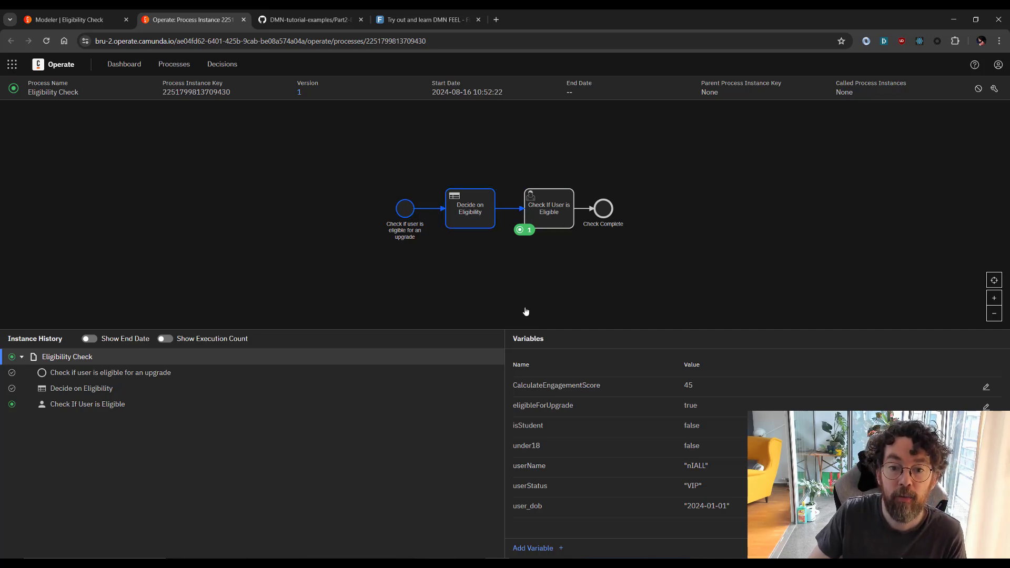
click(463, 220)
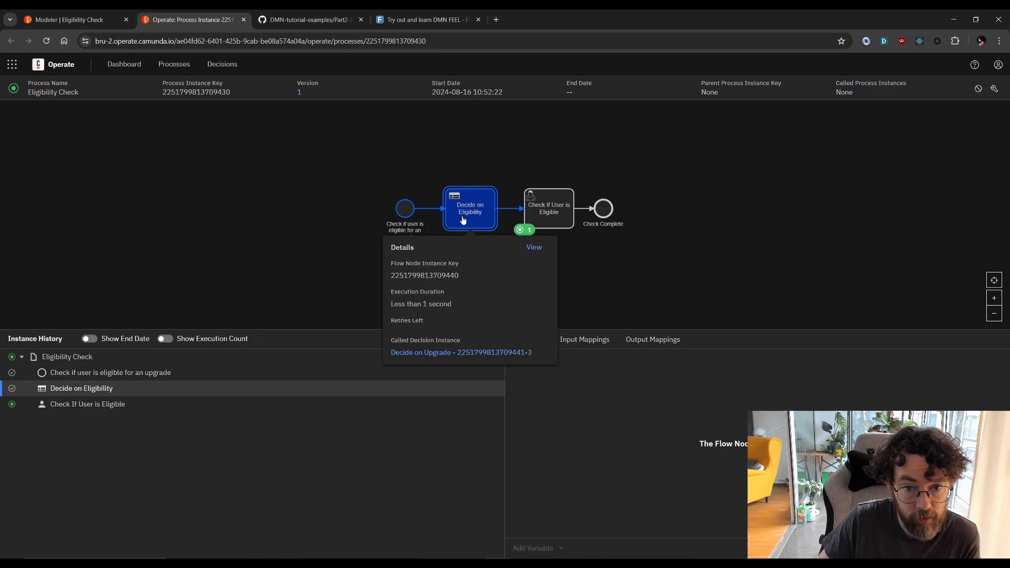
click(466, 352)
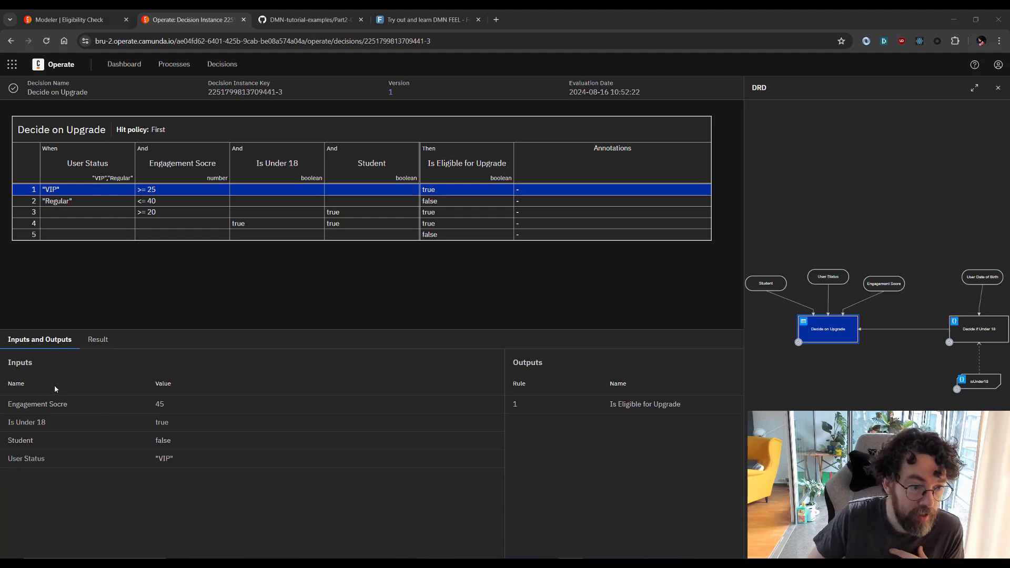
Highlight the Engagement Score and Is Under 18 inputs, then view Decide if Under 18's true evaluation
drag(16, 404, 157, 405)
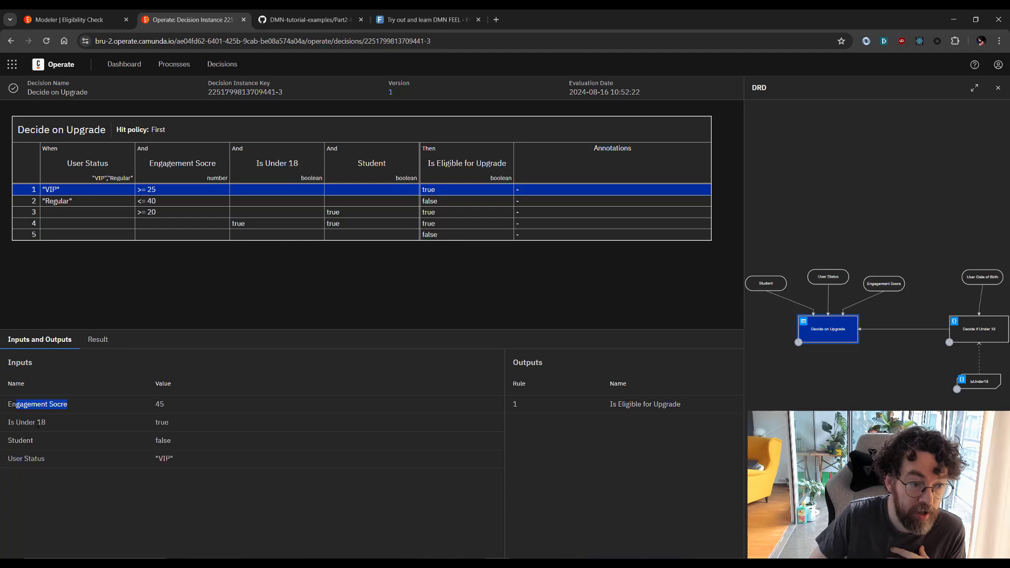
drag(21, 421, 131, 422)
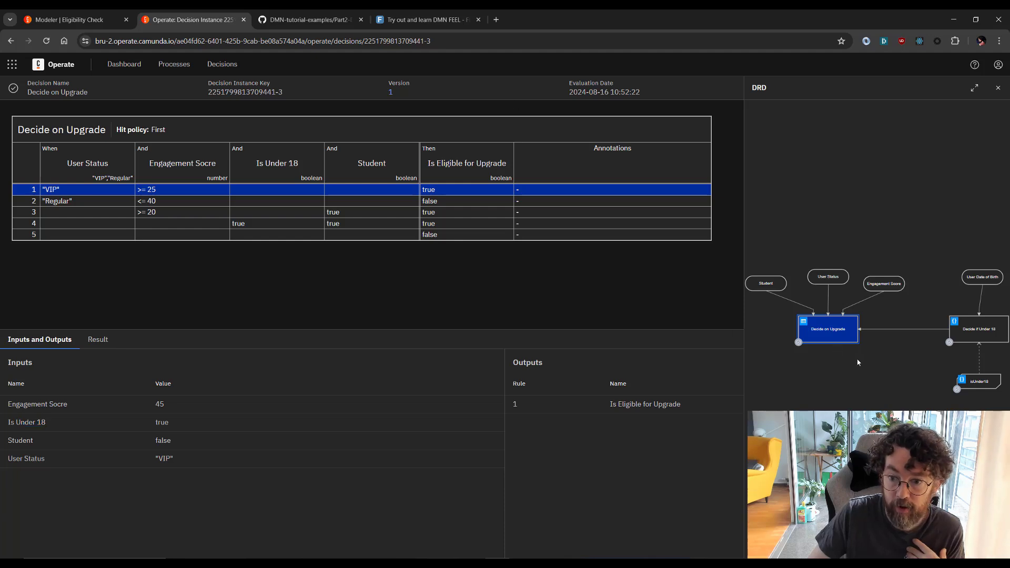
drag(795, 336, 763, 314)
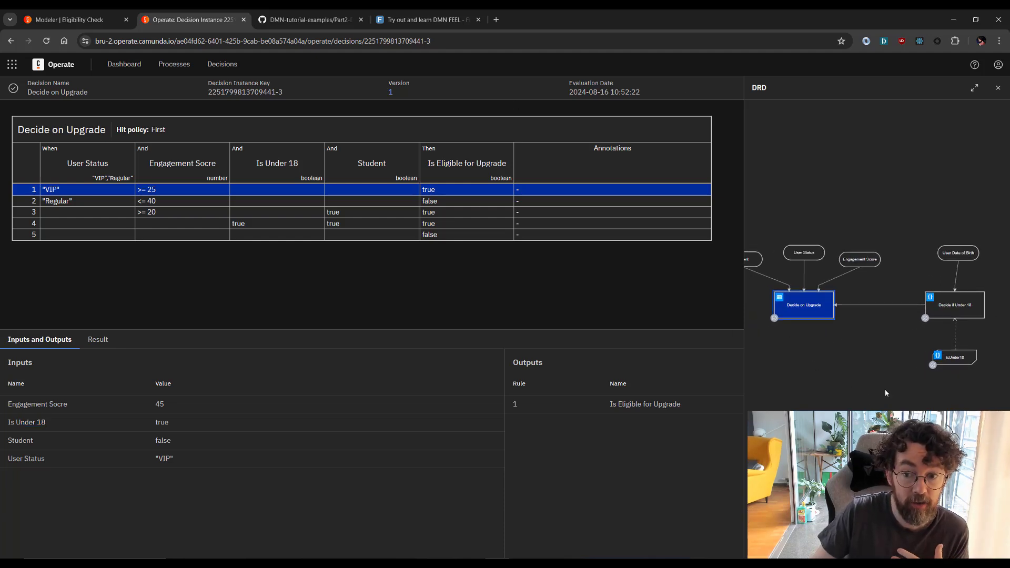
drag(884, 389, 918, 255)
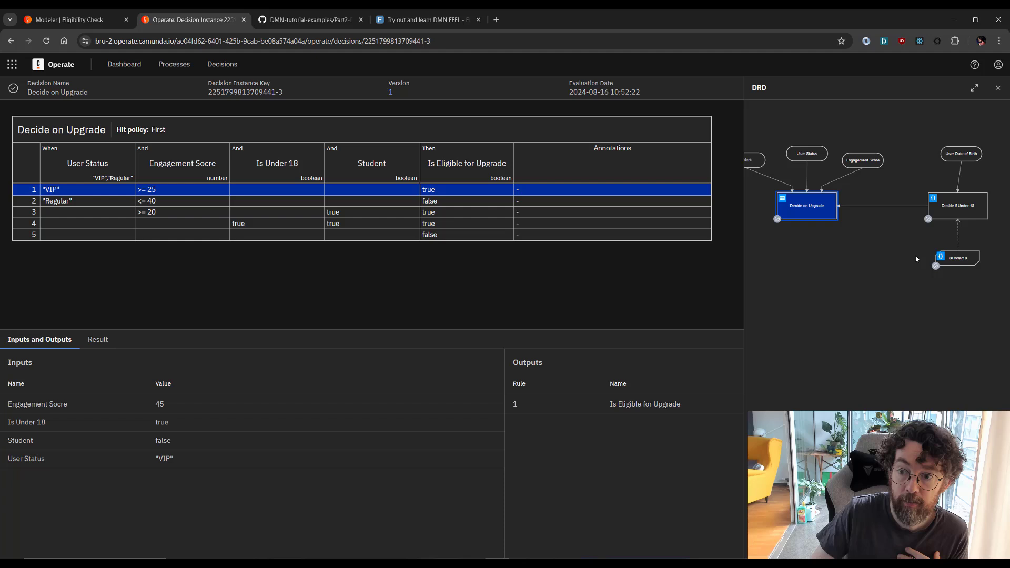
click(957, 205)
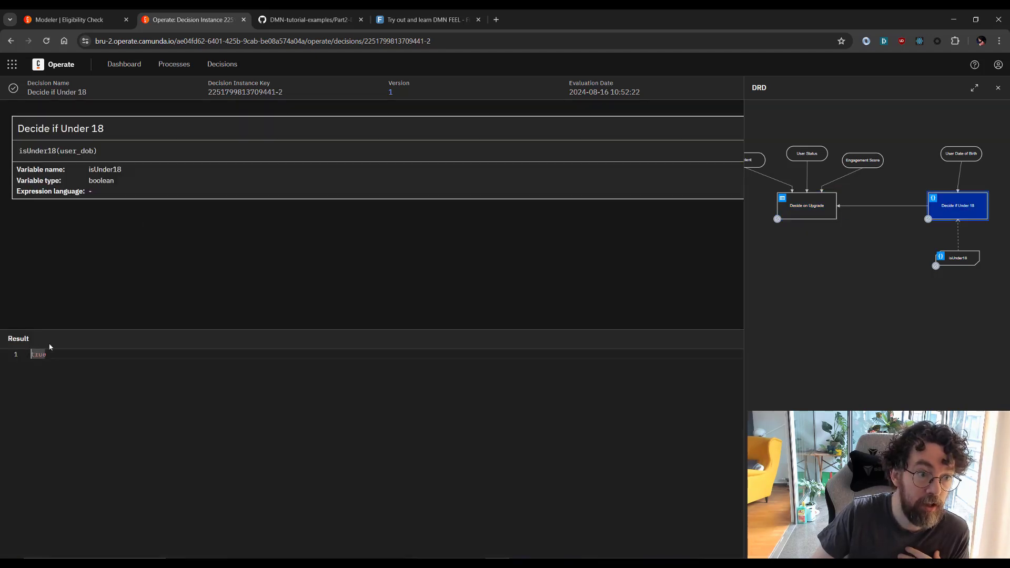
Move between Decide on Upgrade, Decide if Under 18 and the isUnder18 knowledge model in the DRD
click(797, 208)
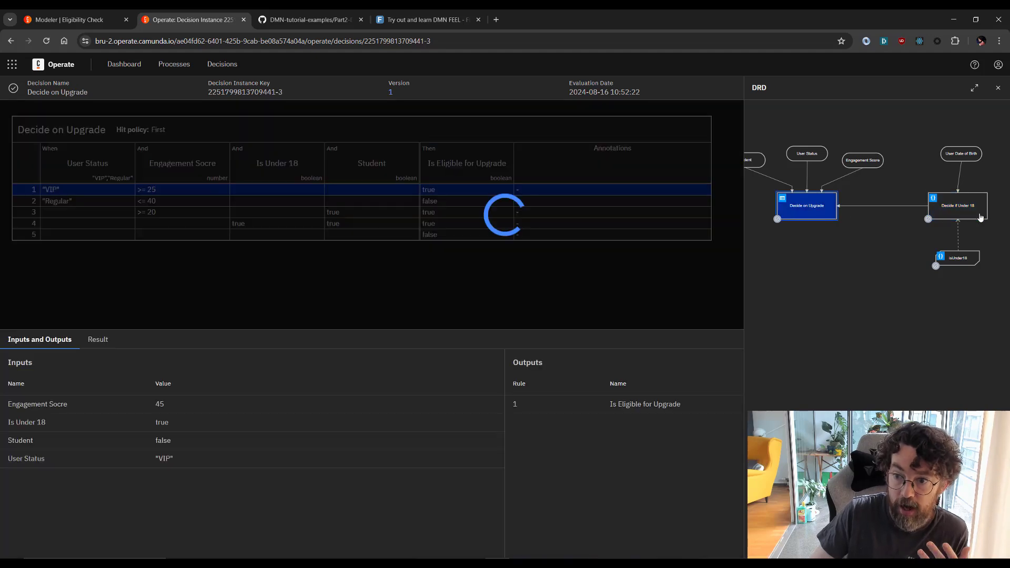
click(979, 216)
click(939, 261)
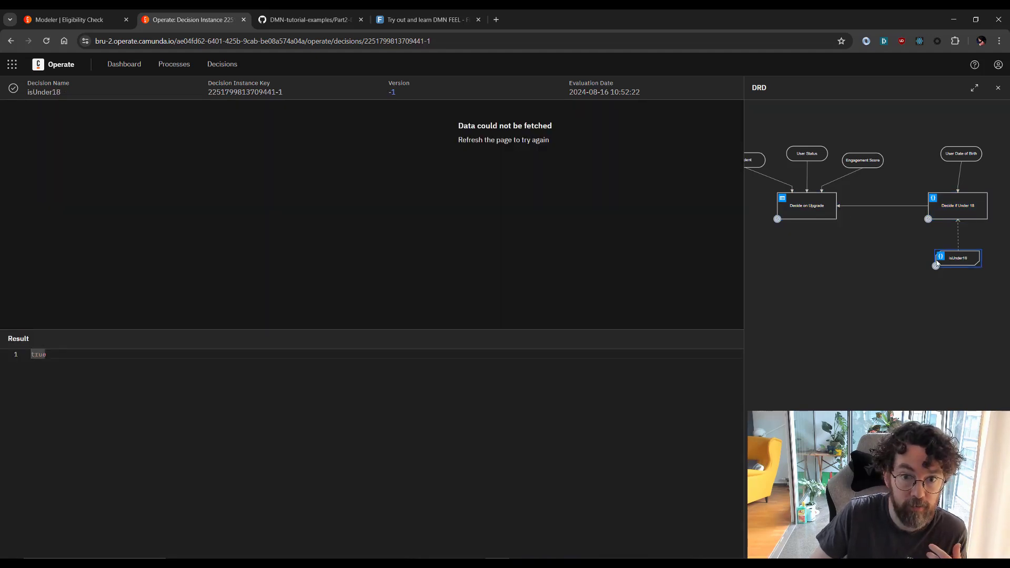
click(963, 207)
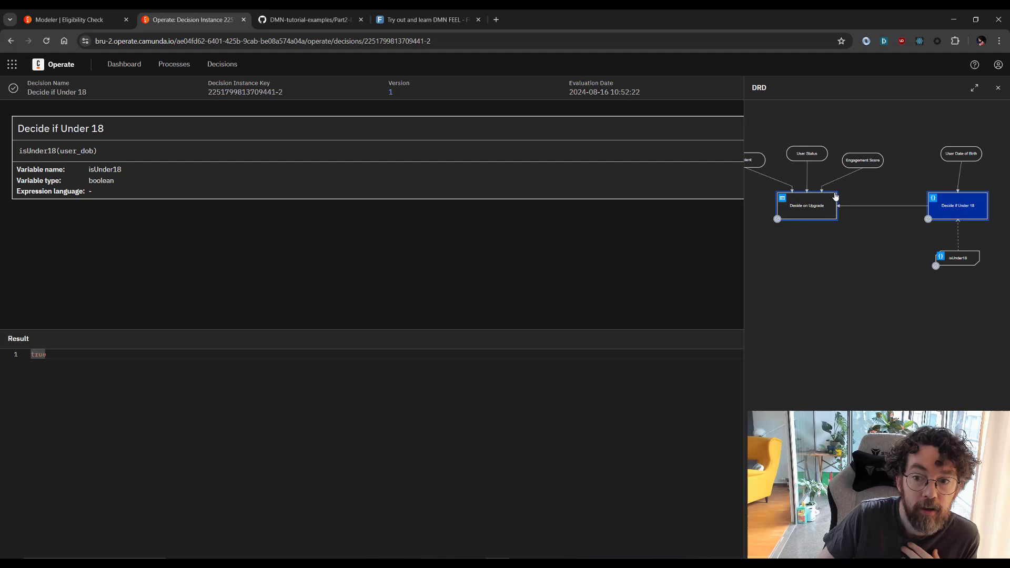
click(802, 216)
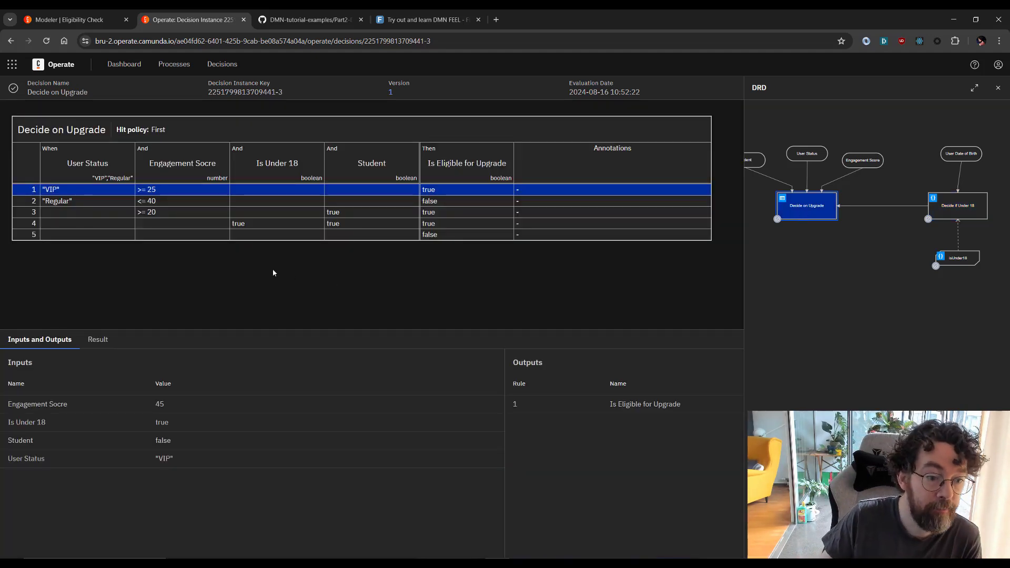
Show the Decide on Upgrade Result tab and highlight its true result value
click(87, 345)
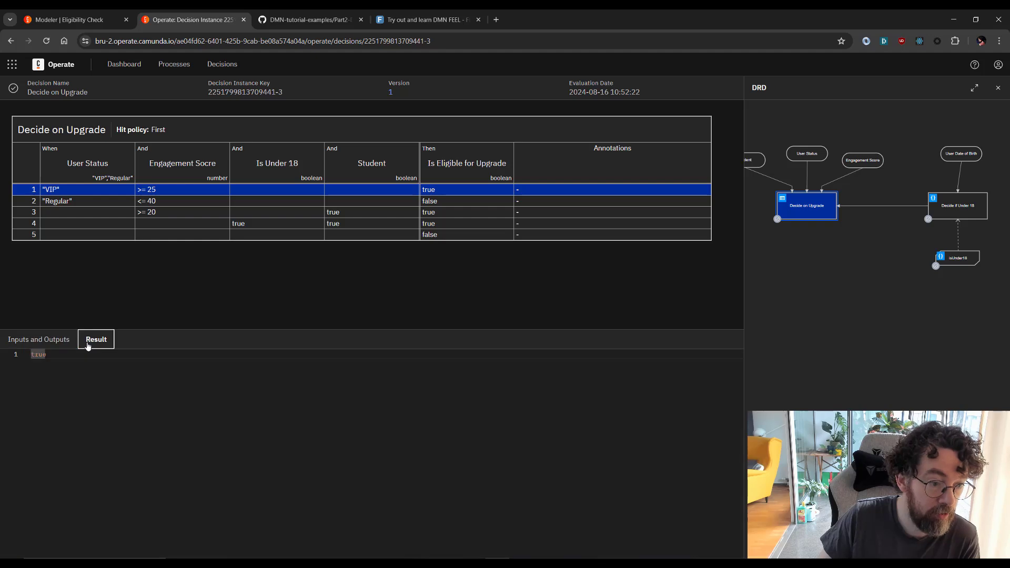
double_click(39, 354)
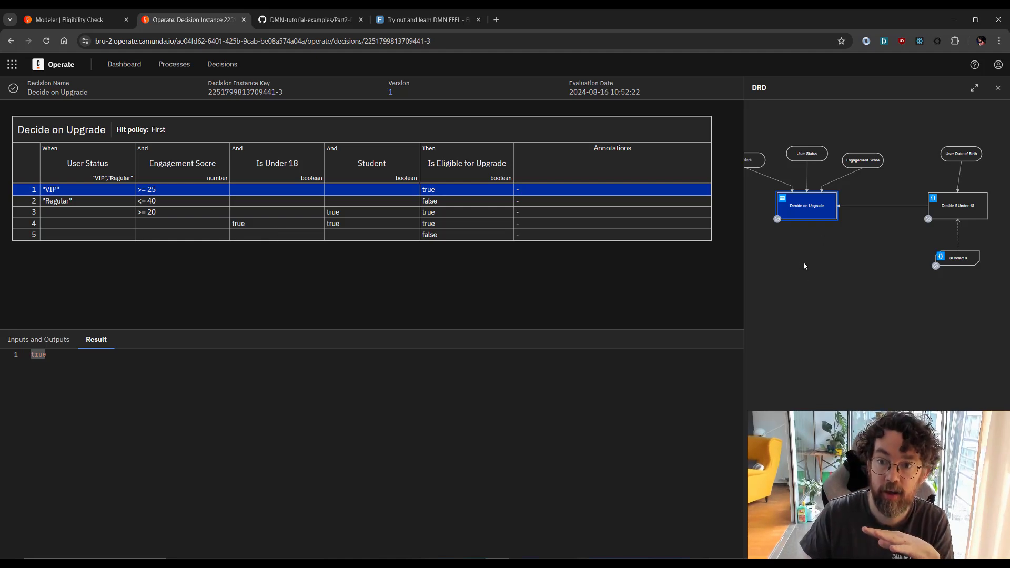
drag(804, 262, 834, 269)
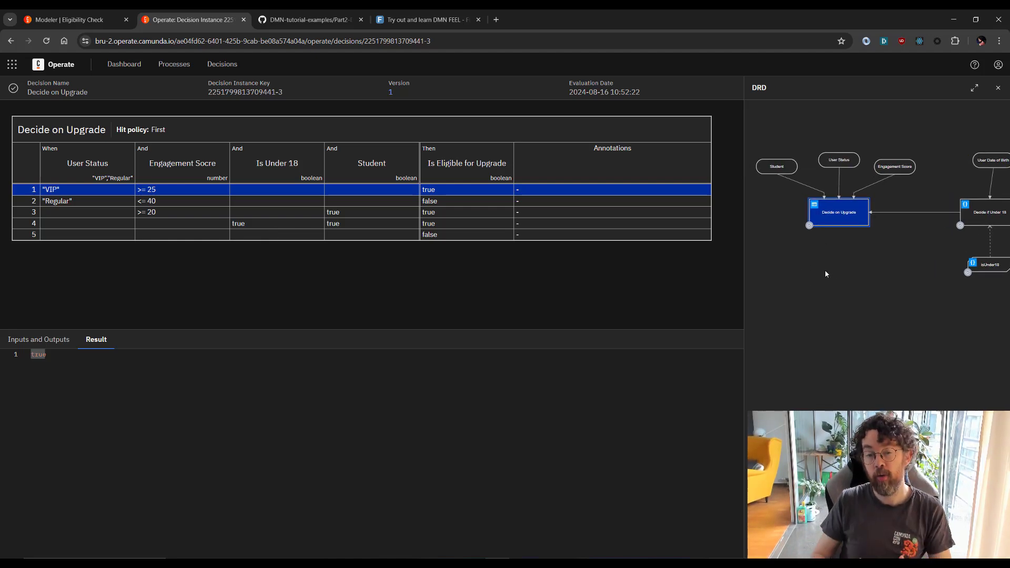